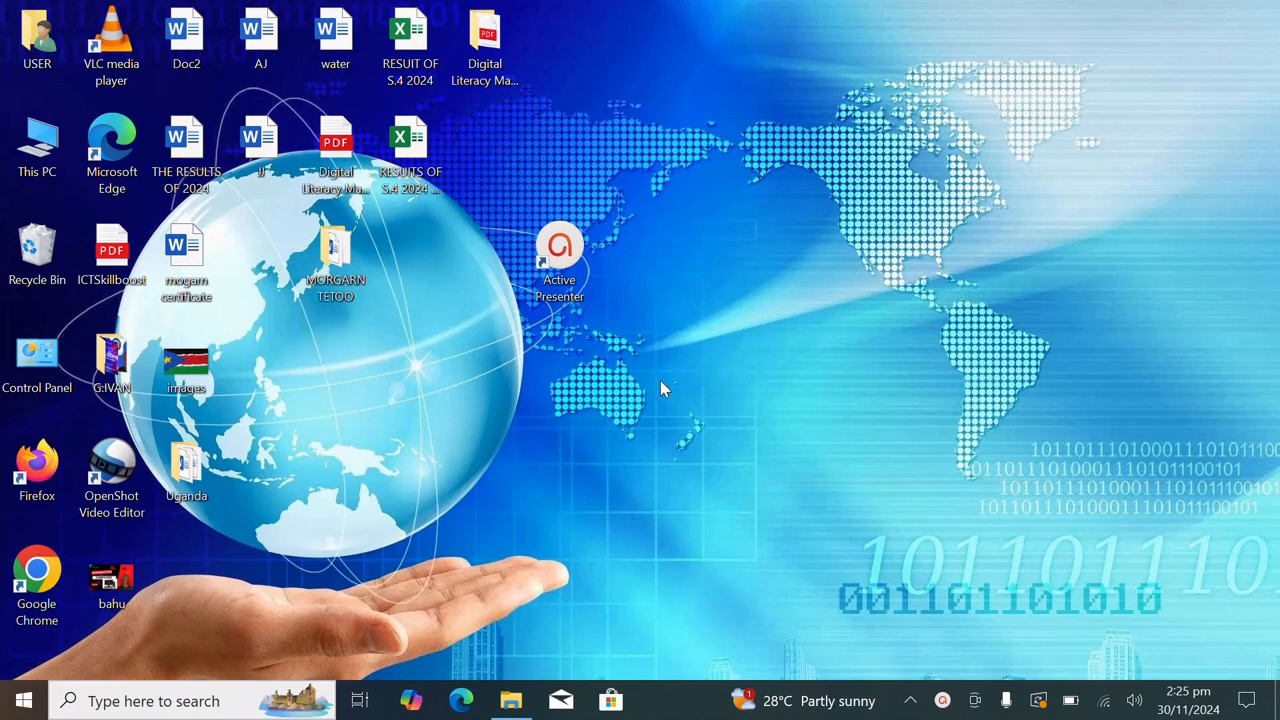
Find Excel through the Windows search and open it at its start page
click(161, 703)
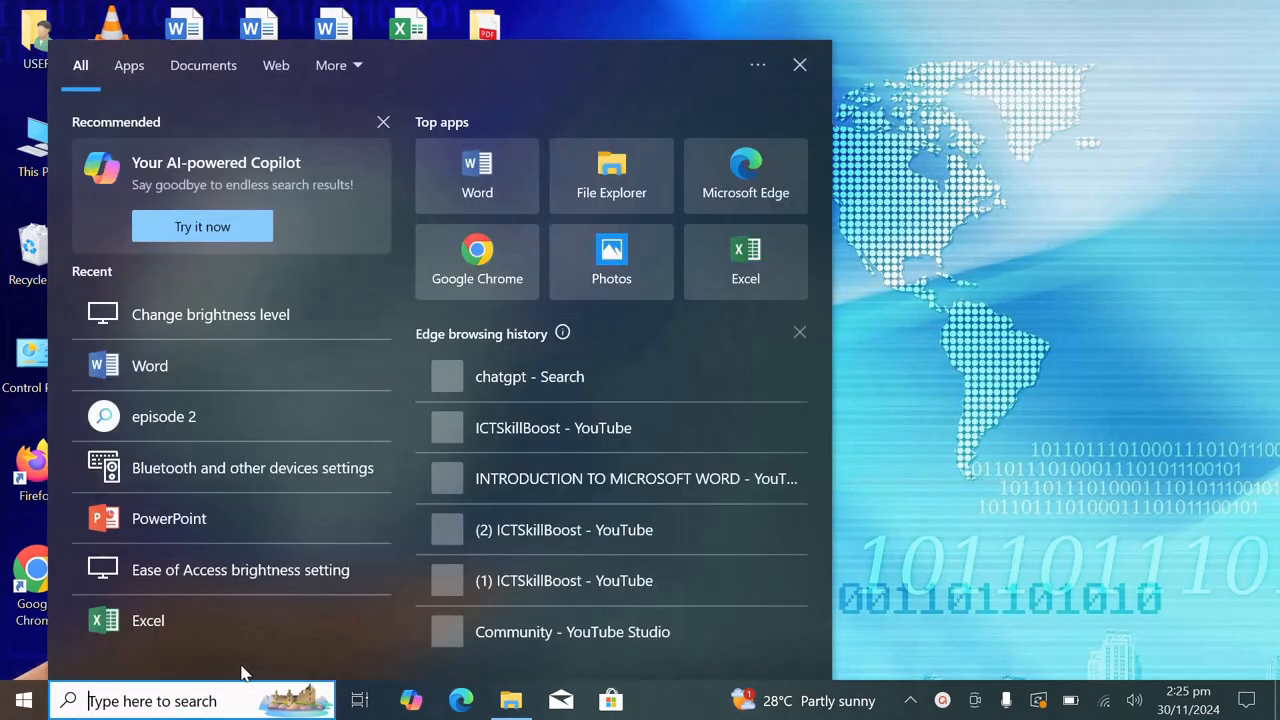
text(excel)
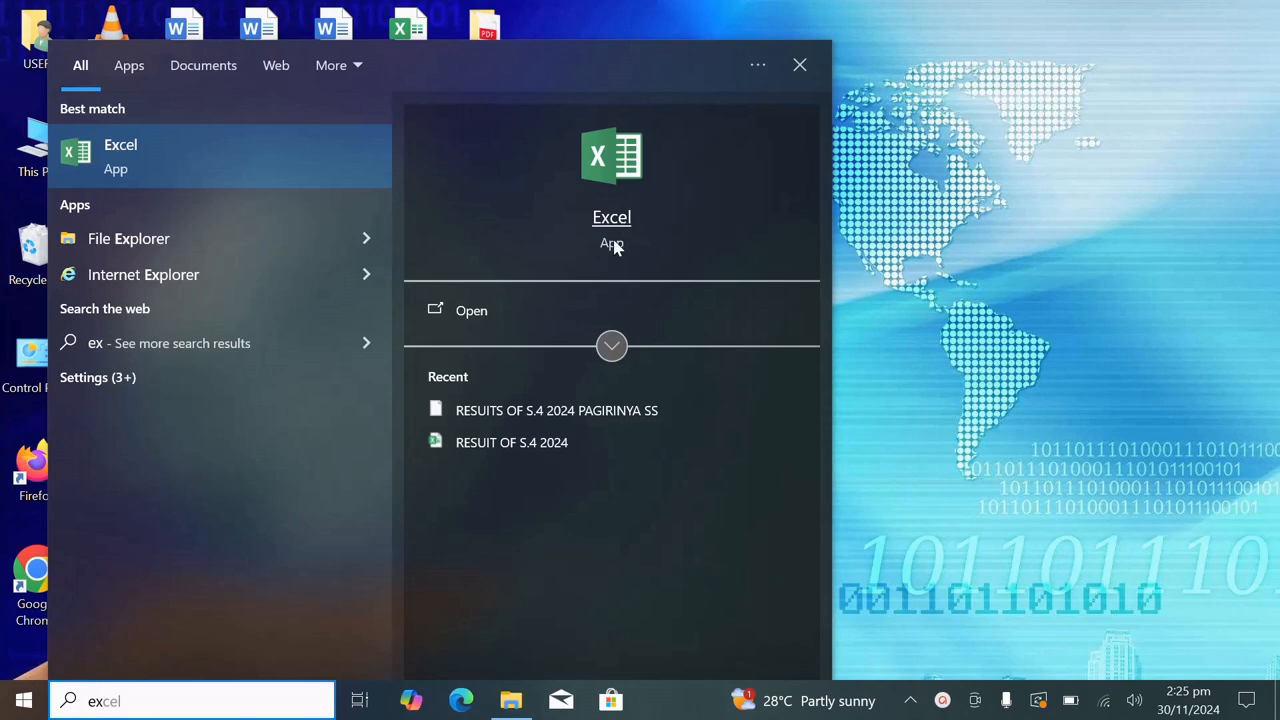
click(500, 314)
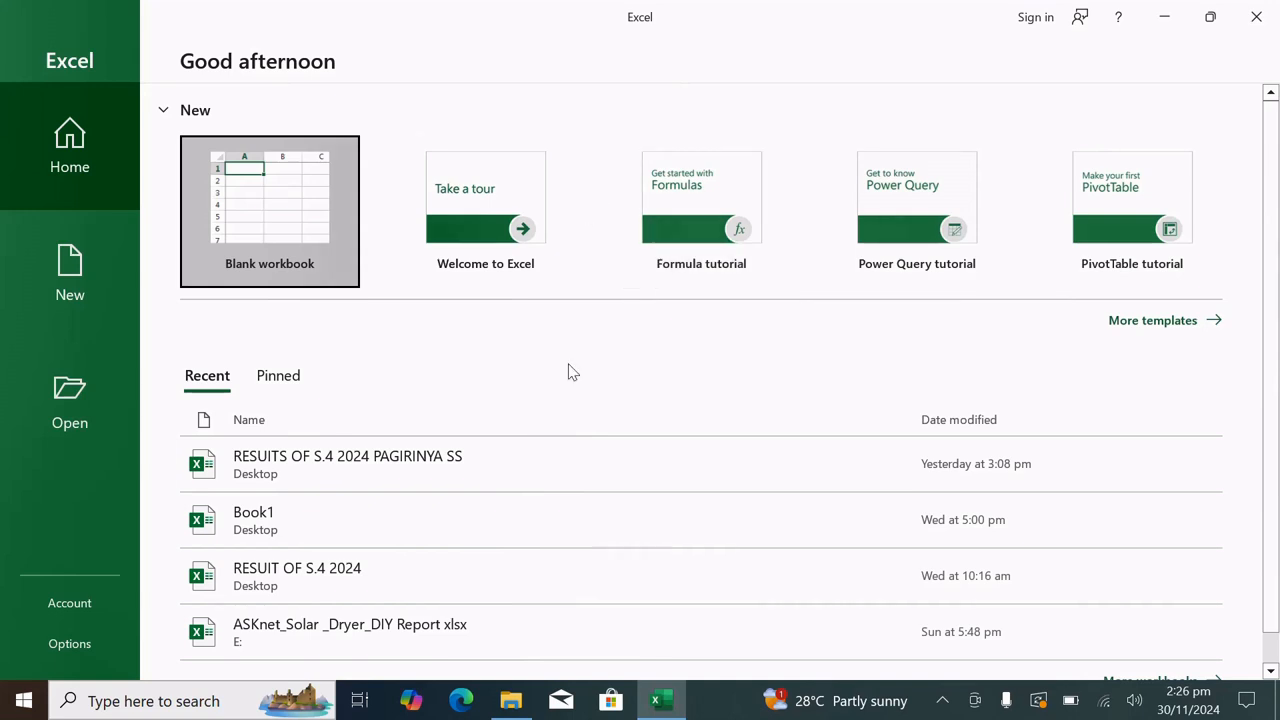
scroll(580, 386, down, 1)
scroll(580, 387, up, 1)
Look through the gallery of additional workbook templates and create a blank workbook
click(1168, 321)
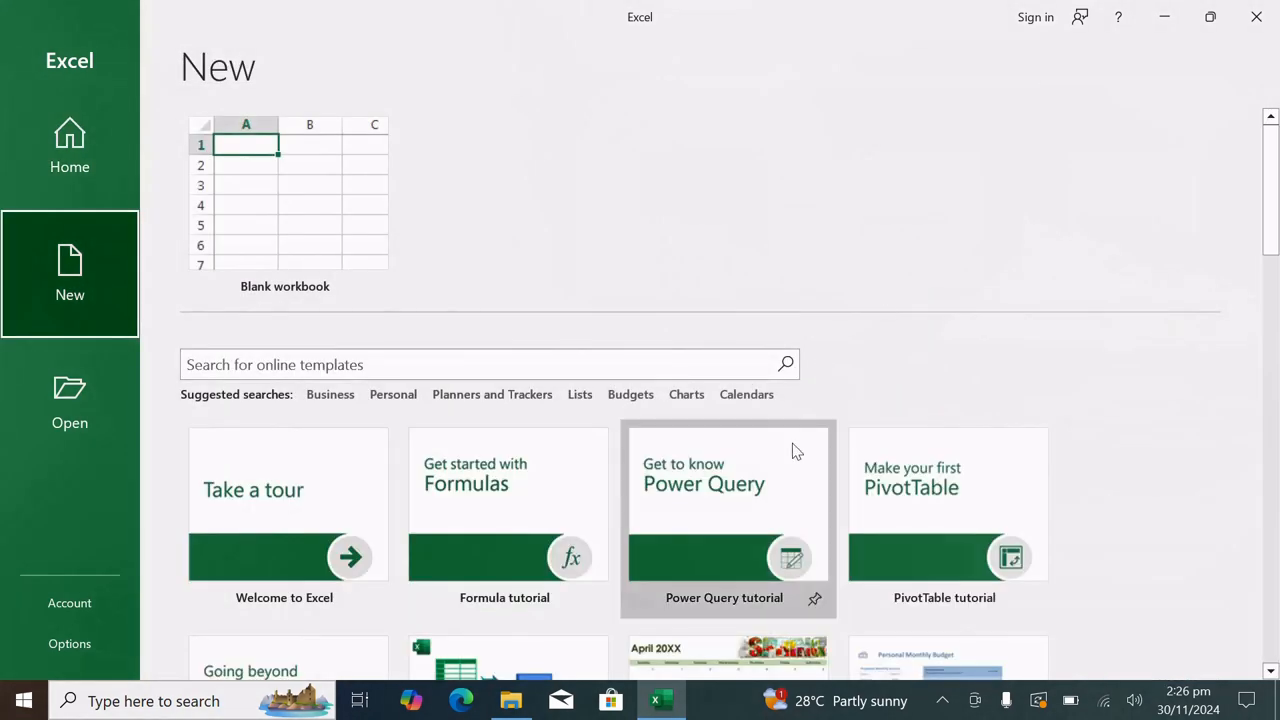
scroll(792, 443, down, 4)
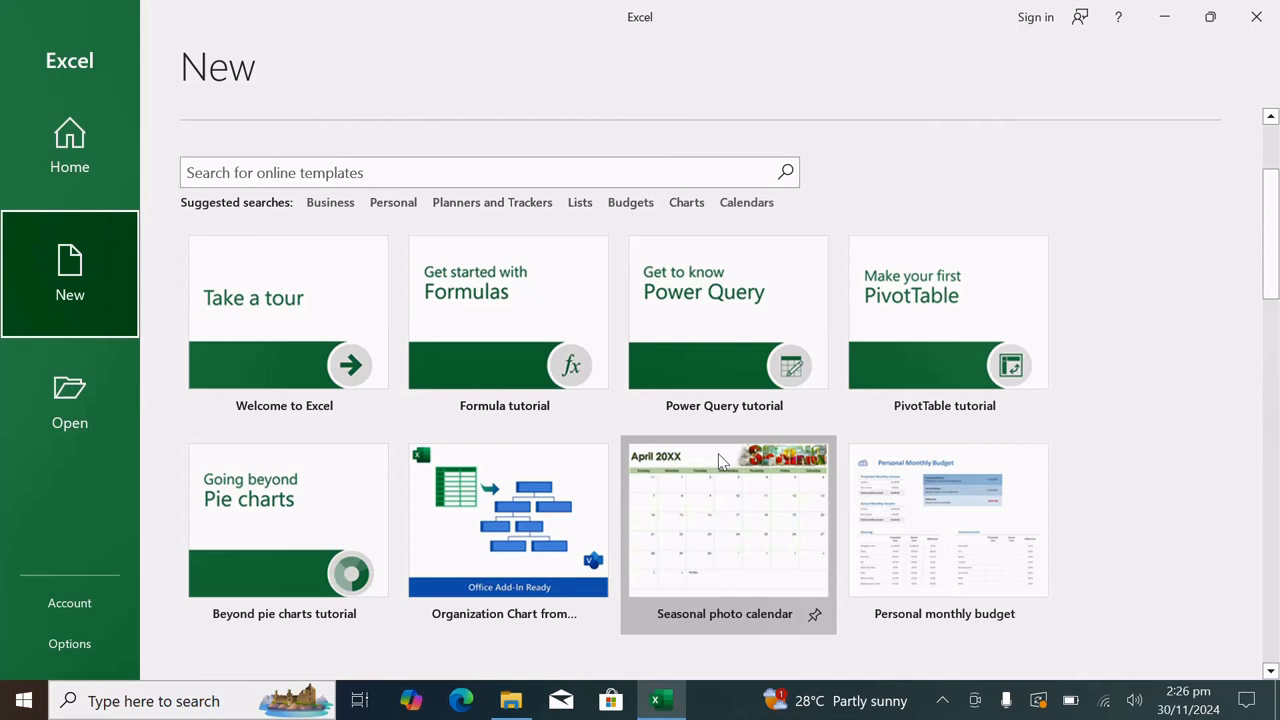
scroll(720, 460, down, 4)
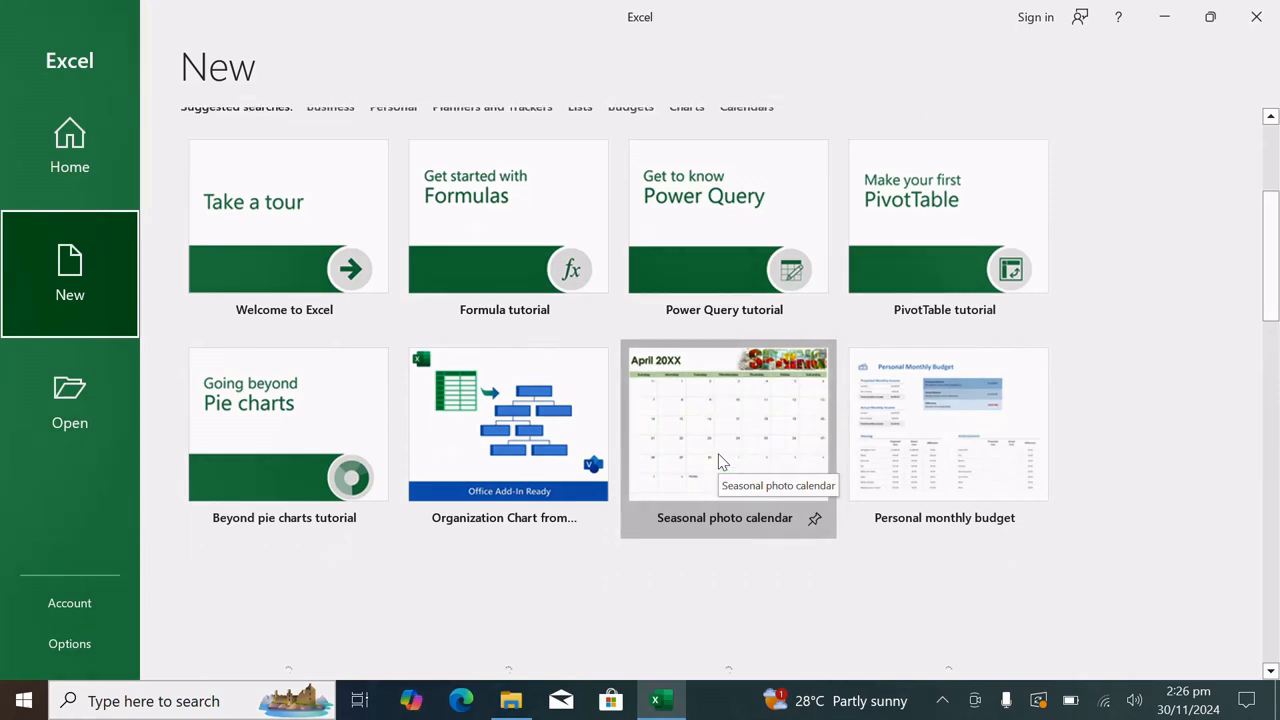
scroll(722, 458, down, 5)
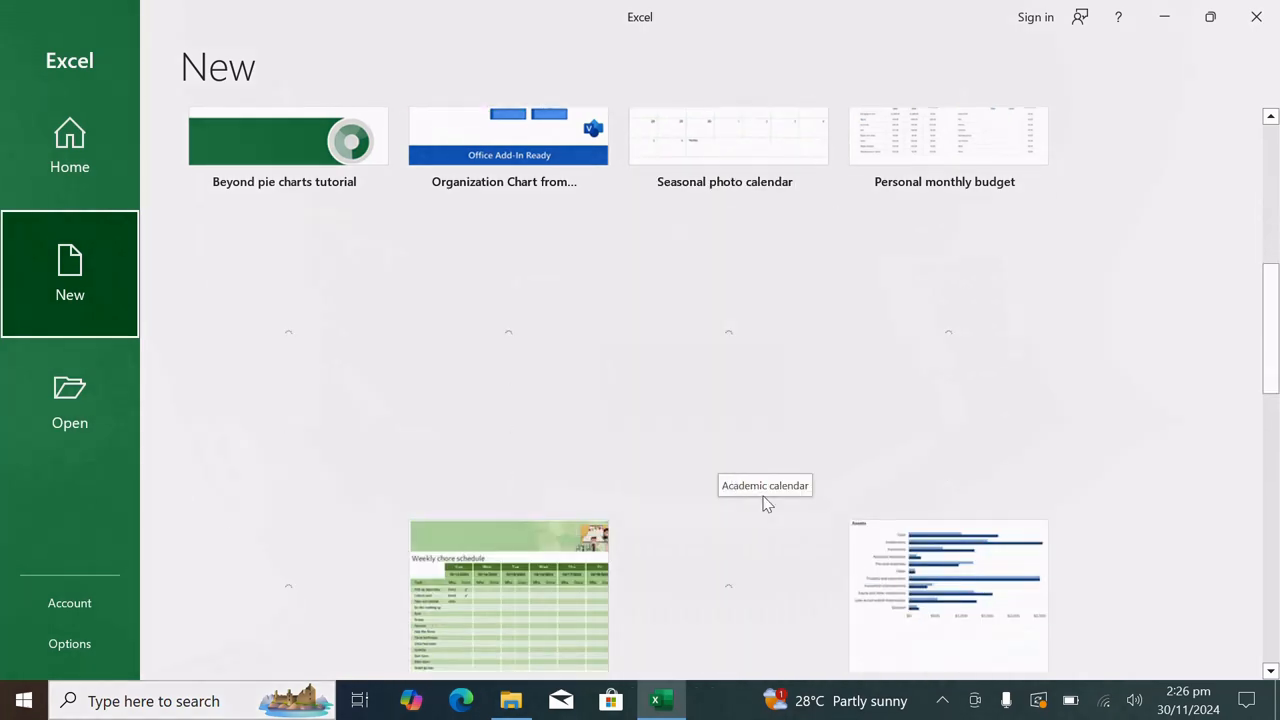
click(943, 700)
click(731, 457)
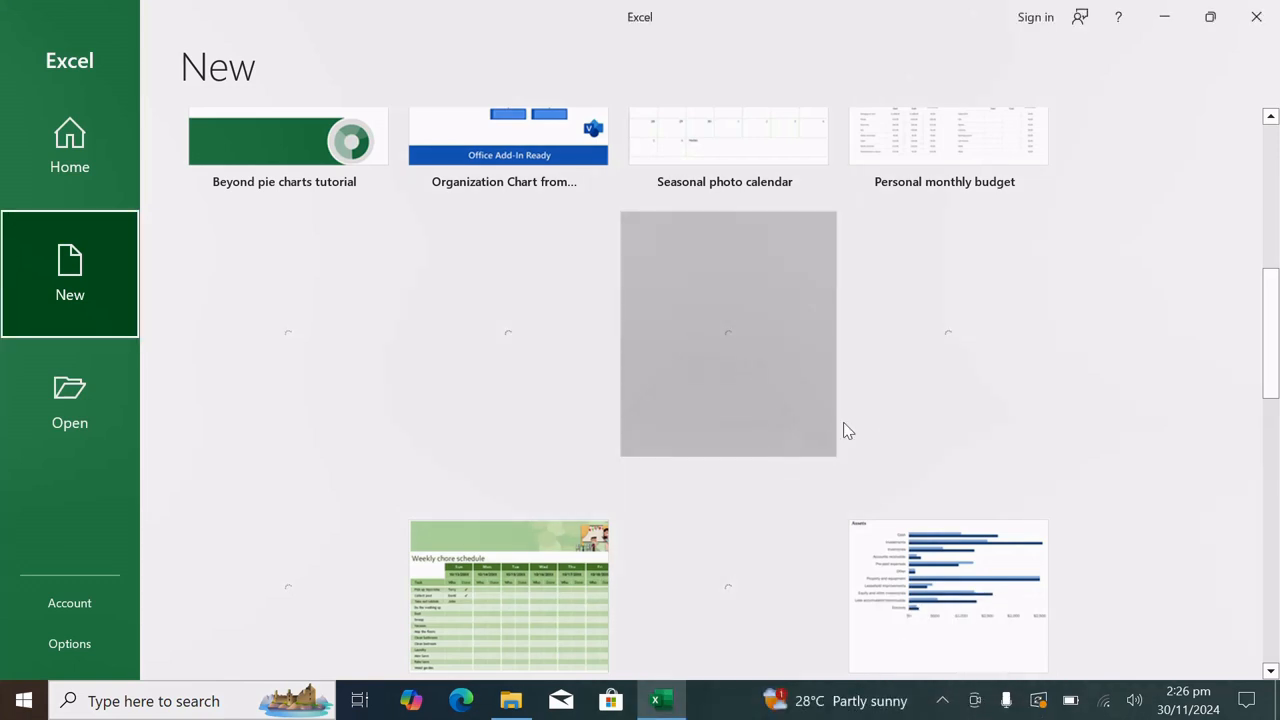
scroll(846, 417, down, 4)
scroll(848, 417, up, 10)
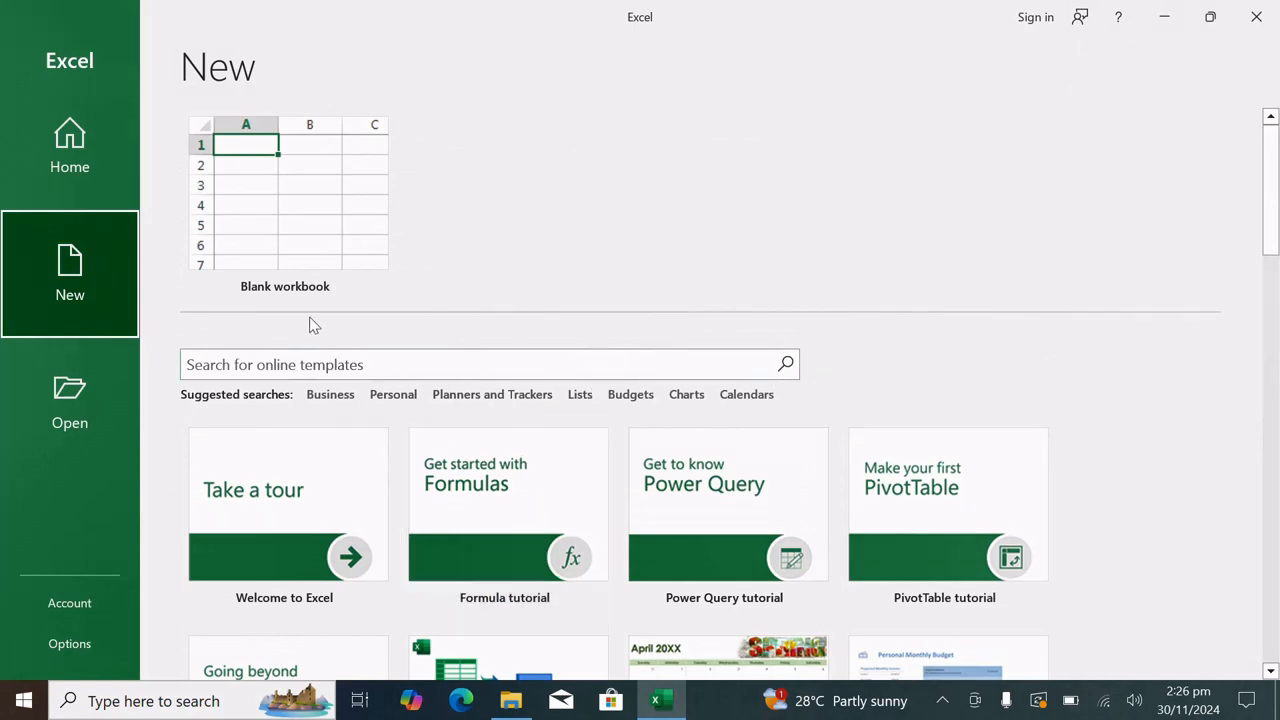
click(334, 237)
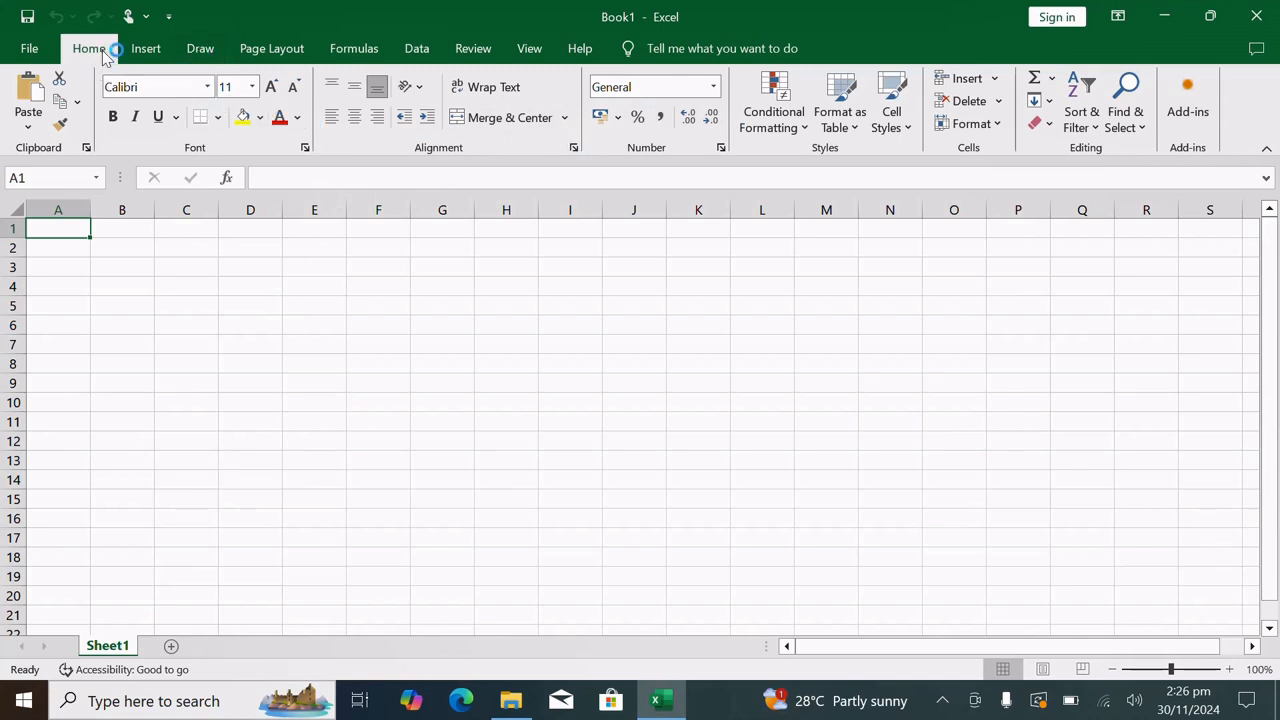
View the Insert, Page Layout and Formulas command sets, returning to the Home commands
click(145, 50)
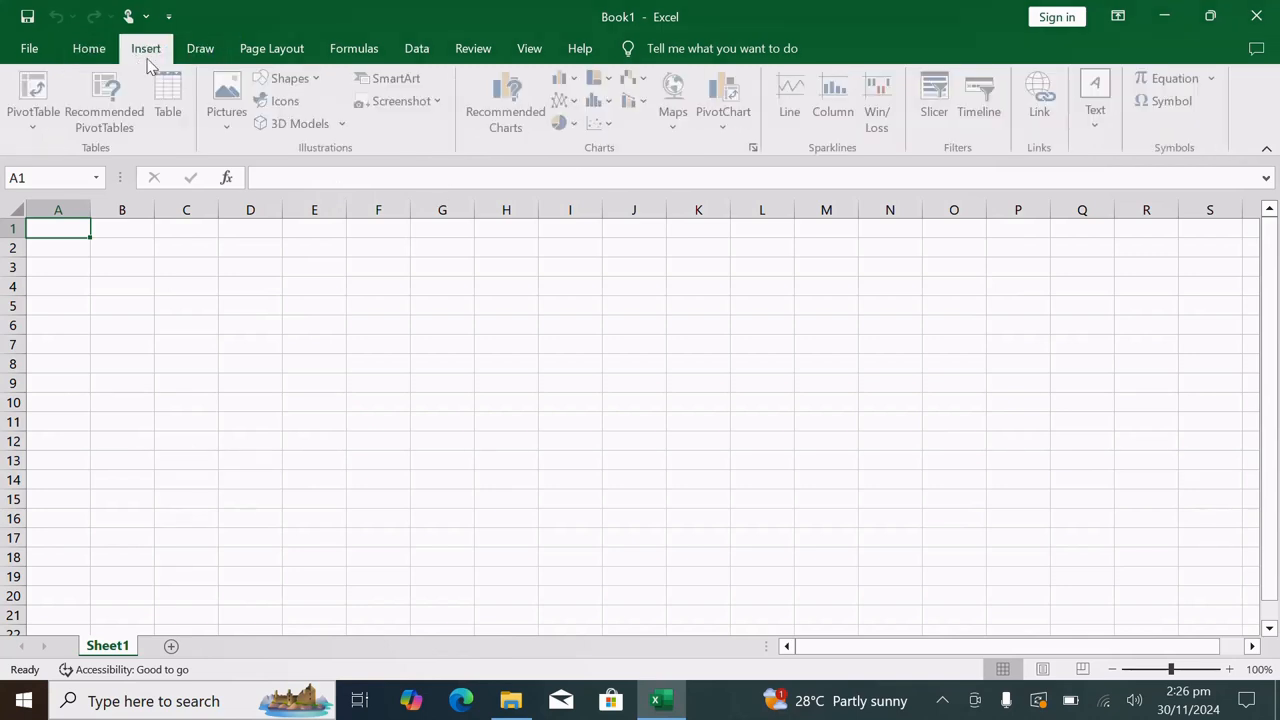
click(224, 55)
click(262, 50)
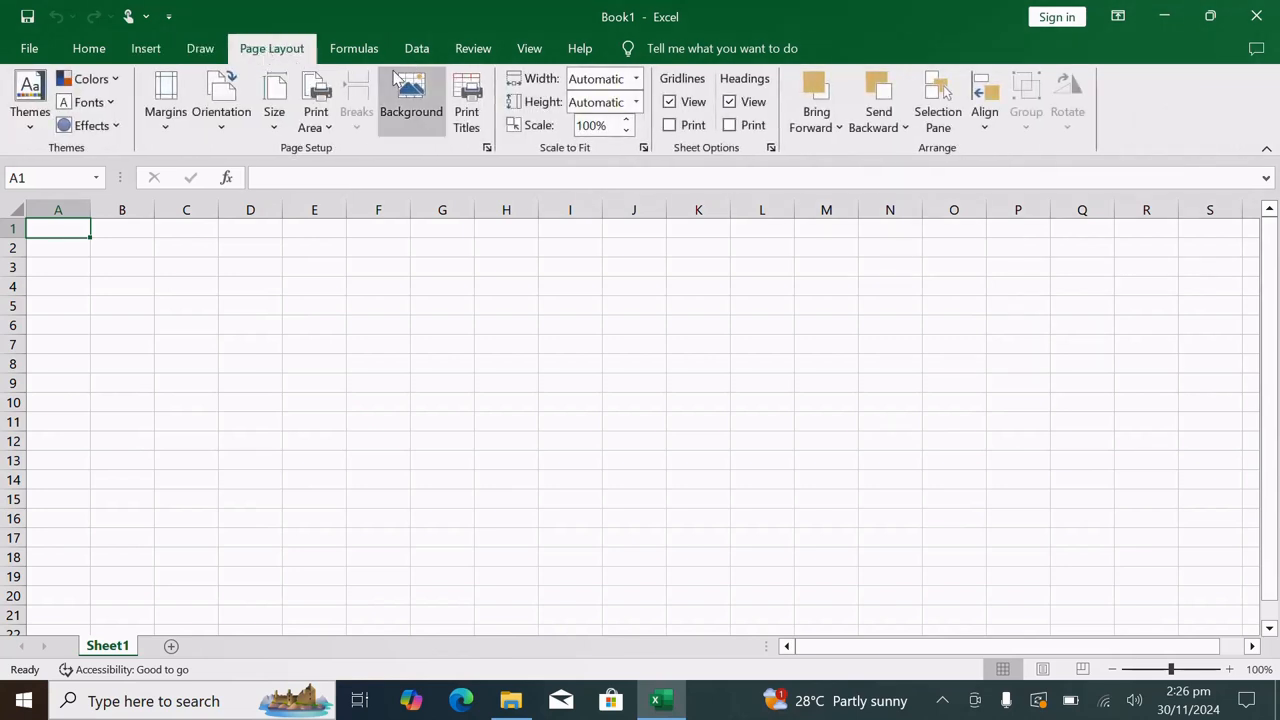
click(358, 50)
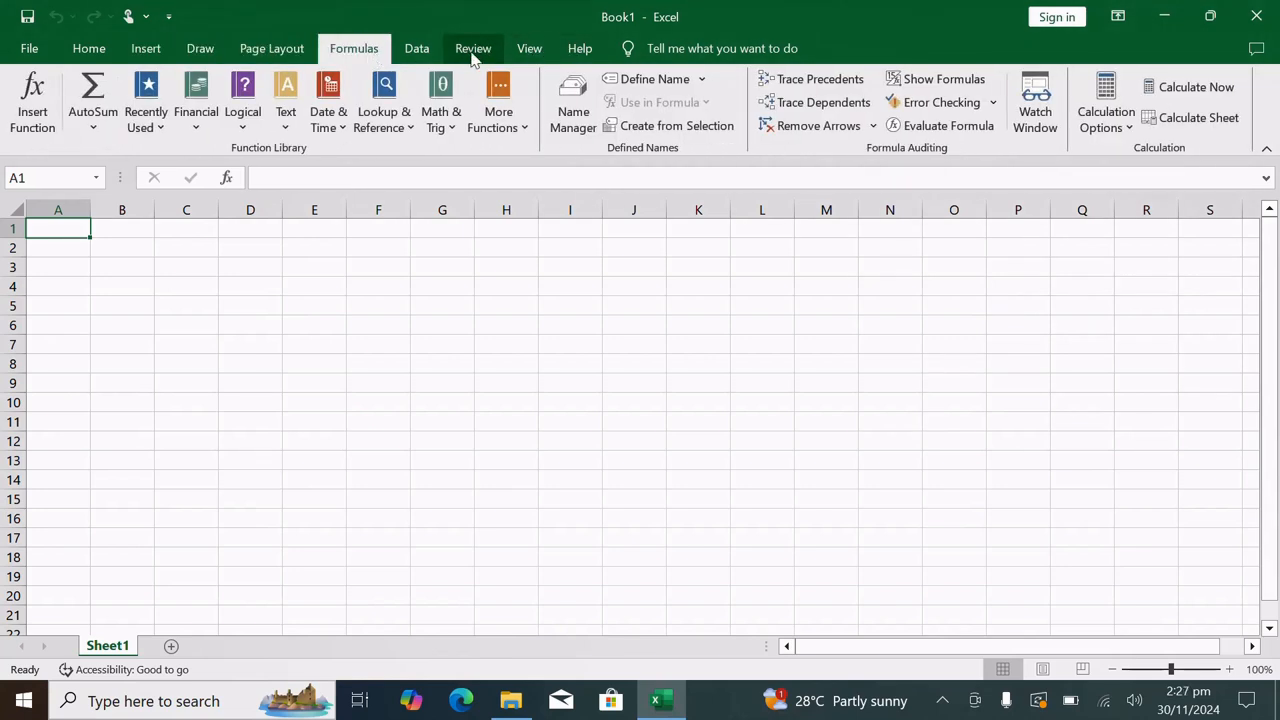
click(275, 52)
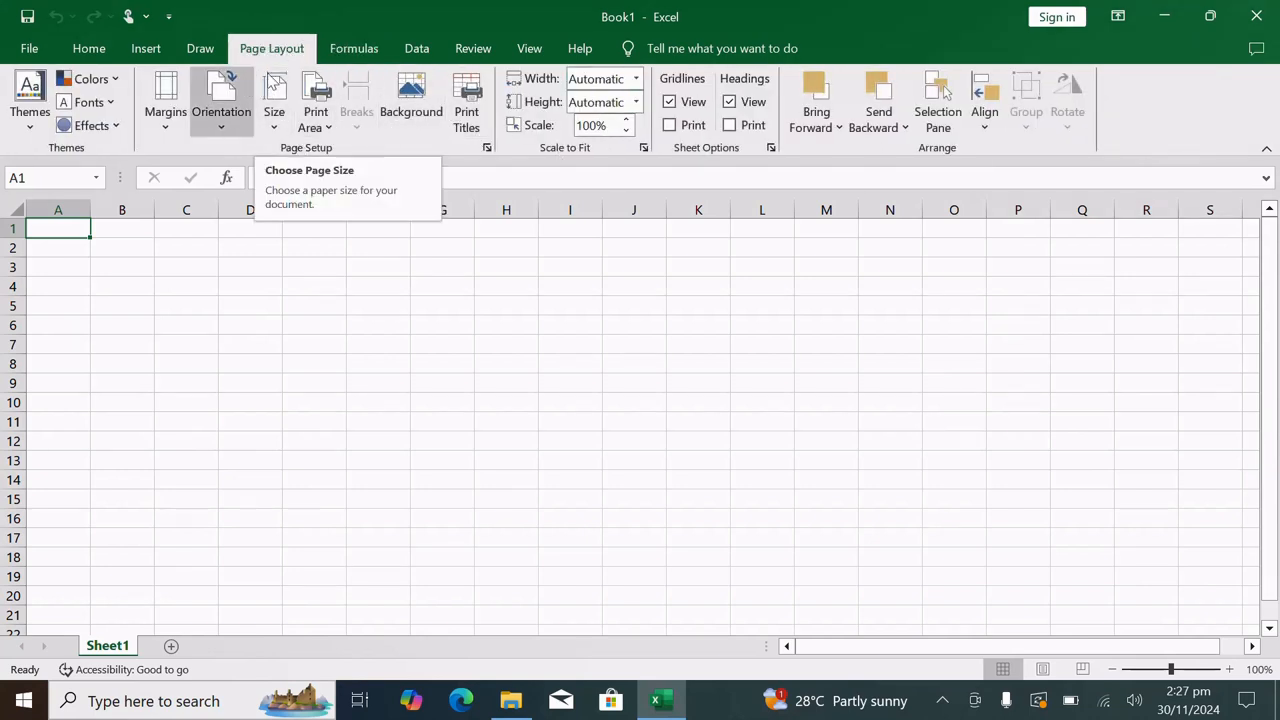
click(357, 48)
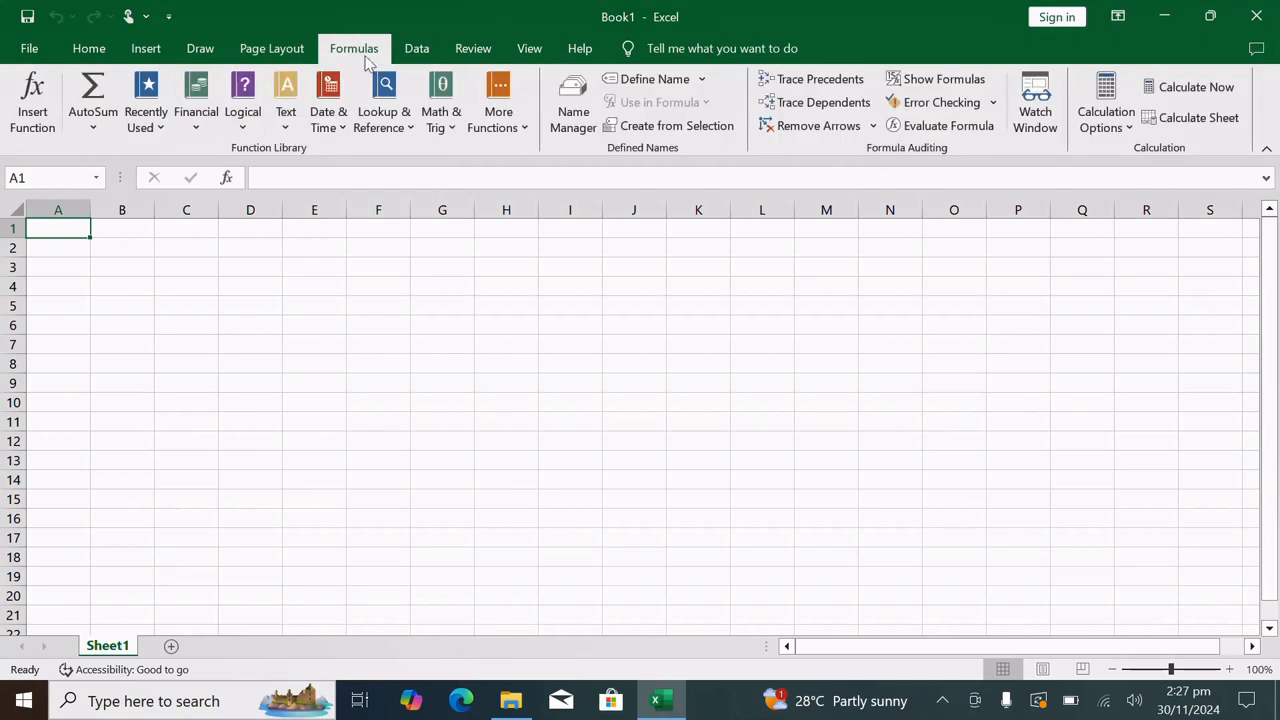
click(100, 54)
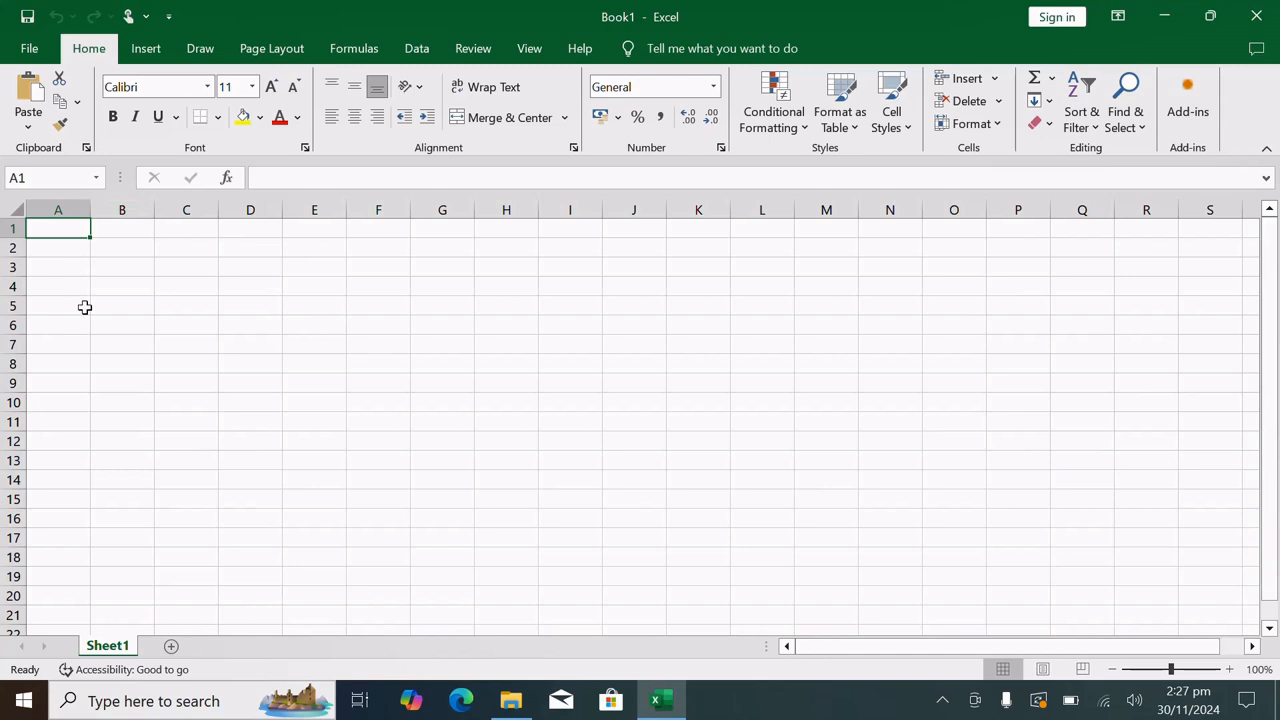
Demonstrate whole-row and whole-column selection by selecting row 1, column A, row 2 and column A again
click(12, 228)
drag(15, 256, 15, 256)
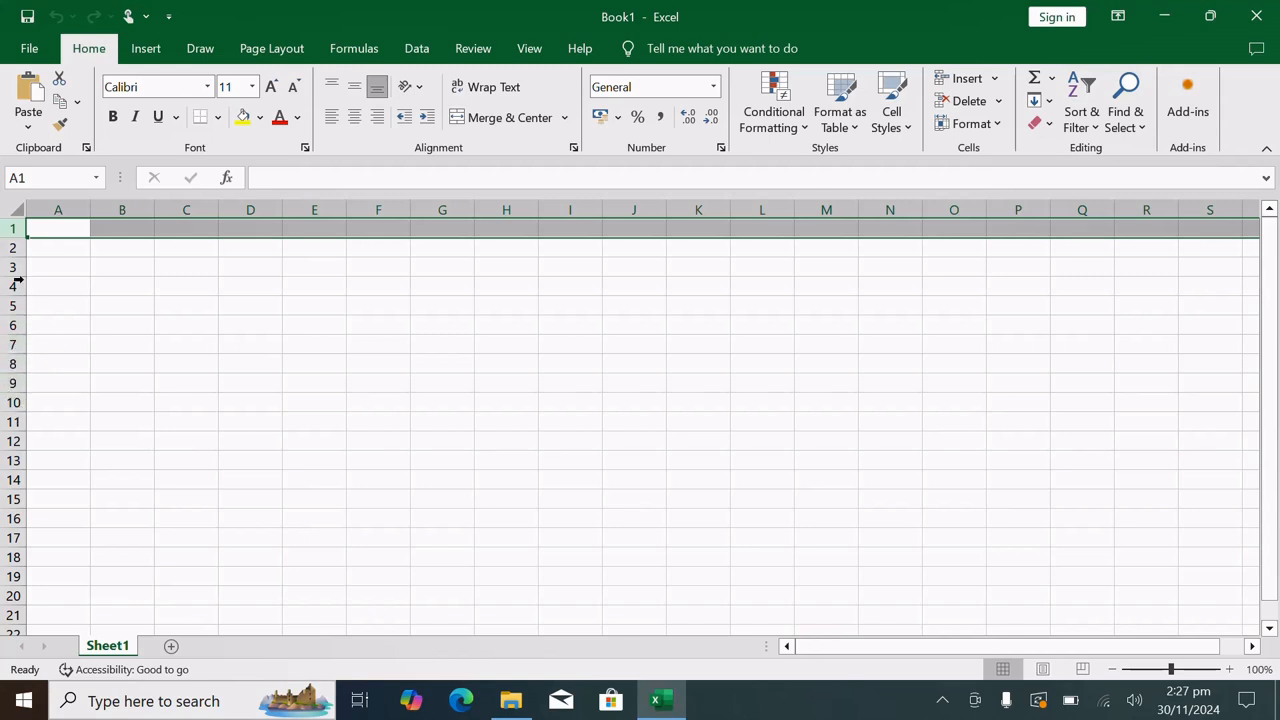
click(64, 206)
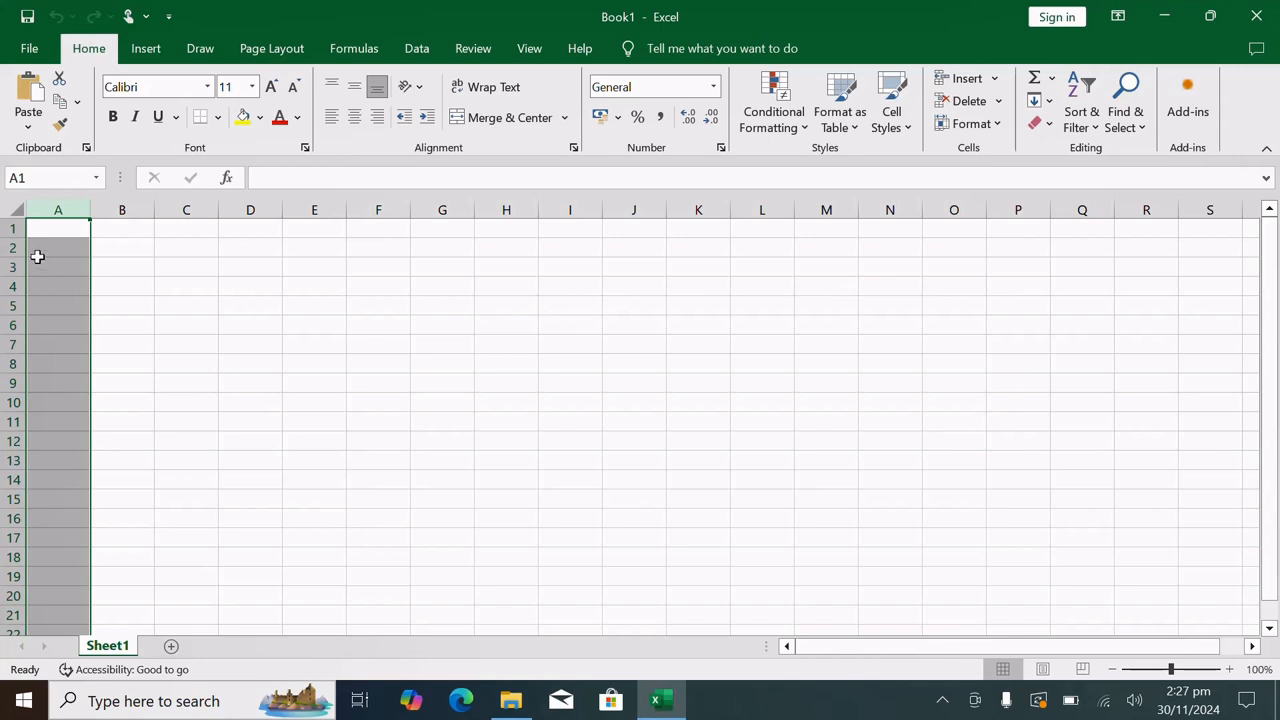
click(146, 281)
click(6, 248)
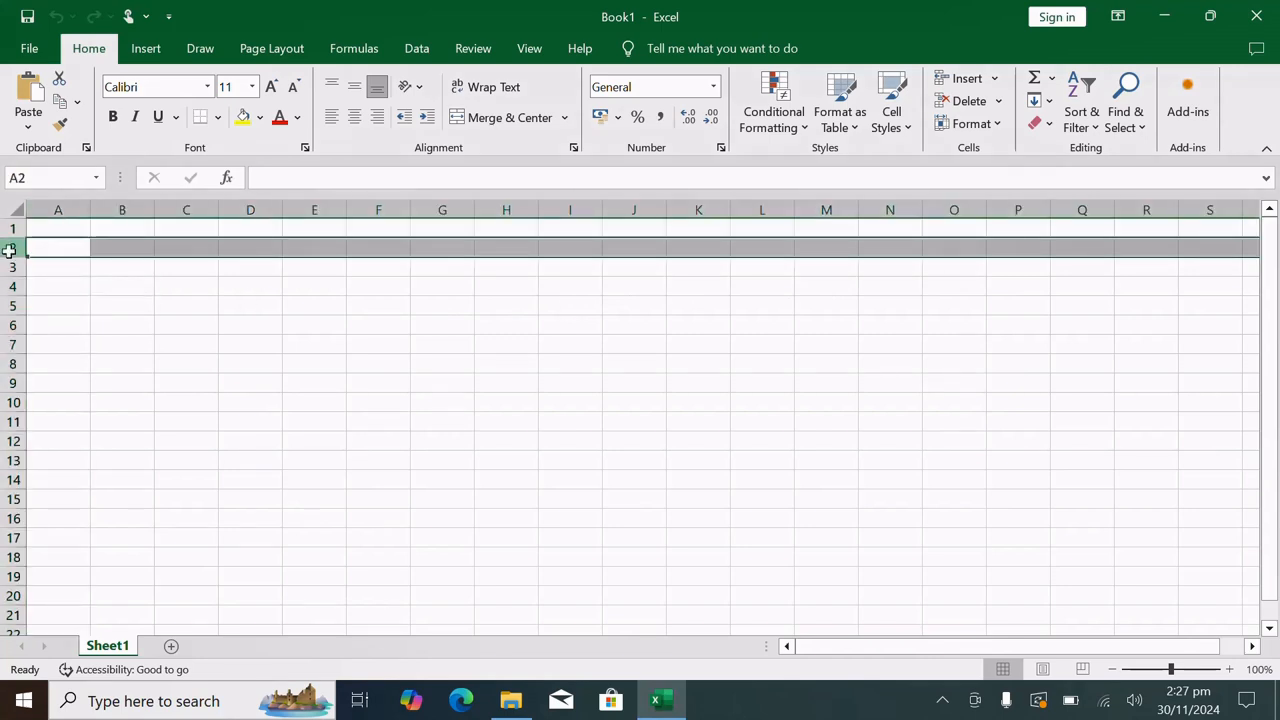
click(75, 209)
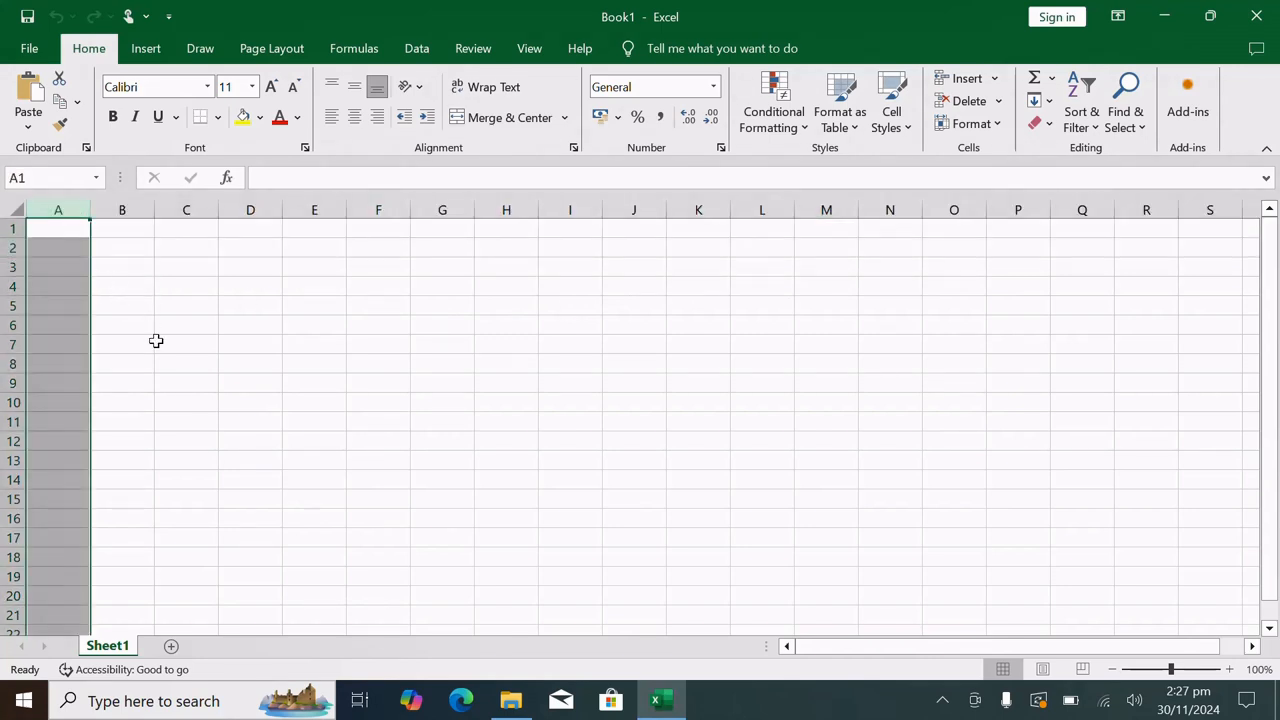
Select individual cells one after another across the sheet, starting at C4 and D4 and ending with G7, F8 and E5
click(190, 288)
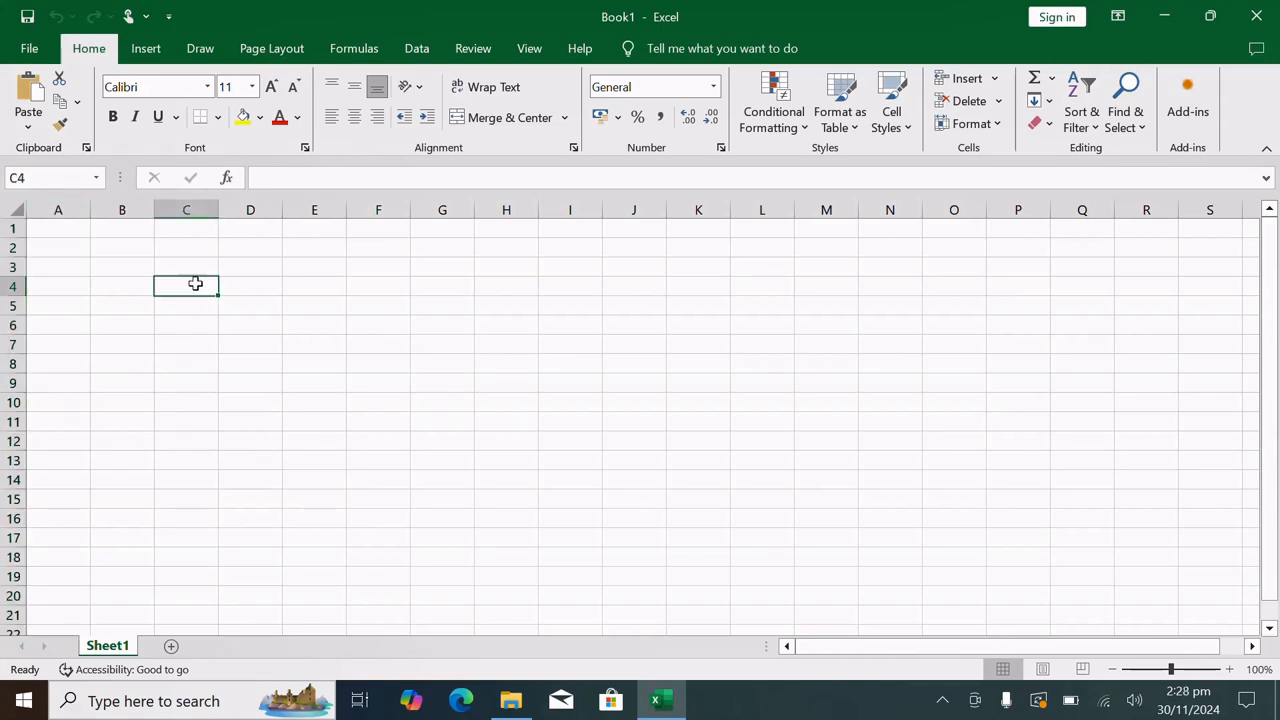
click(250, 287)
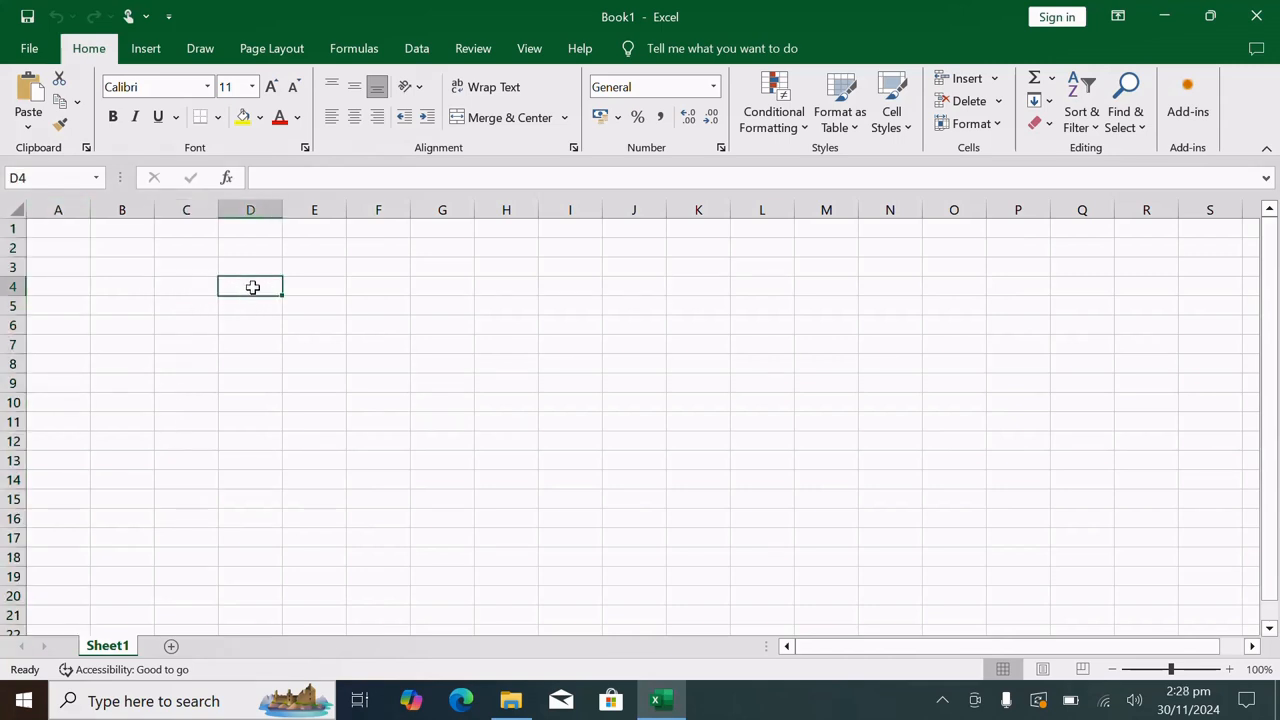
click(307, 287)
click(360, 287)
click(366, 266)
click(380, 329)
click(439, 347)
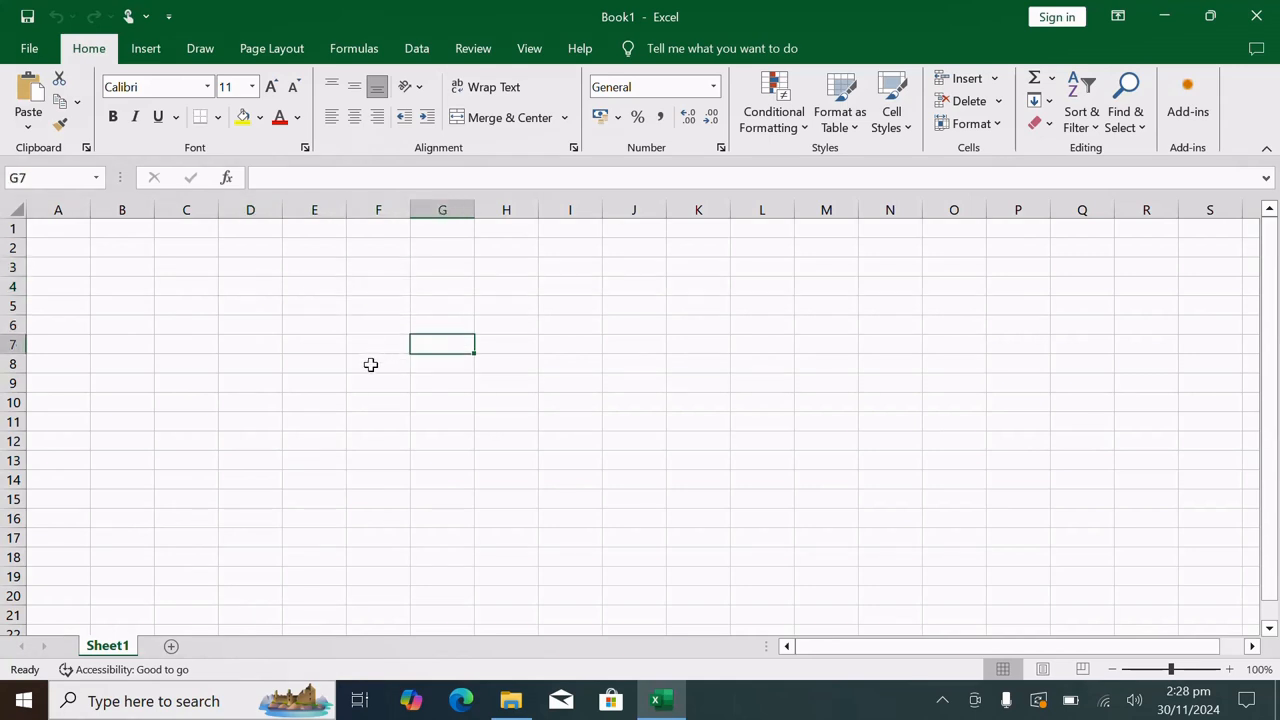
click(370, 365)
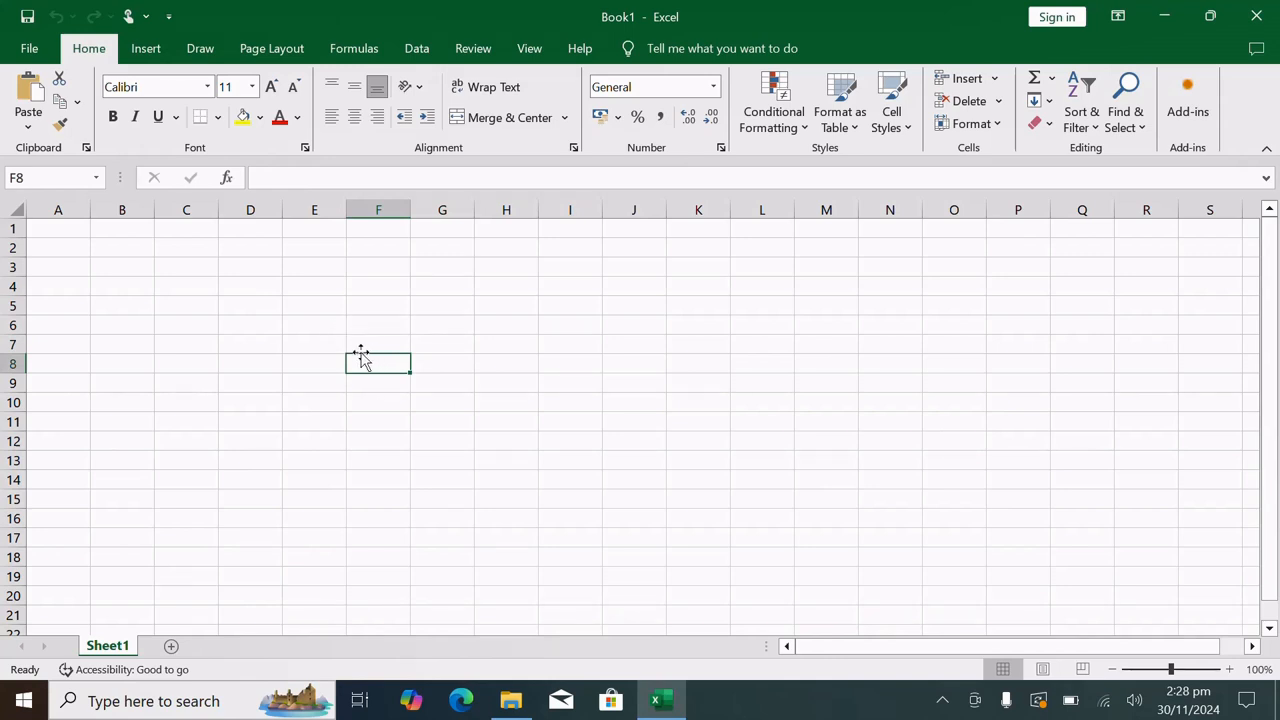
click(340, 312)
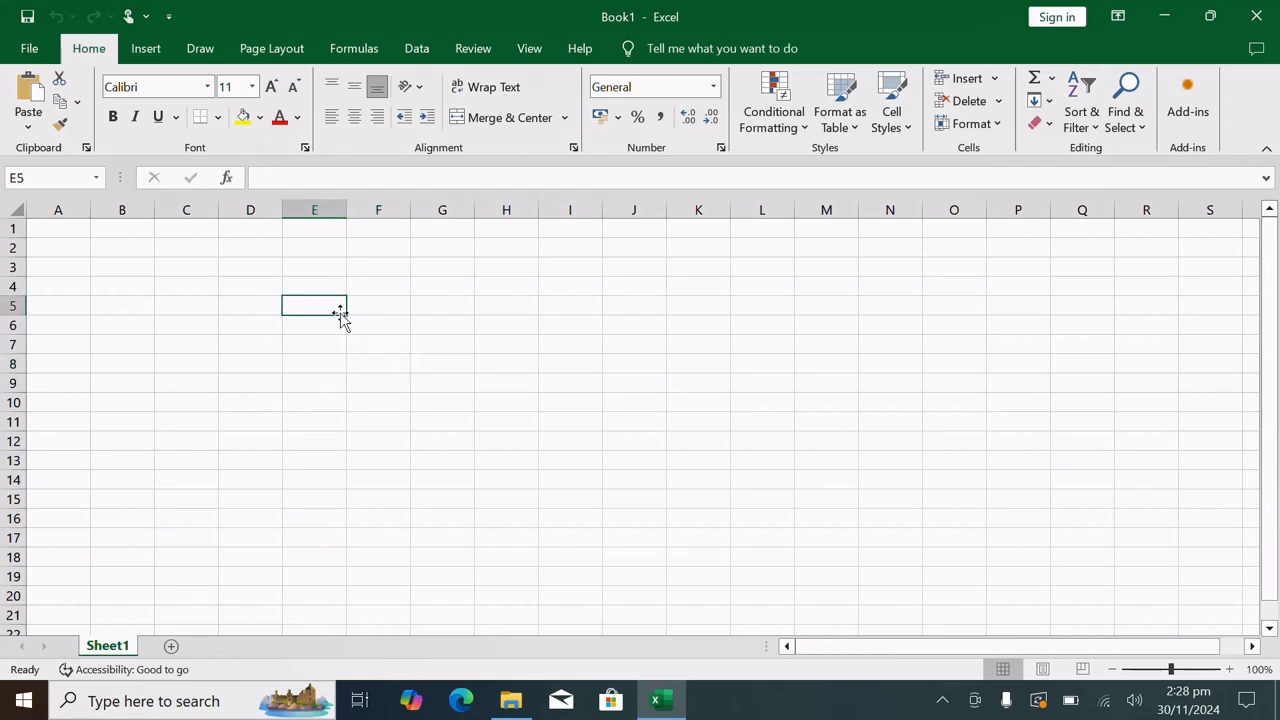
Demonstrate ranges by selecting the blank cell blocks E7:H15, K6:N15 and D6:H13 in turn
drag(343, 316, 600, 471)
click(343, 350)
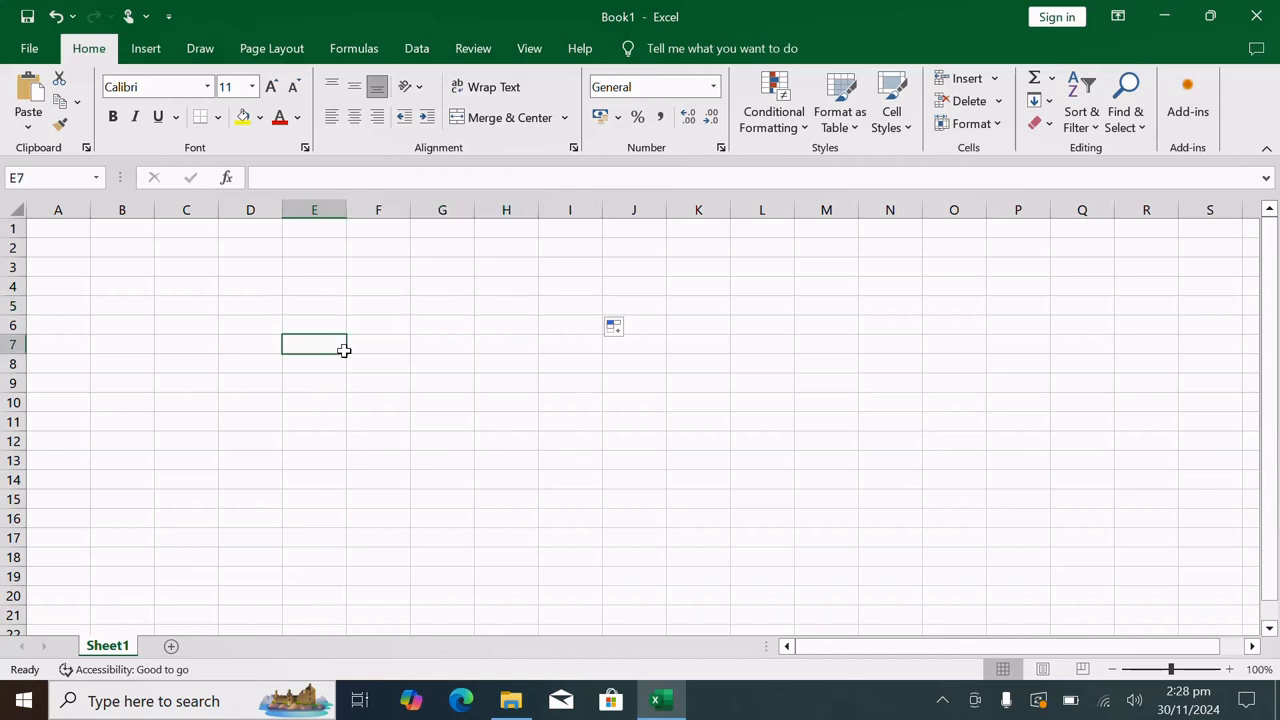
drag(340, 341, 534, 500)
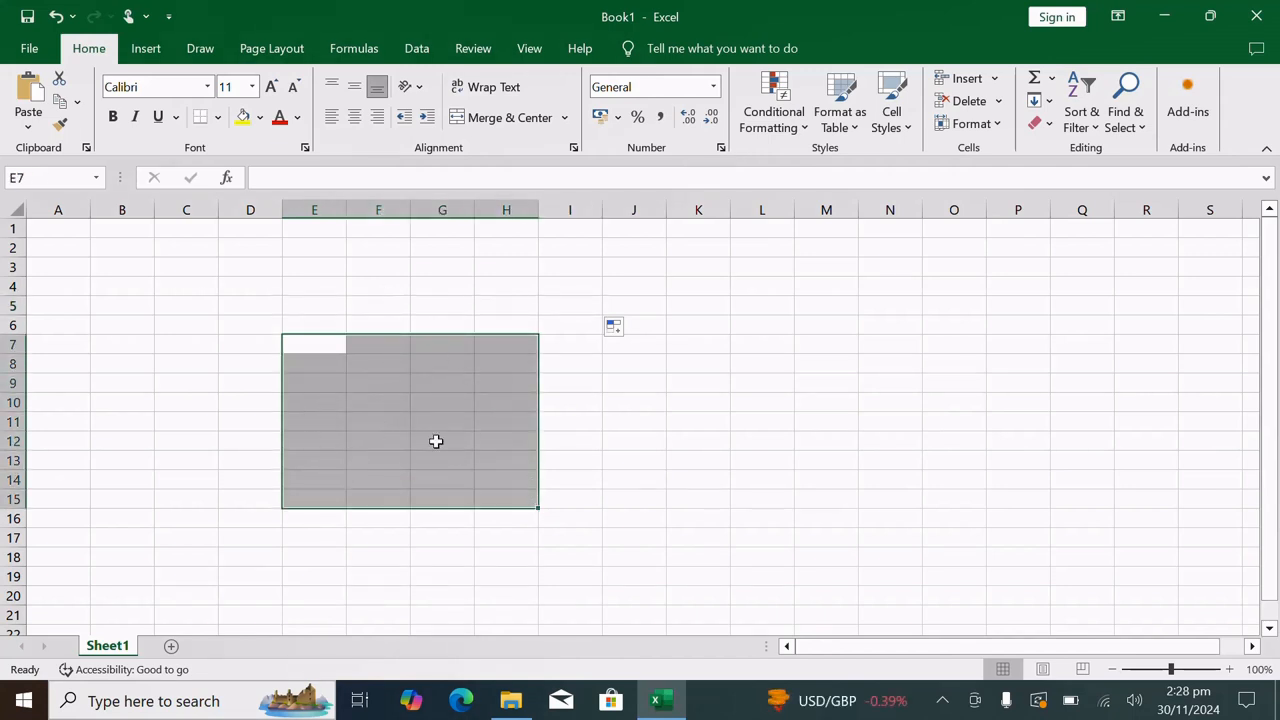
drag(677, 329, 915, 502)
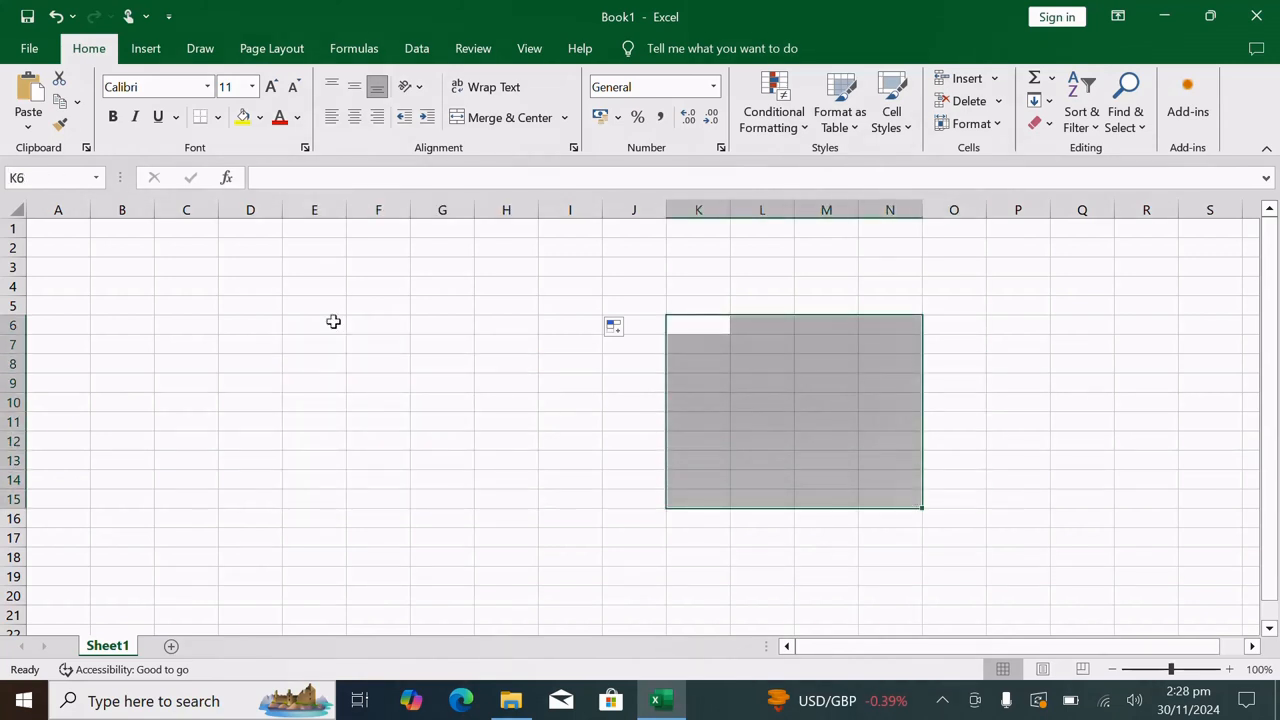
drag(275, 332, 509, 454)
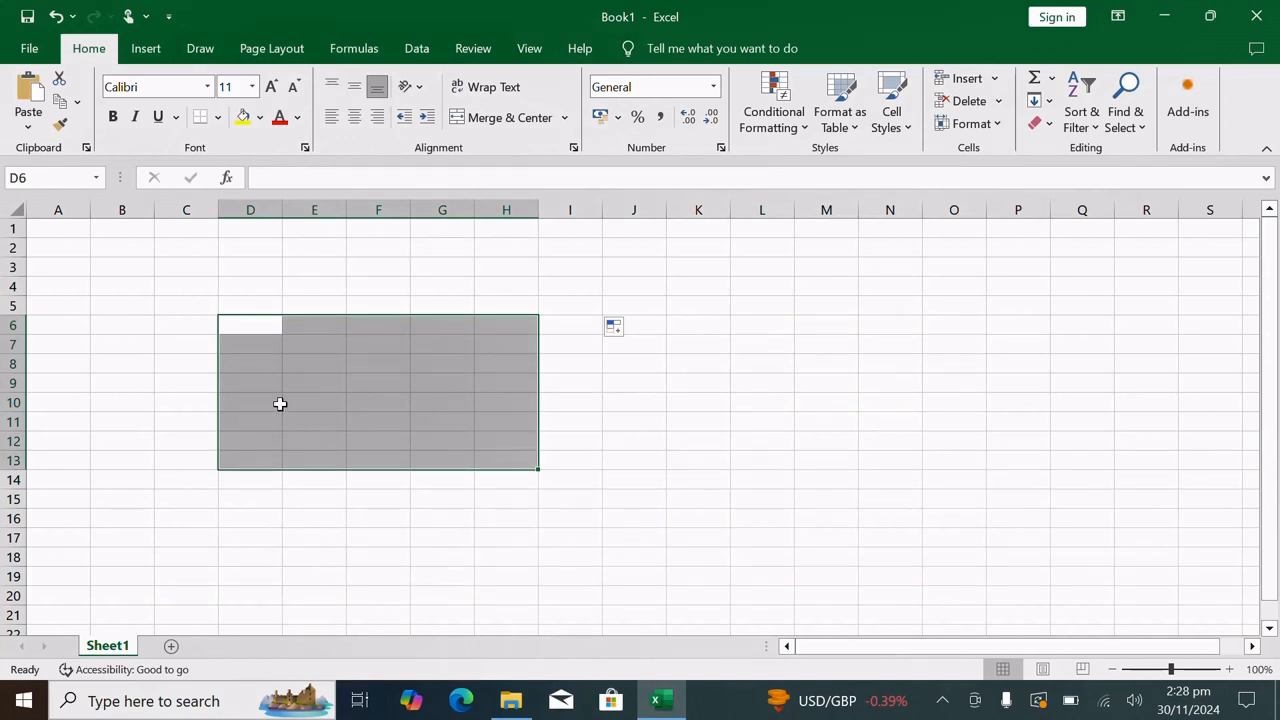
Select whole columns one at a time from A through E, return to cell A1, and select column B
click(45, 209)
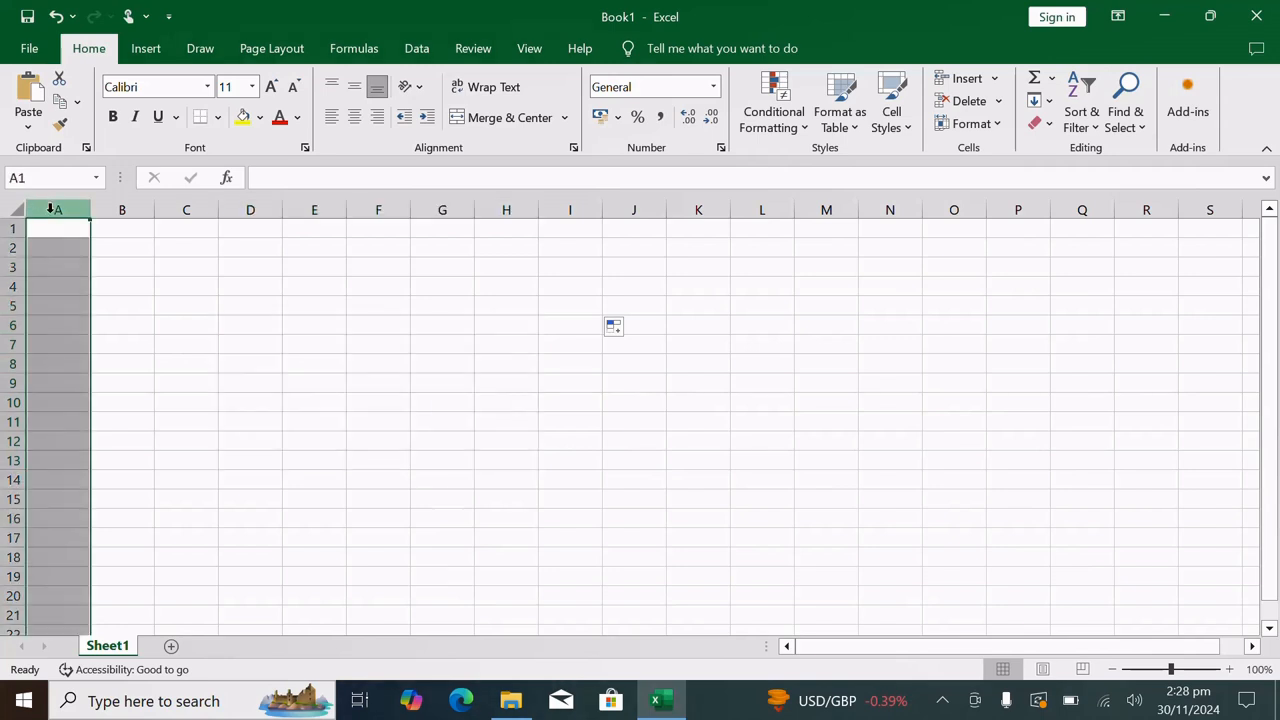
click(119, 223)
click(168, 214)
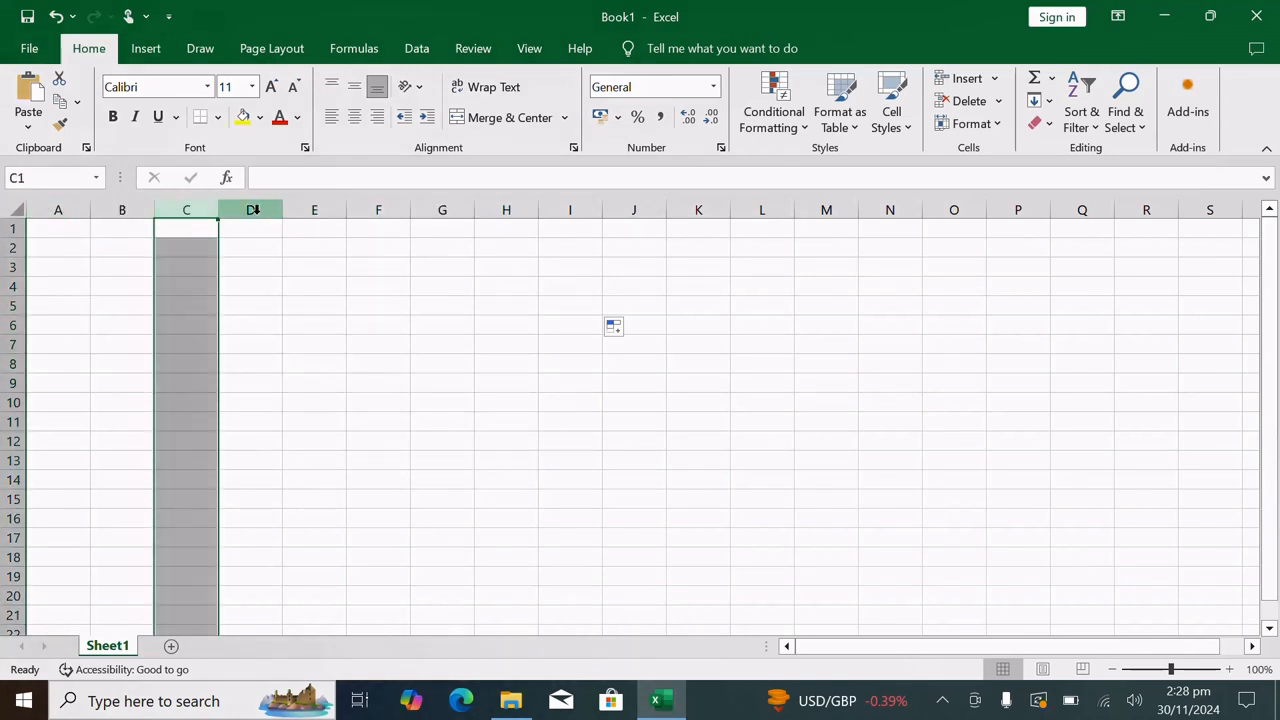
click(254, 210)
click(309, 210)
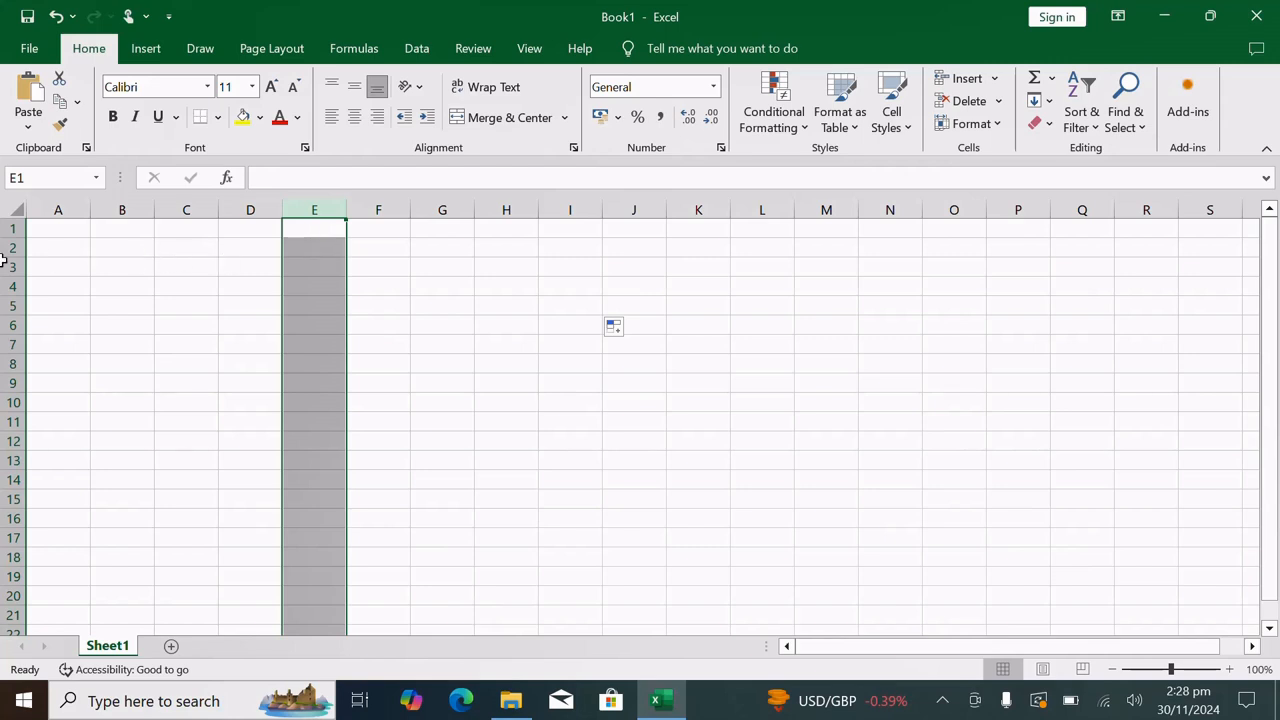
click(58, 224)
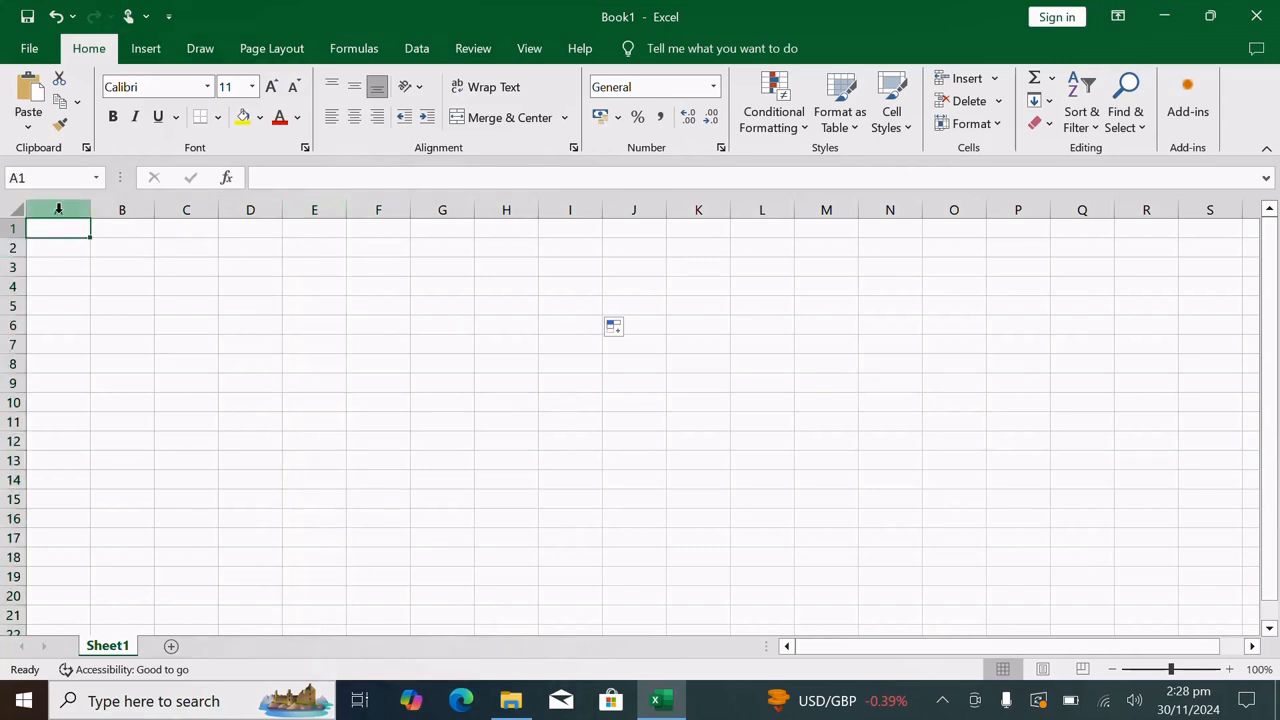
click(116, 209)
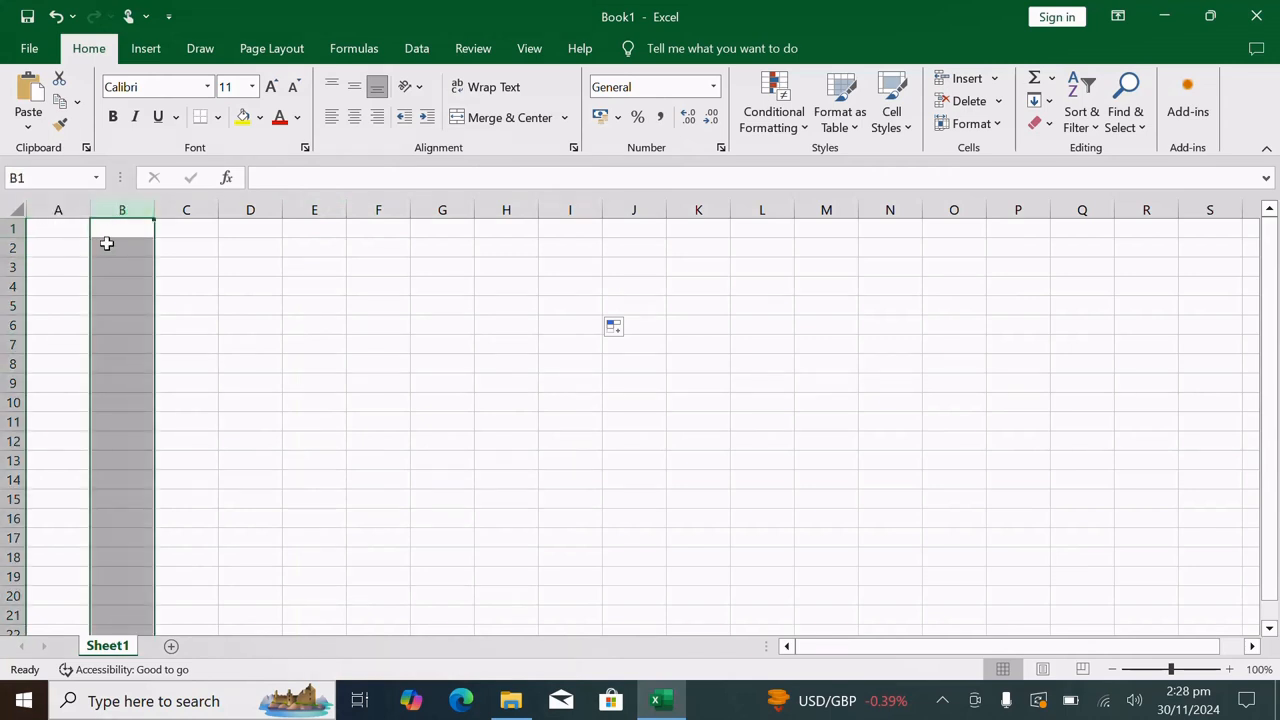
Demonstrate cell addresses by selecting cells B2, G1, G11 and I12 in turn
click(107, 244)
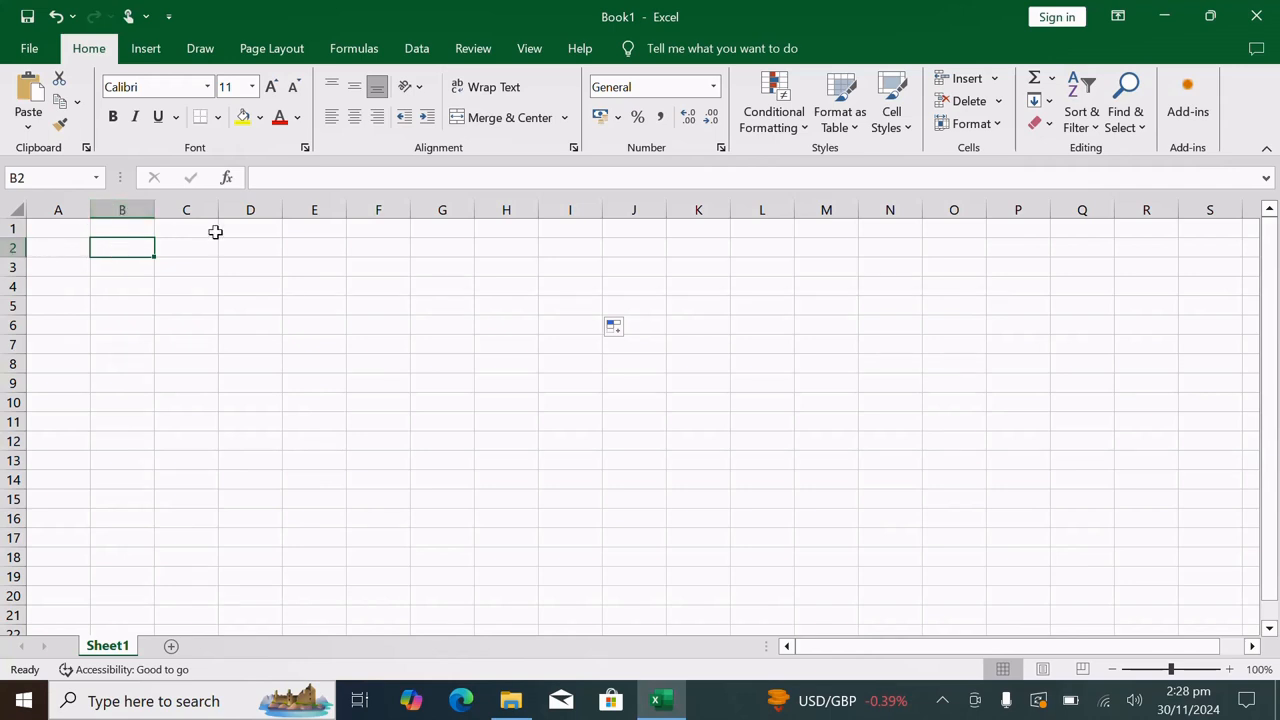
click(449, 229)
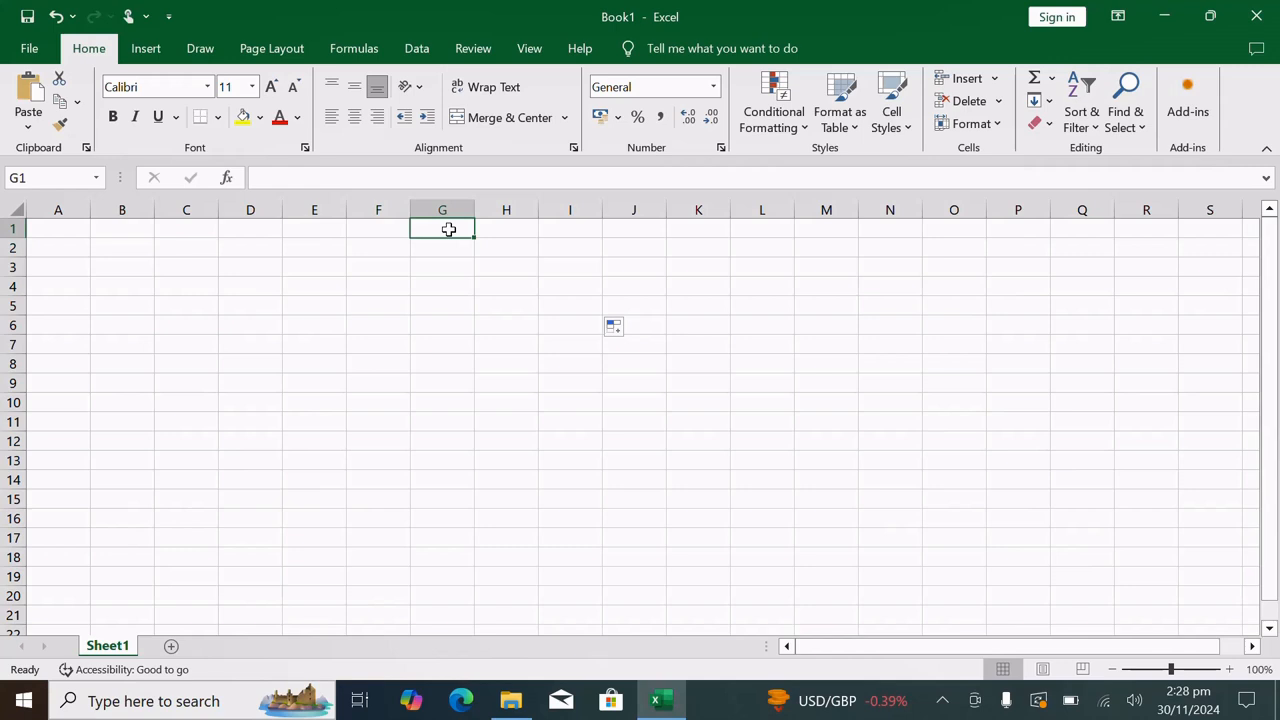
click(444, 424)
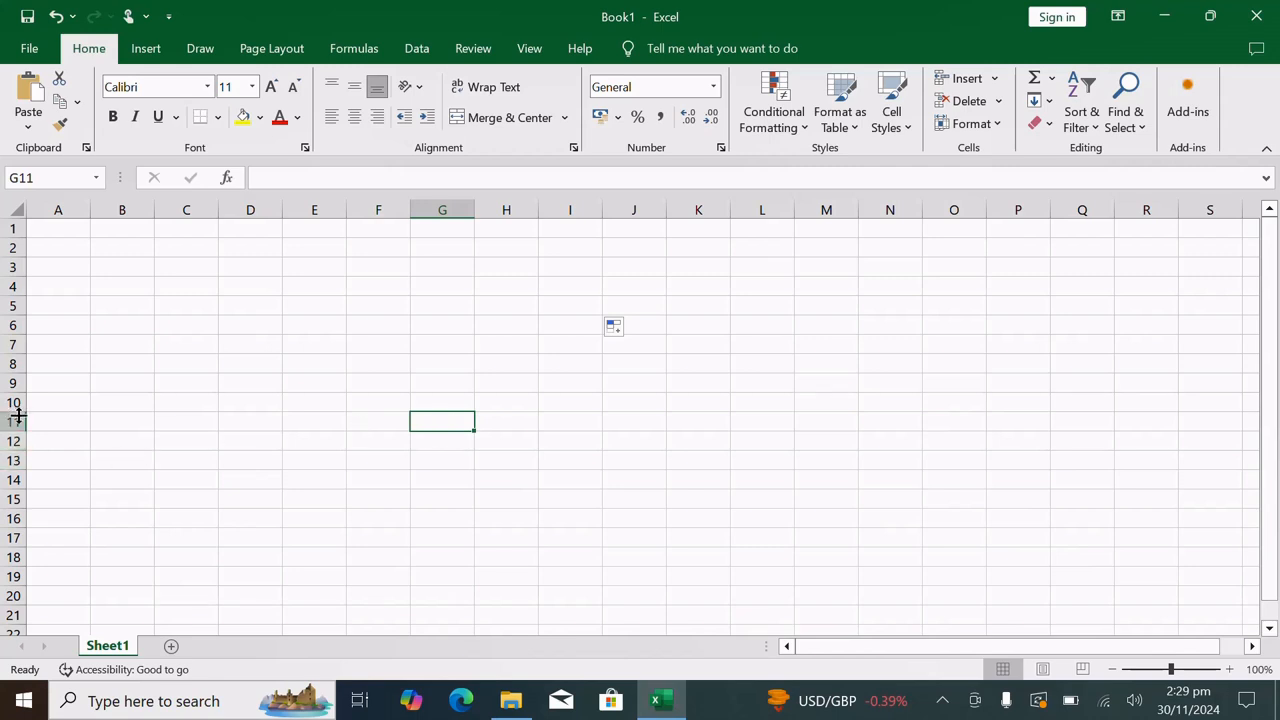
click(595, 443)
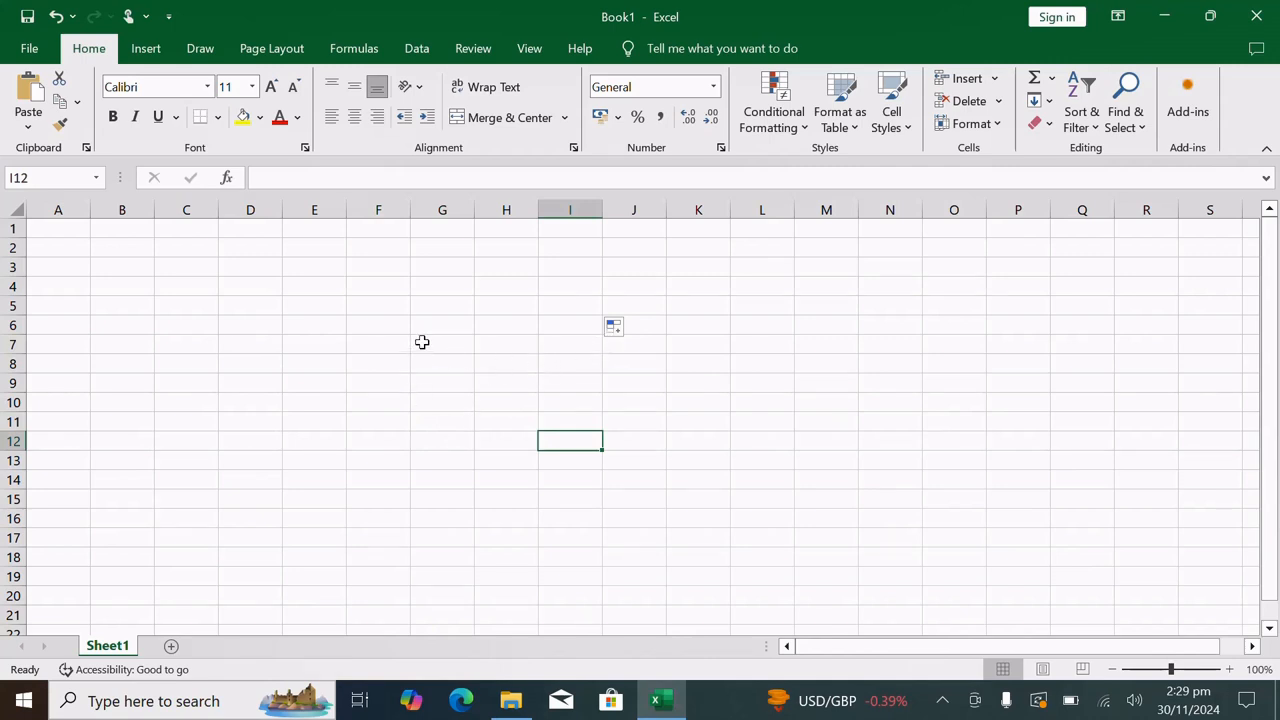
Enter the title "List of students" in cell A1
click(63, 232)
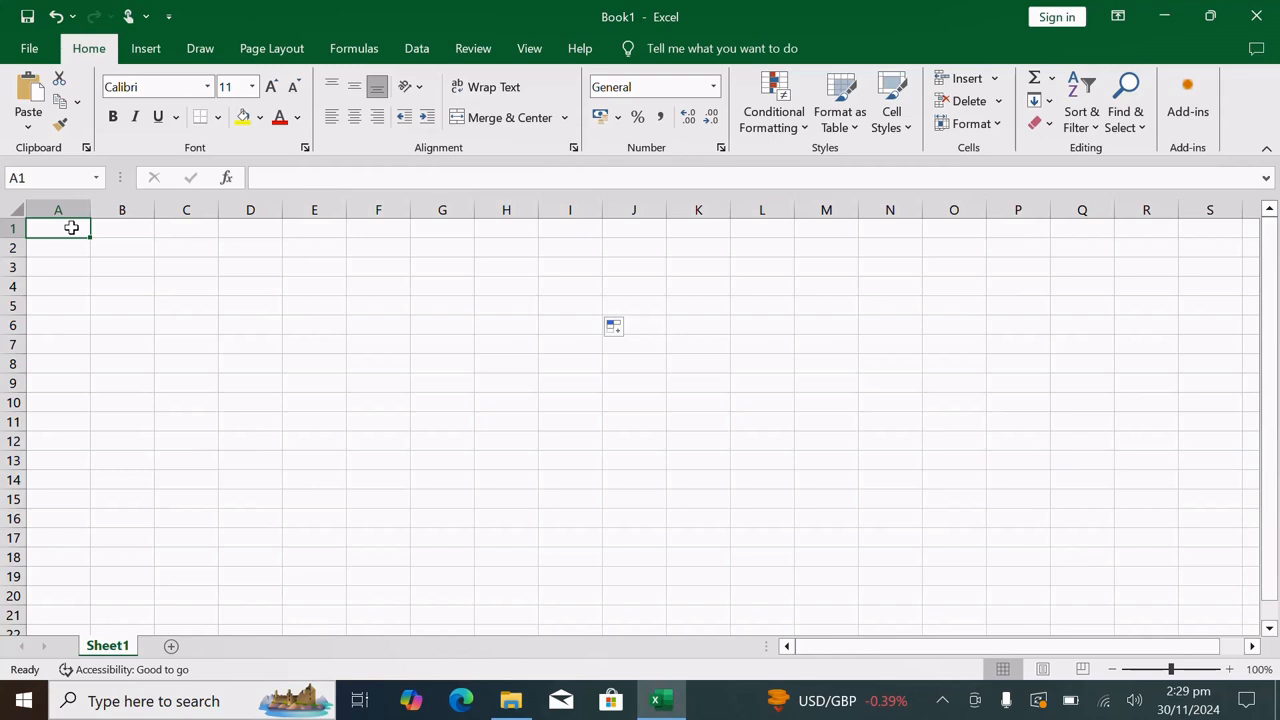
text(I)
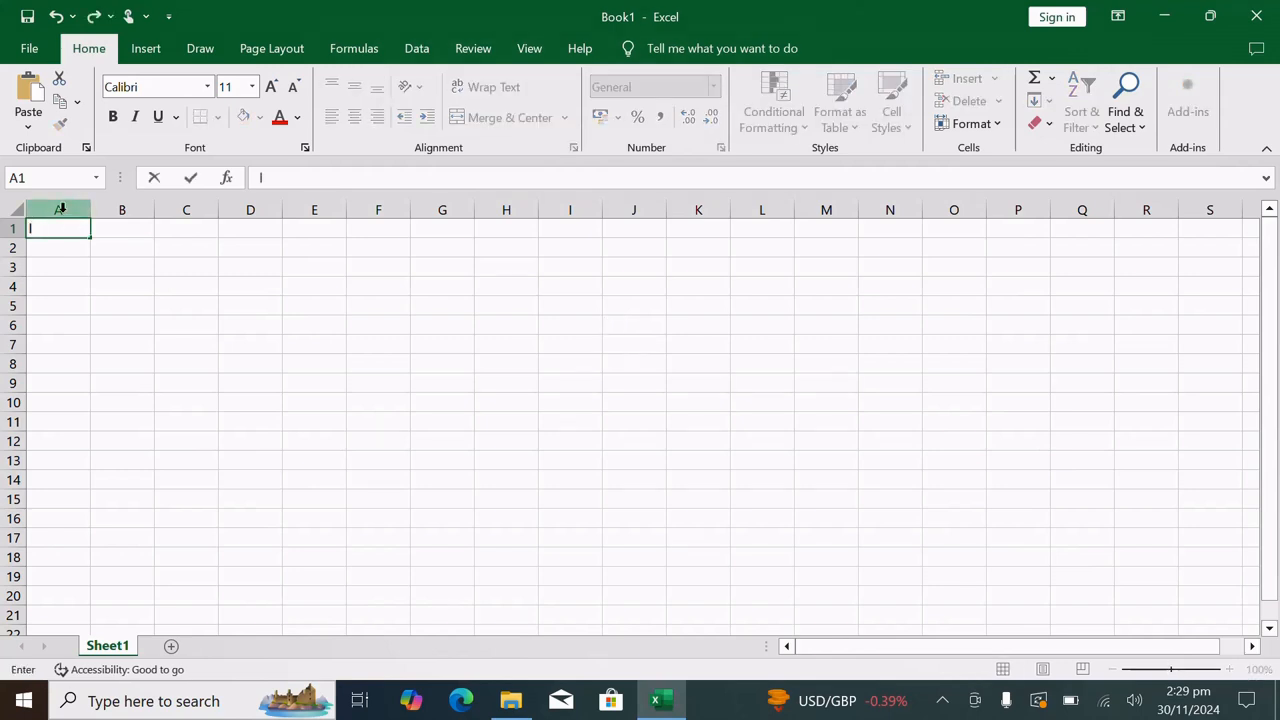
click(102, 228)
click(74, 228)
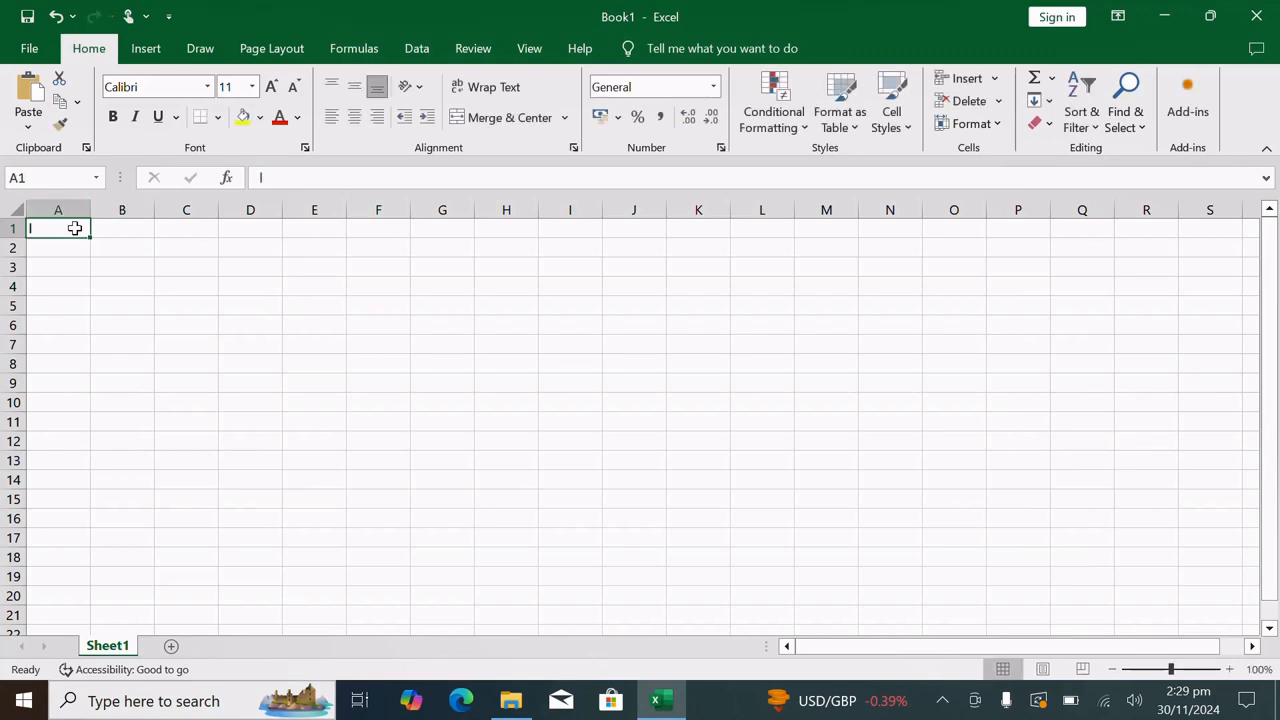
key(BackSpace)
text(List o)
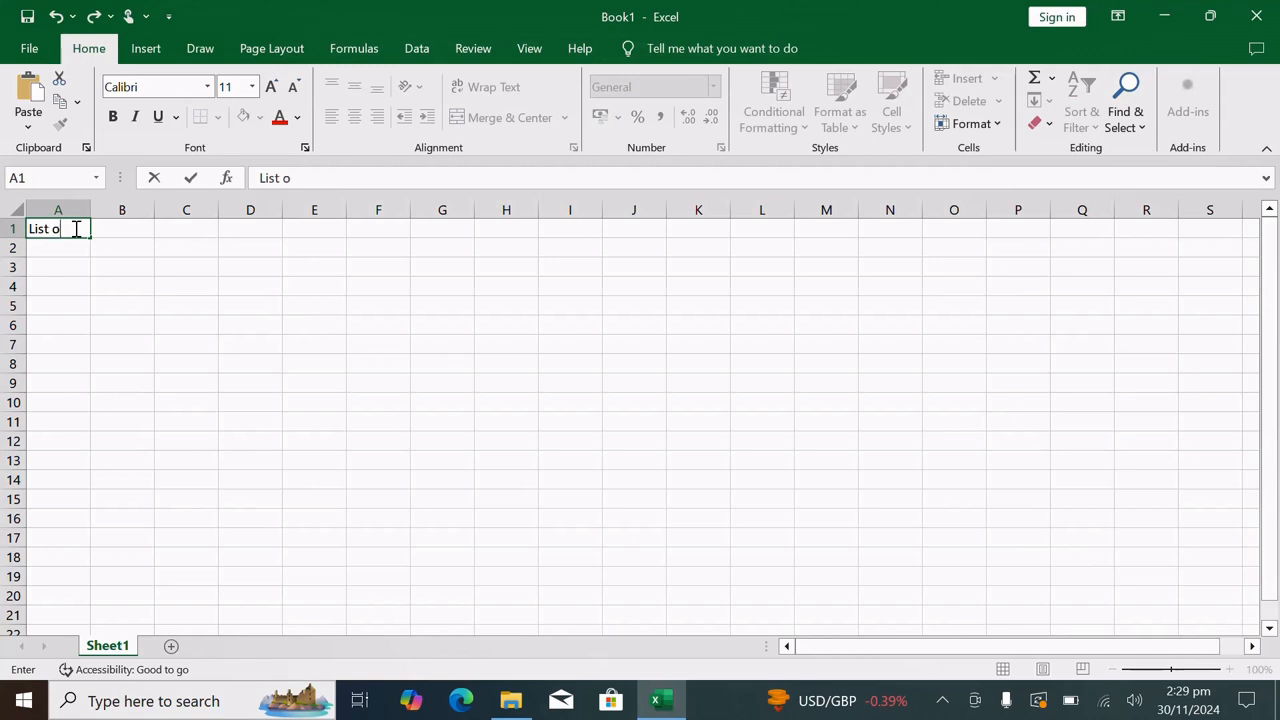
text(f students)
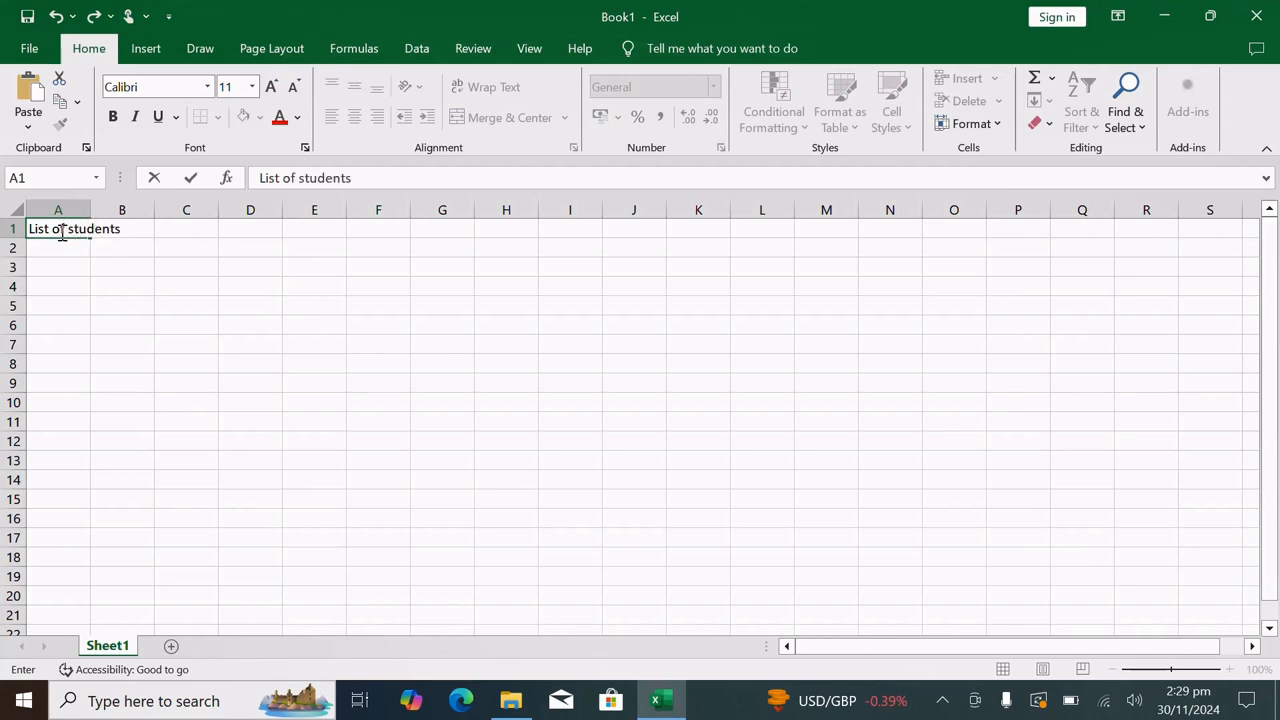
click(101, 251)
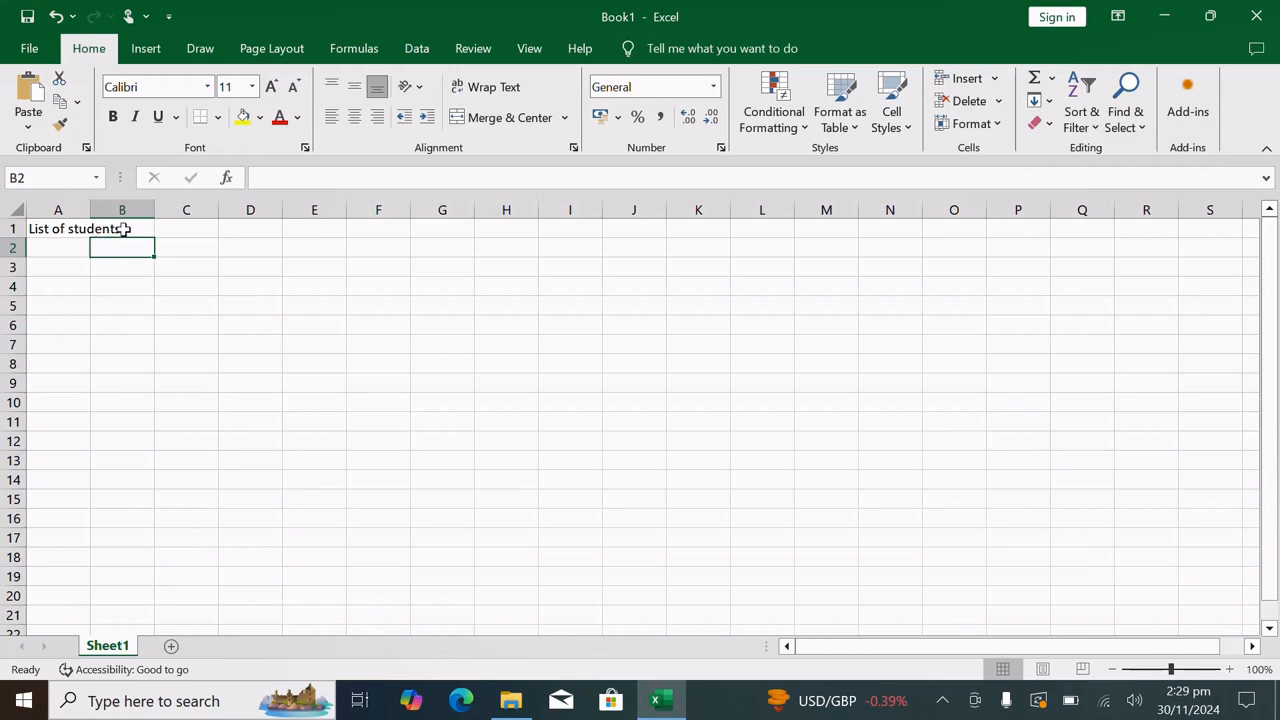
Check how the title spills over from A1 into B1, and widen column A to fit the title
click(66, 230)
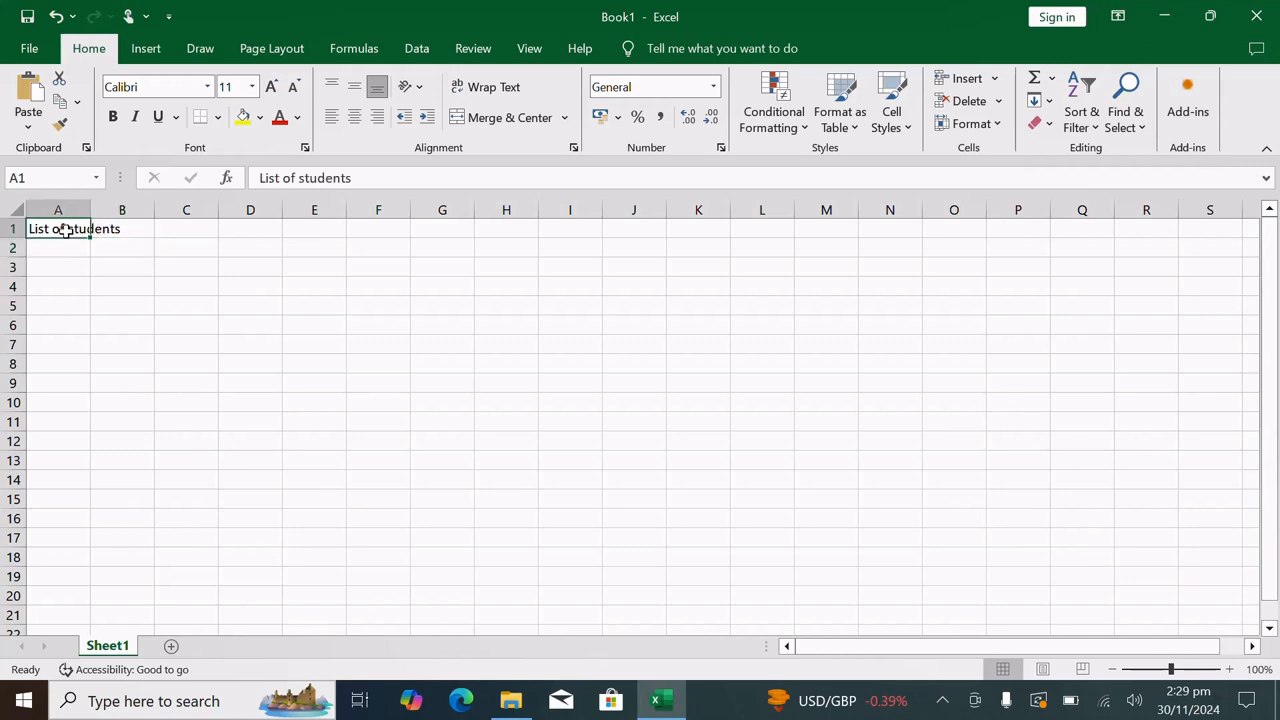
click(139, 229)
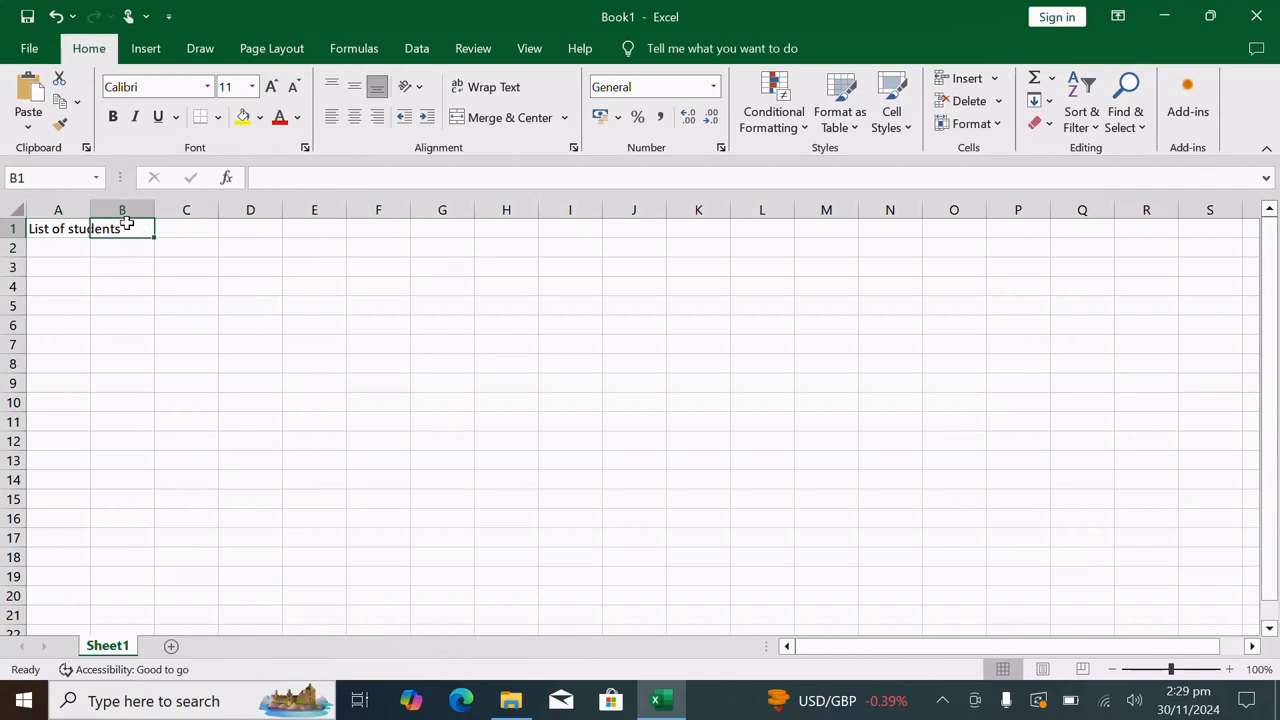
click(126, 259)
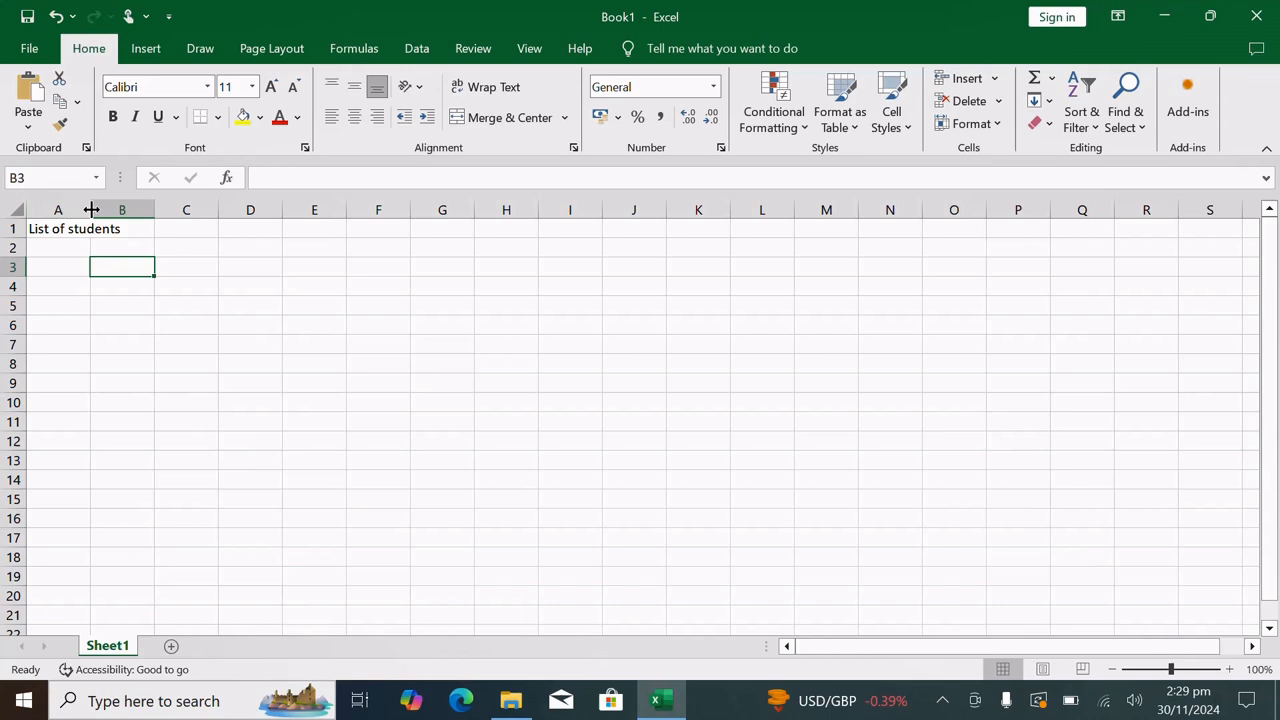
drag(91, 209, 129, 214)
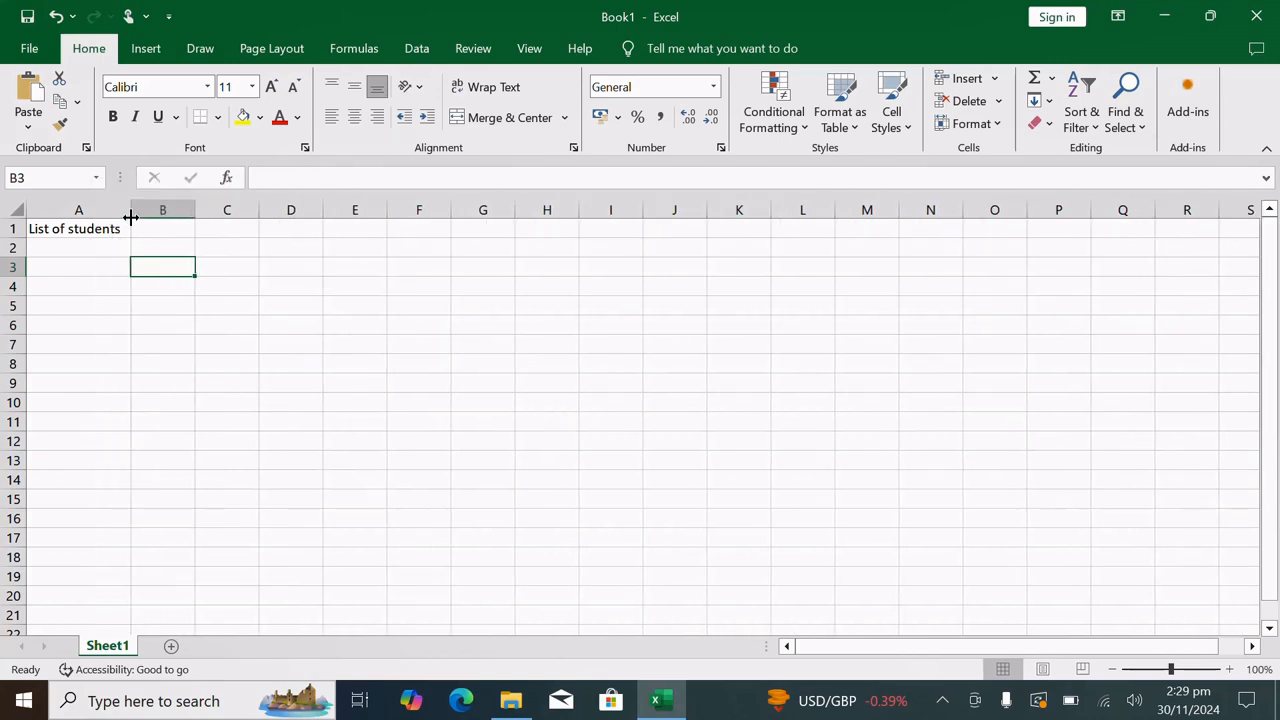
Enter the column headings "Names", "class", "maths" and "eng" in cells A2 to D2
click(79, 248)
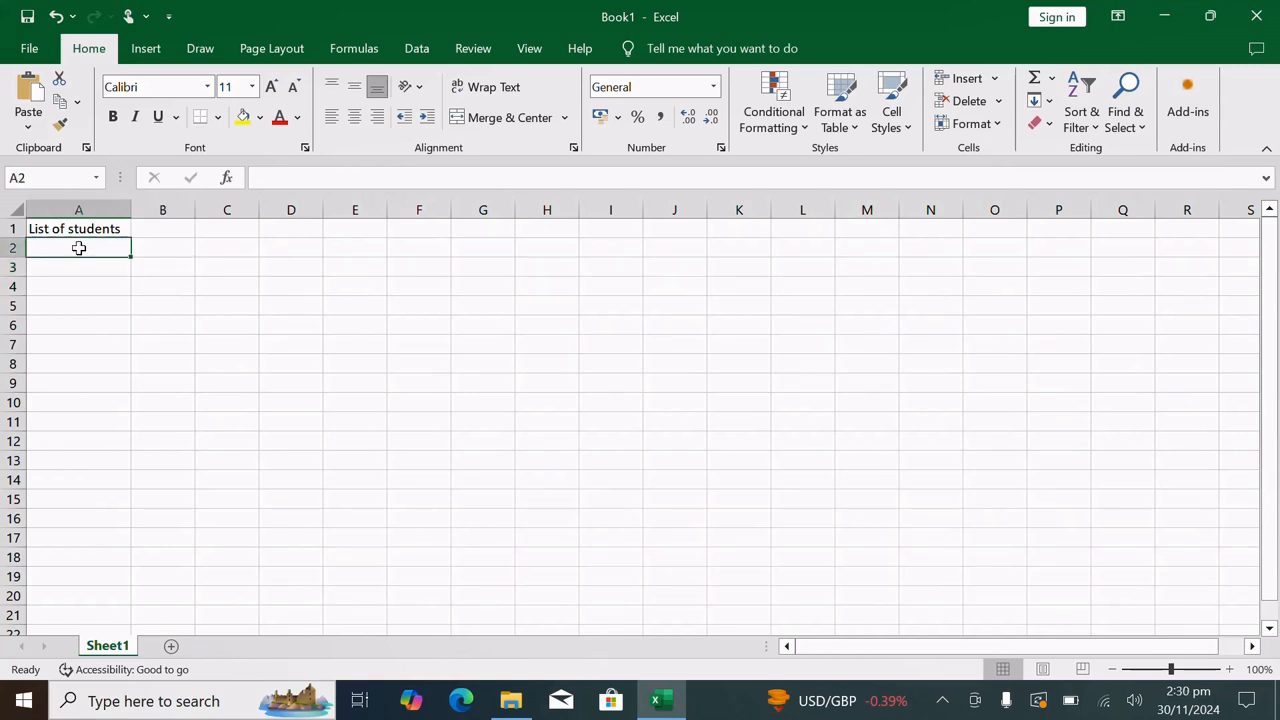
text(Nina)
key(BackSpace)
key(BackSpace)
key(BackSpace)
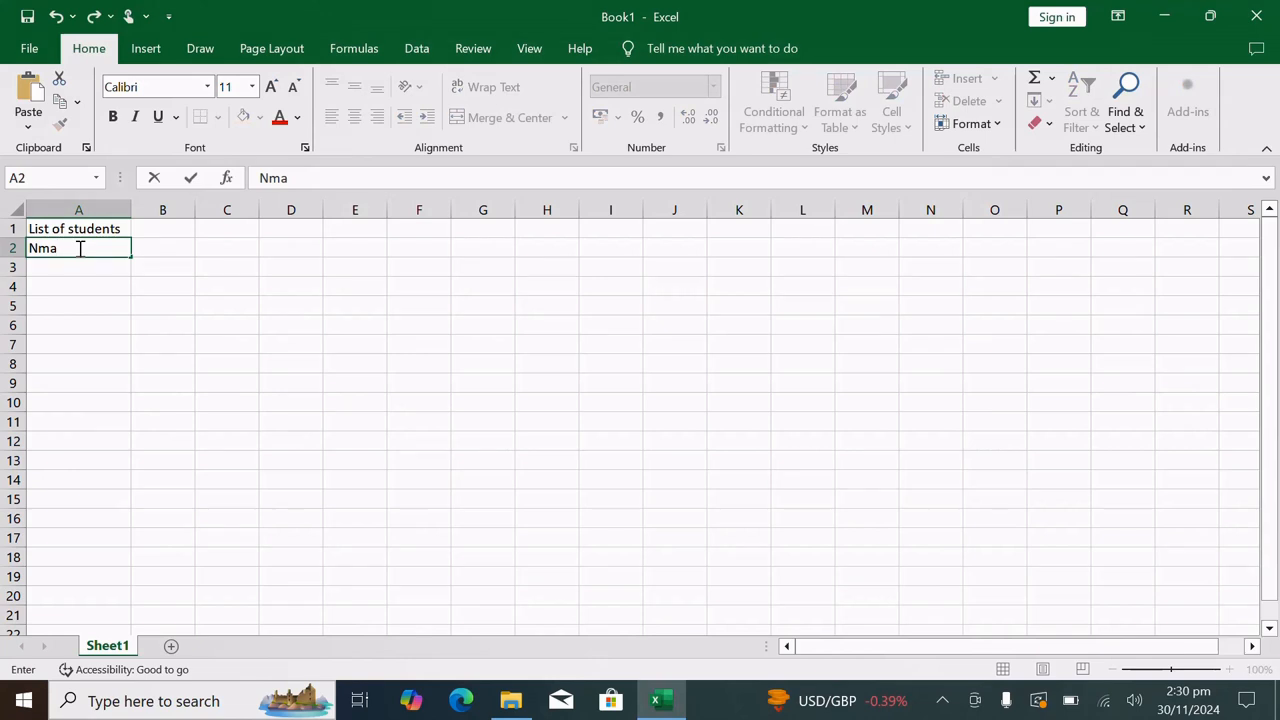
text(ames)
key(Tab)
text(class)
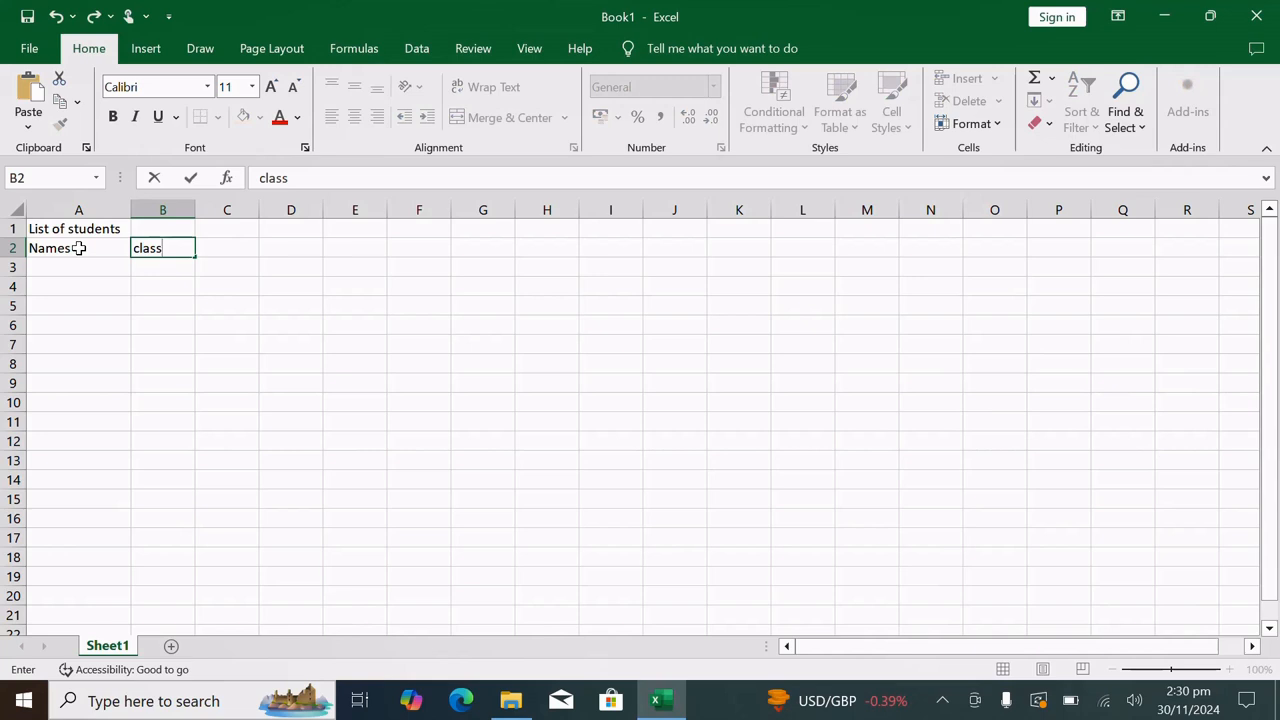
key(Tab)
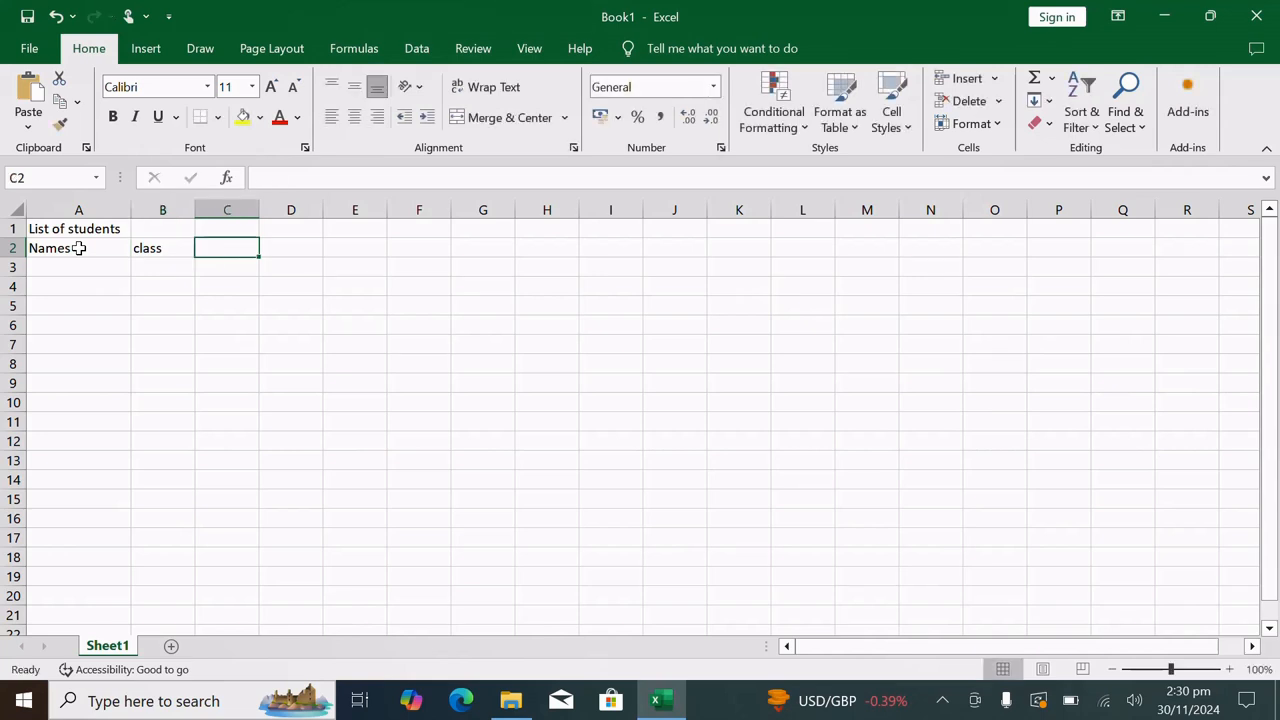
text(maths)
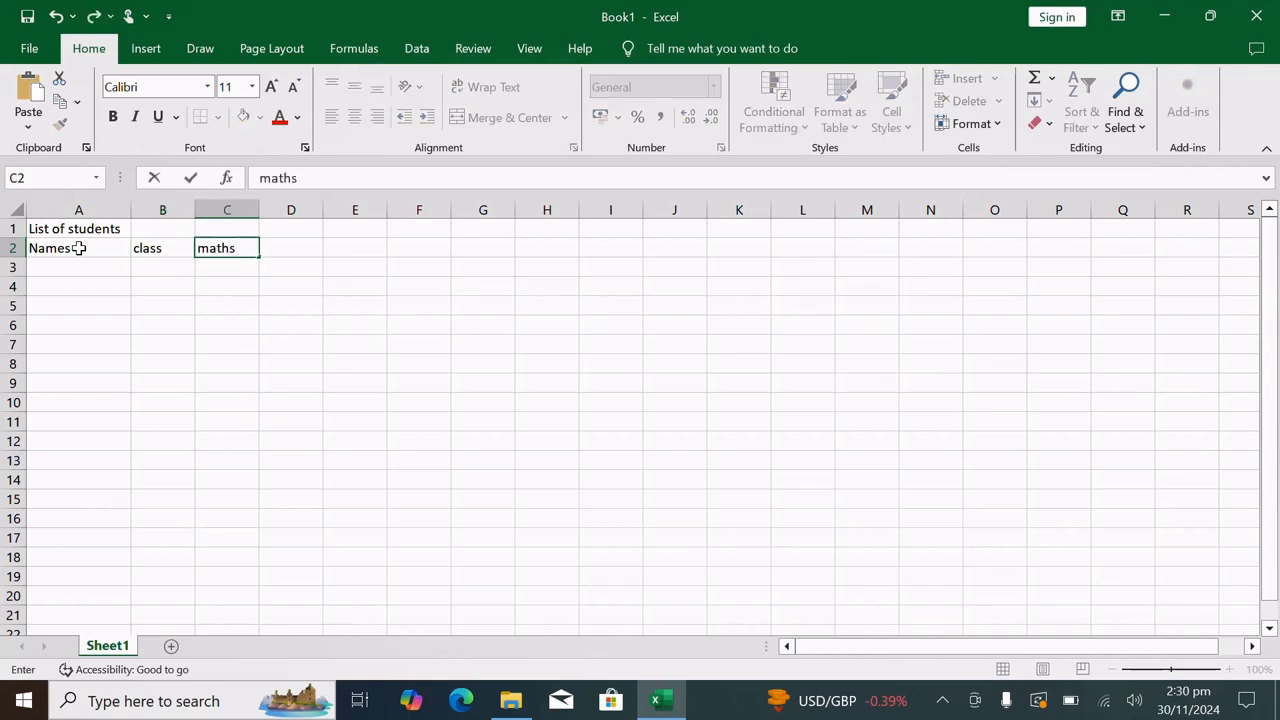
key(Tab)
text(eng)
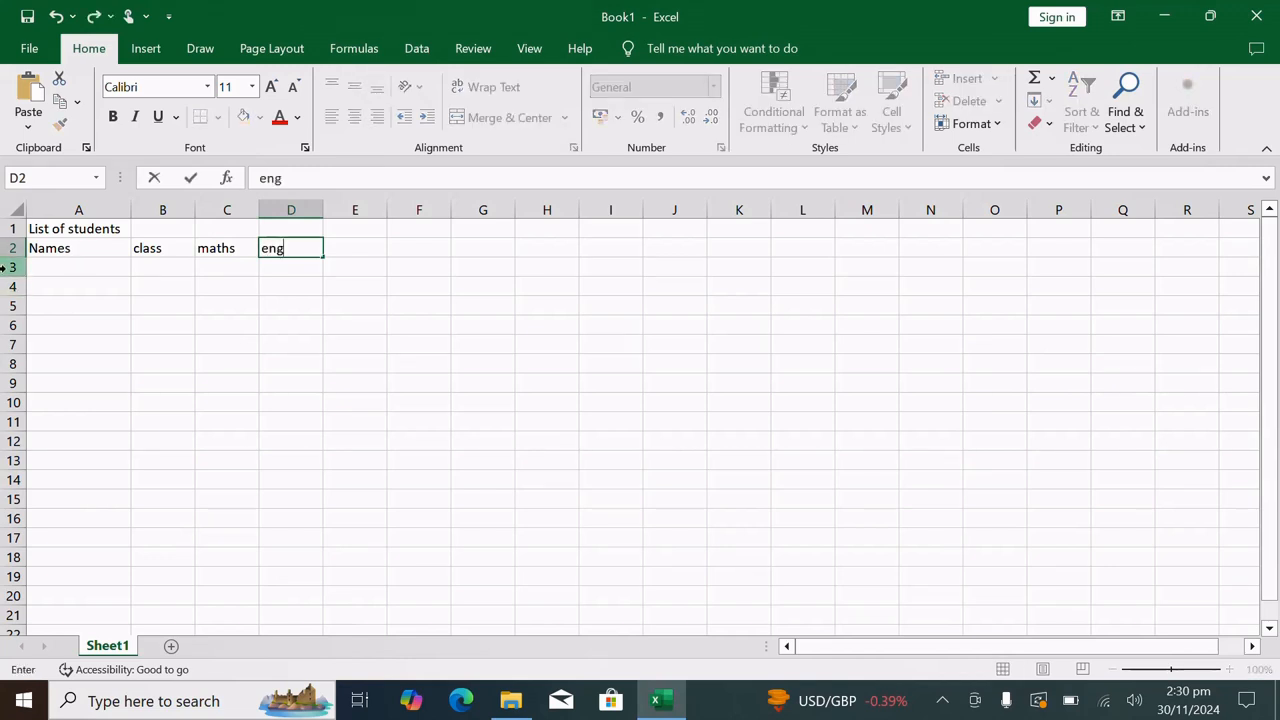
Fill in four students' first names under the Names heading, in cells A3 to A6
click(51, 262)
double_click(52, 263)
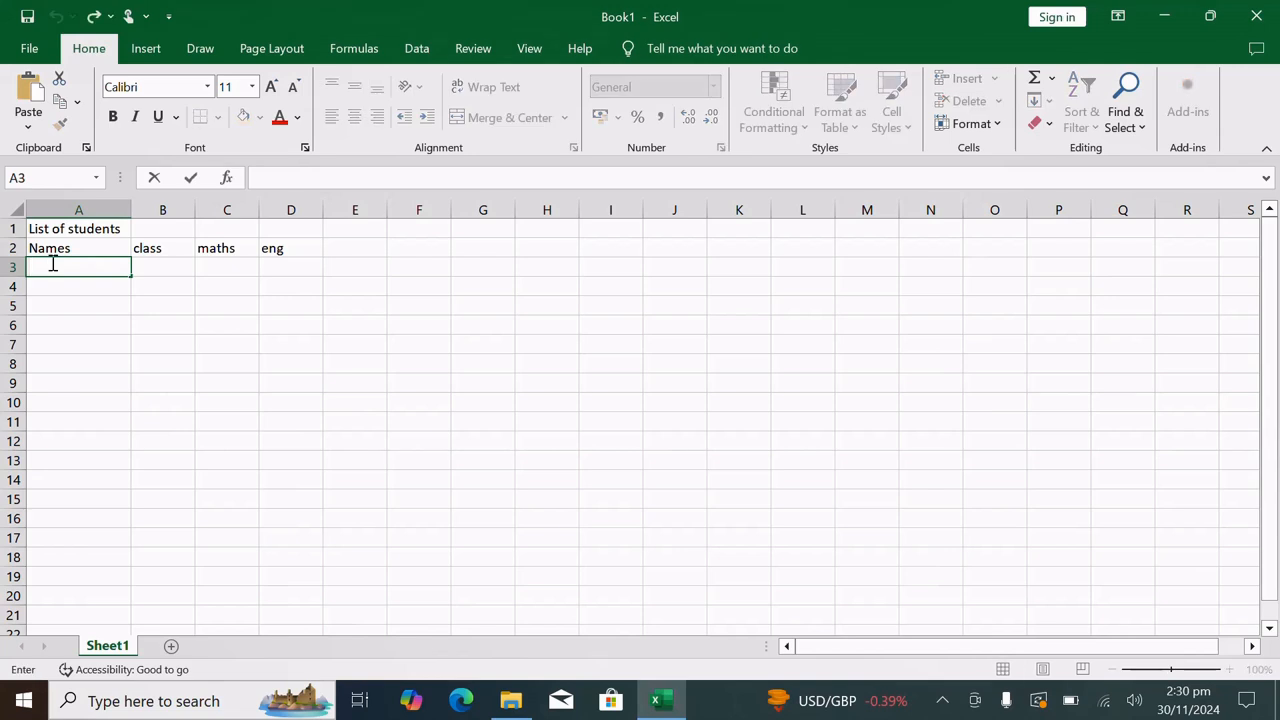
text(Ivan)
key(Return)
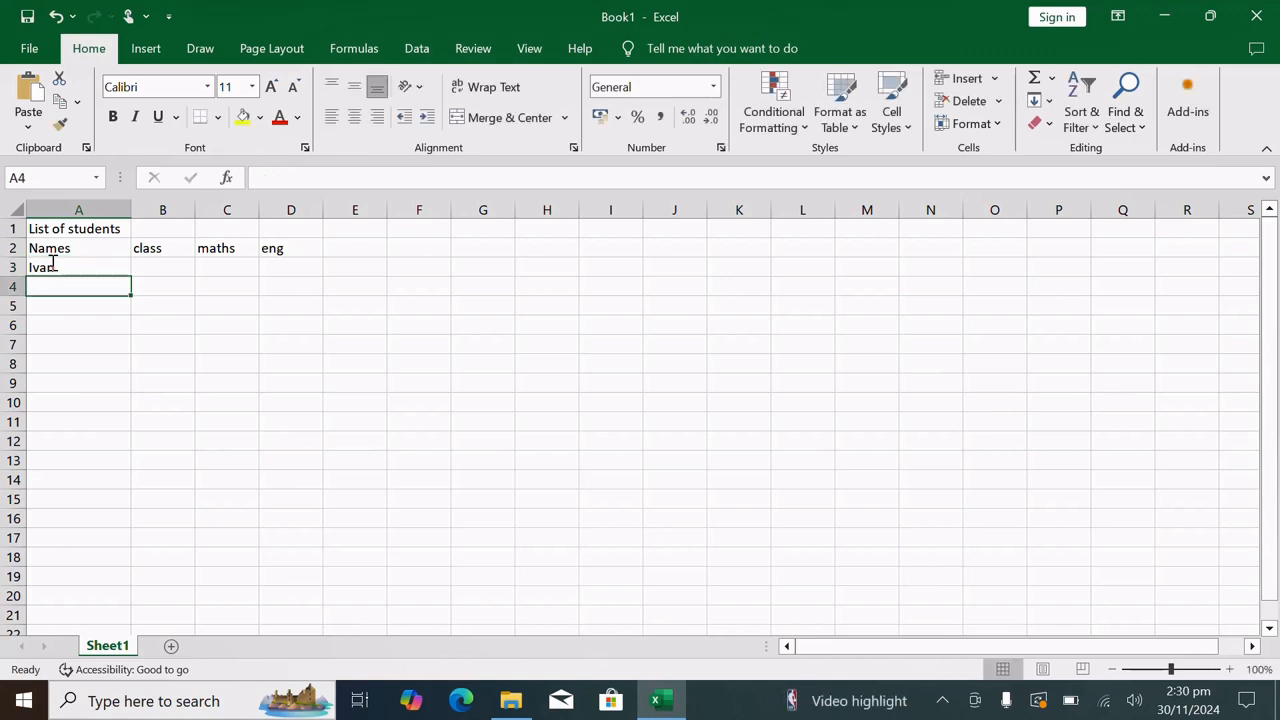
key(Return)
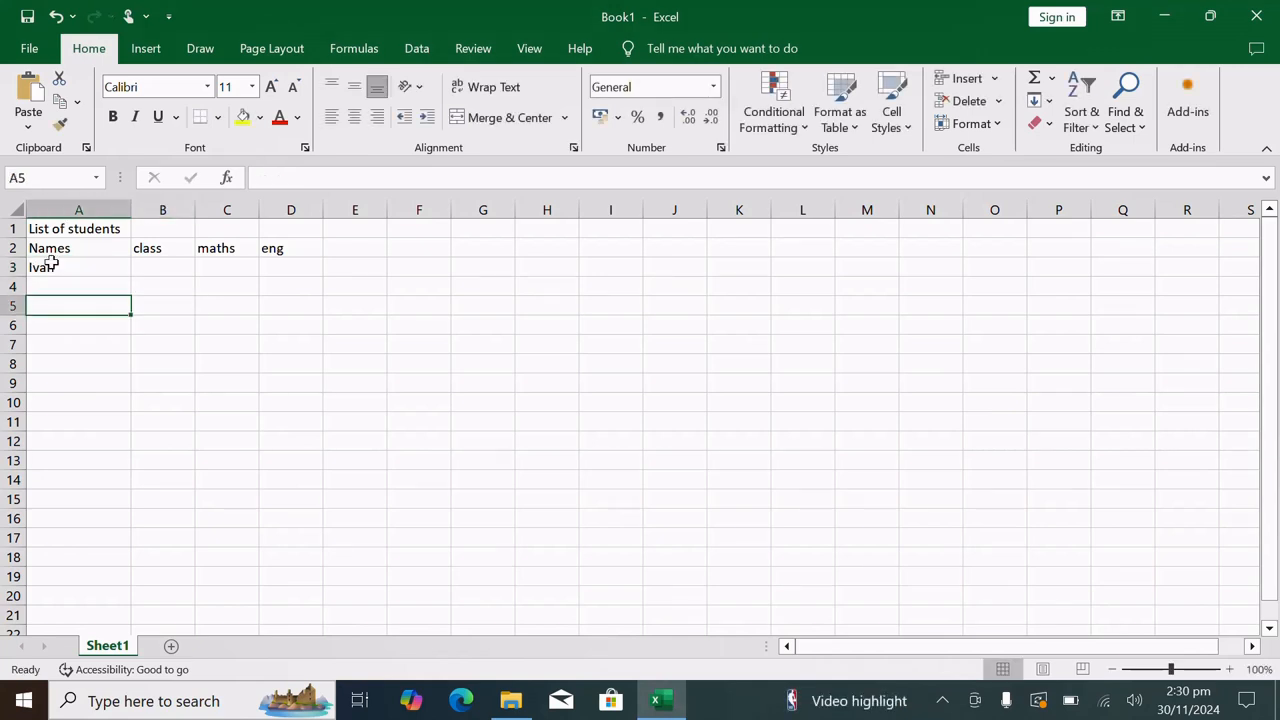
key(Up)
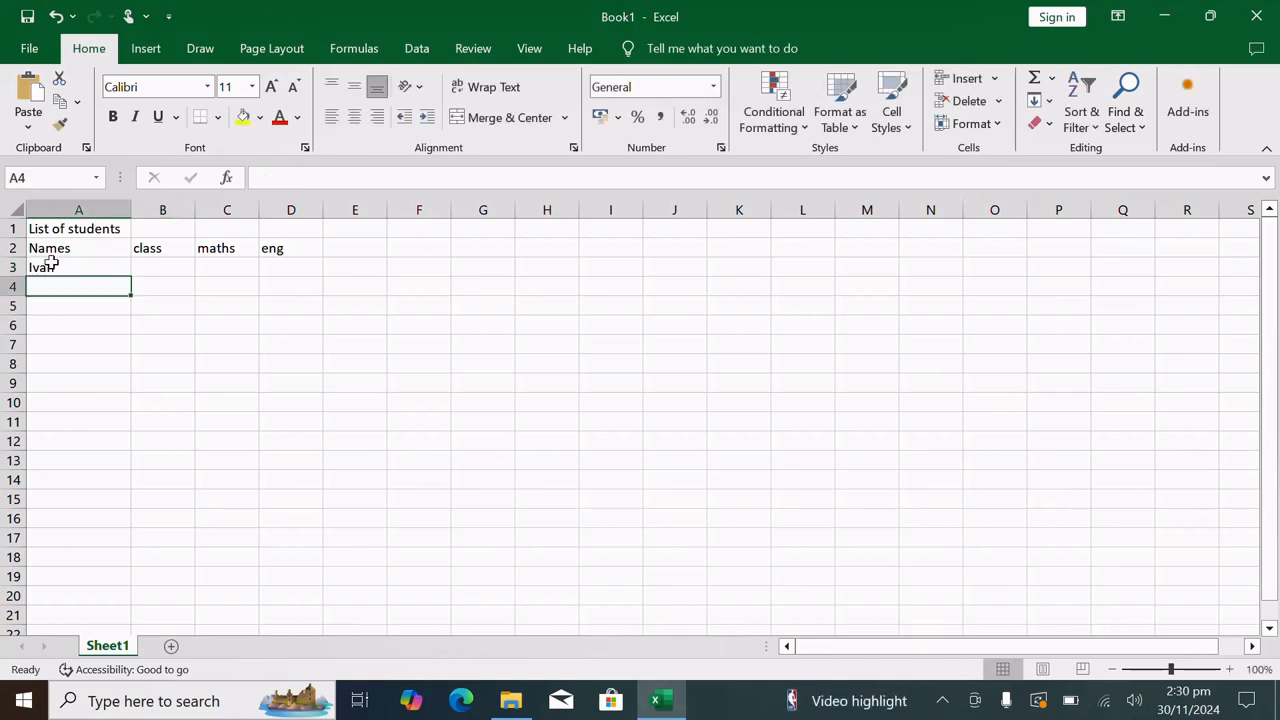
text(Mary)
key(Return)
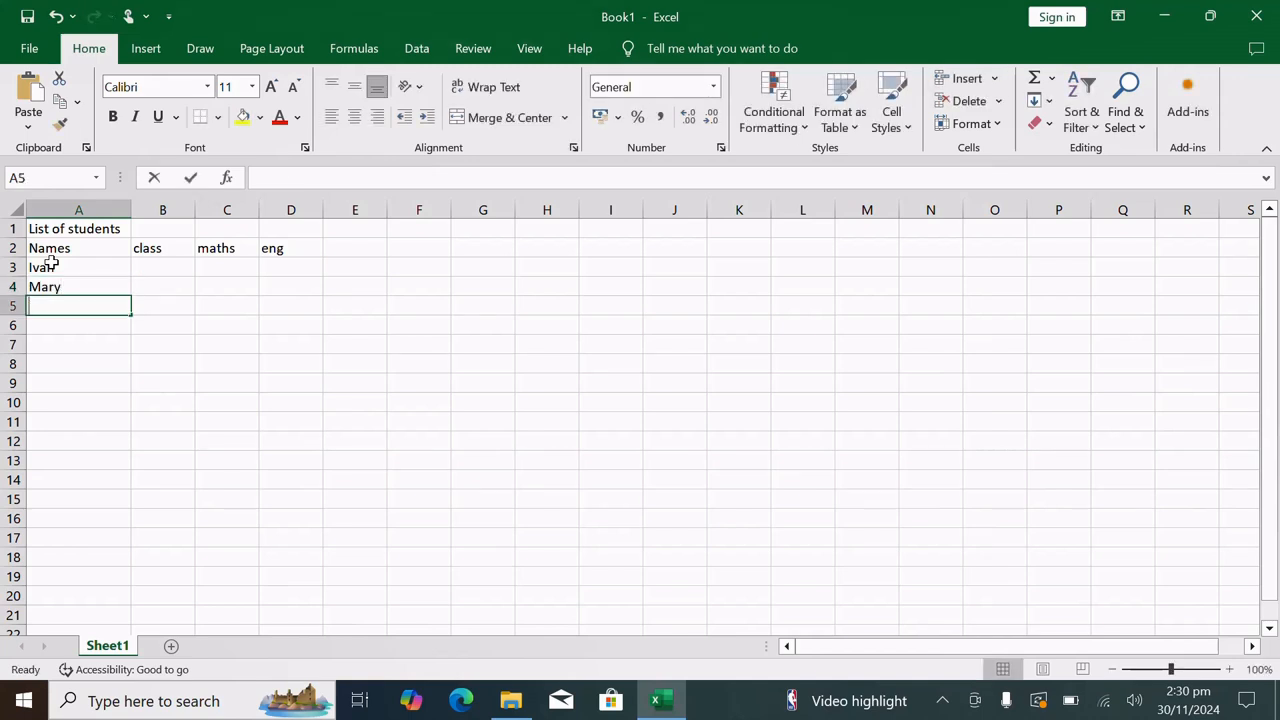
text(john)
key(Return)
text(Franci)
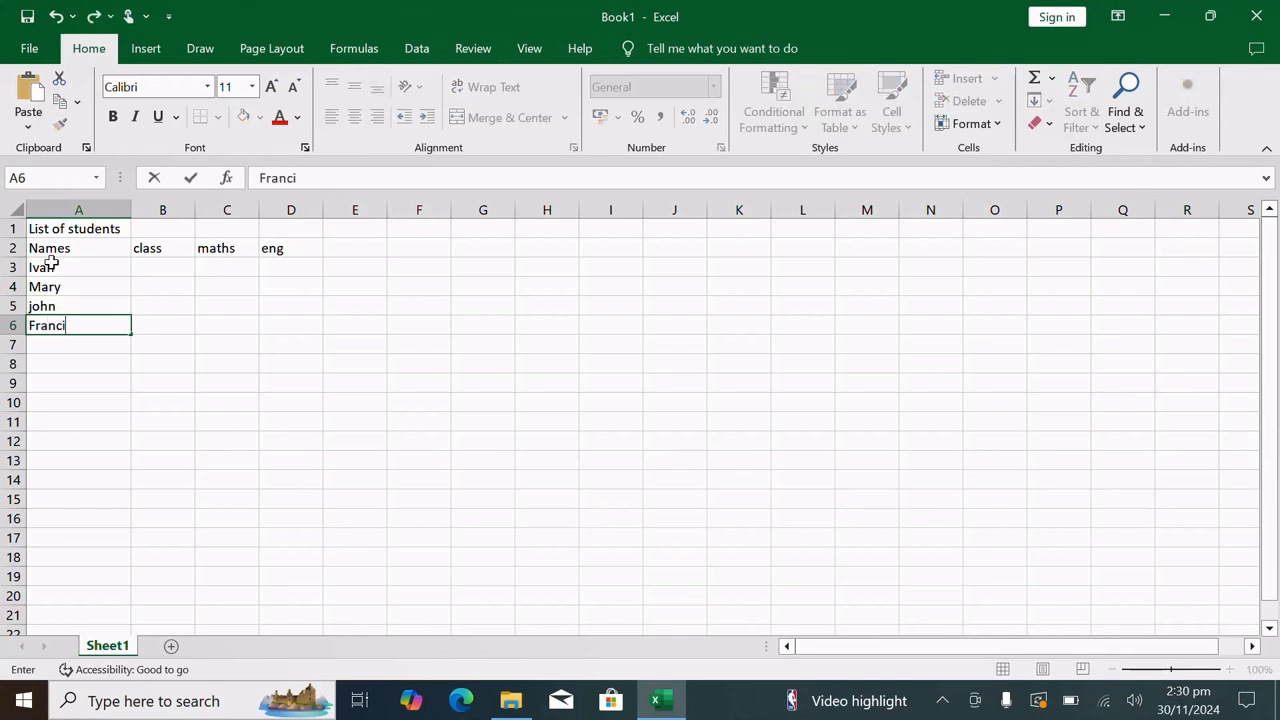
text(s)
key(Tab)
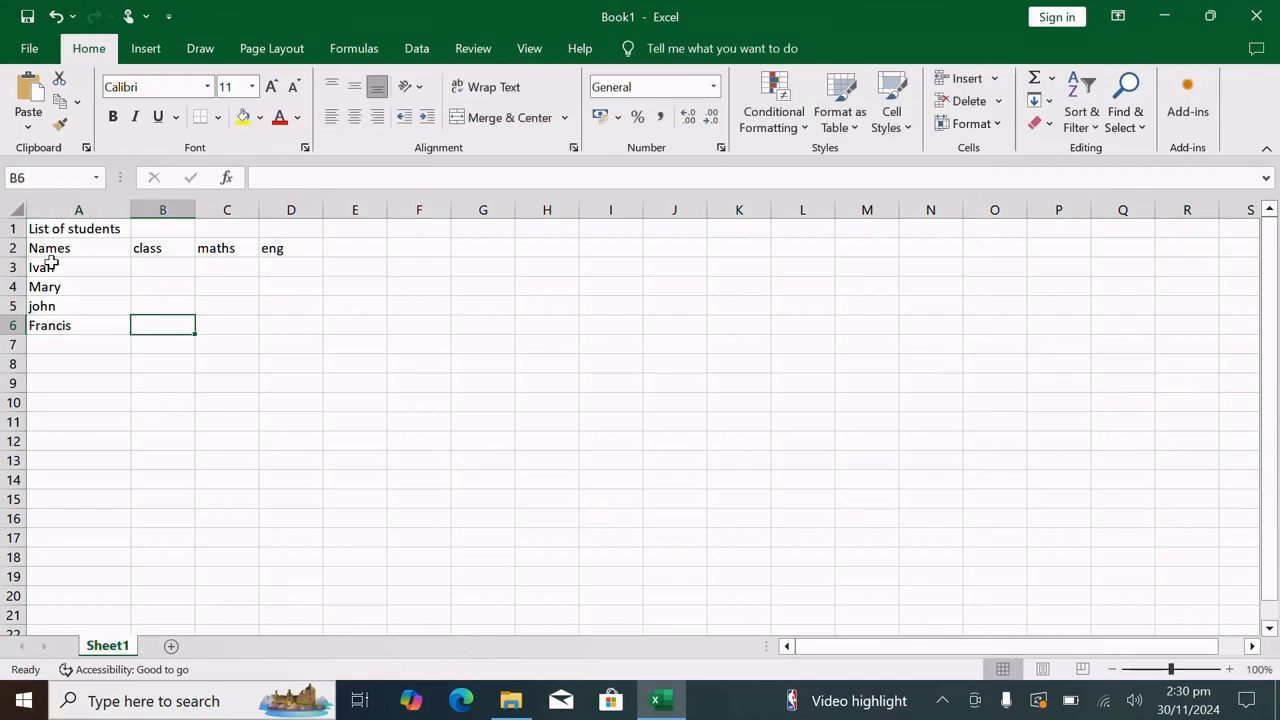
Enter the classes s.1, s.2, s.3 and s.4 for the four students in cells B3 to B6
click(158, 265)
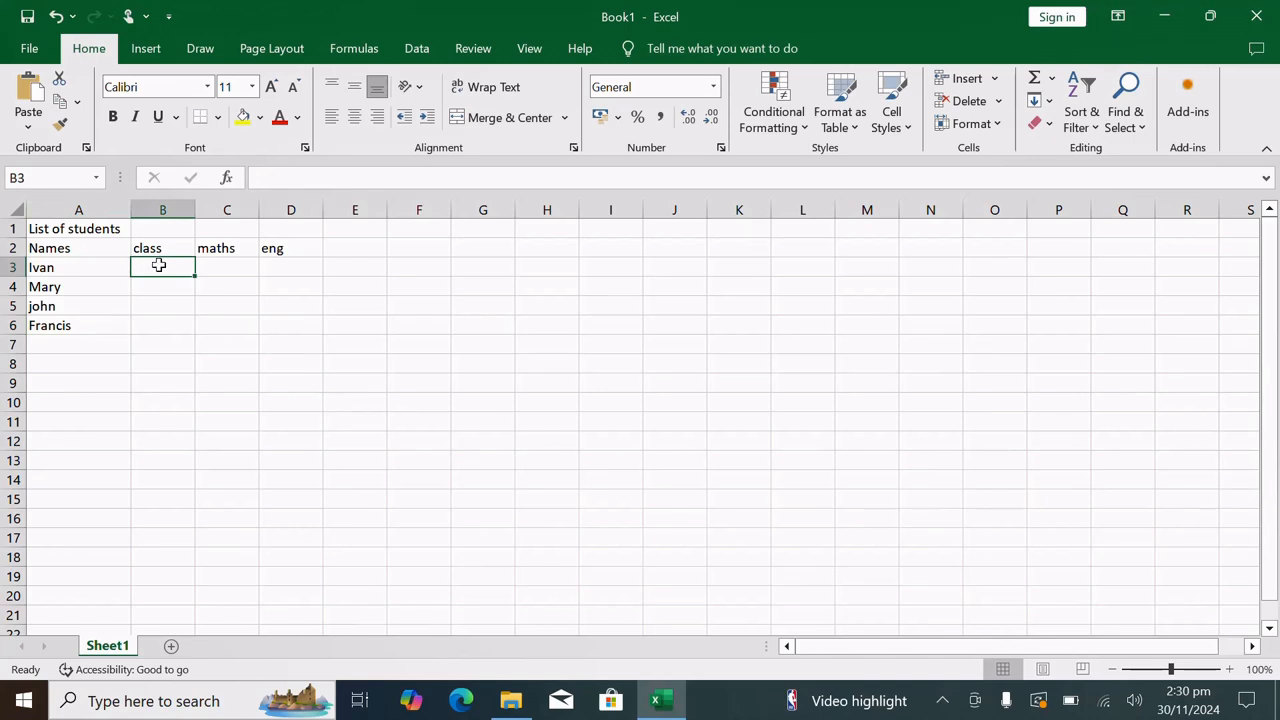
text(s)
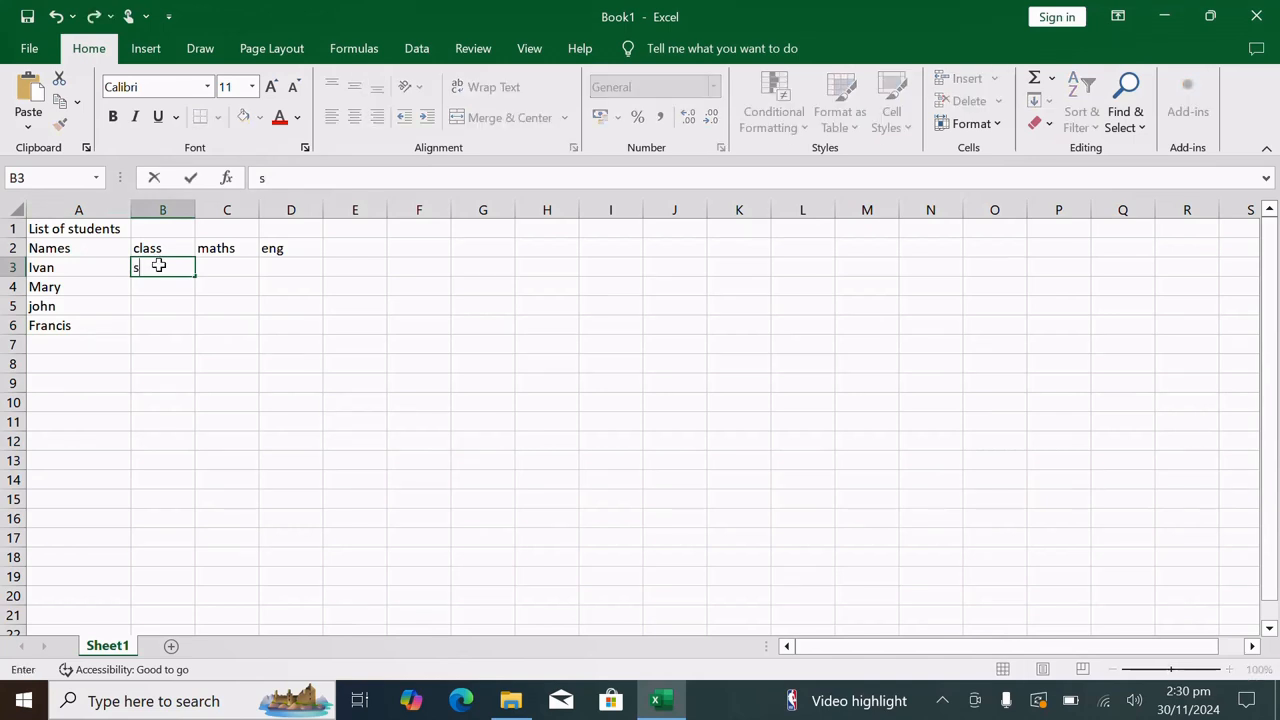
text(.1)
key(Return)
text(s)
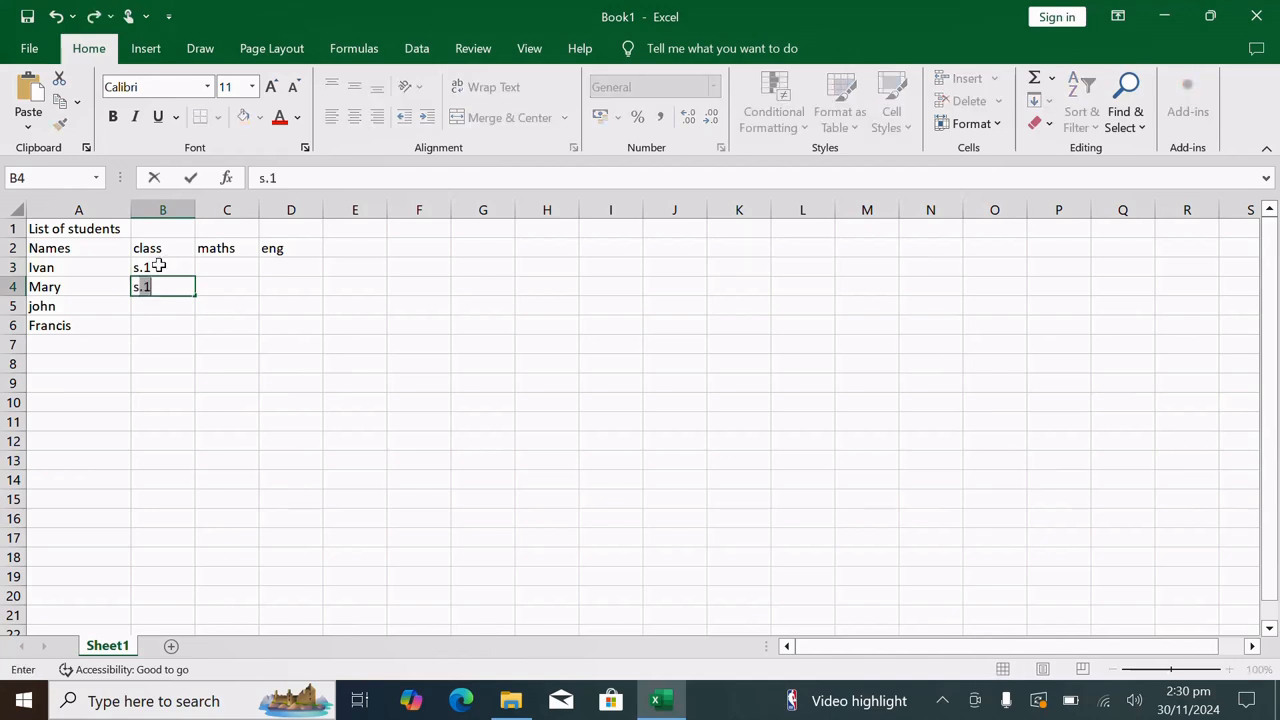
text(.2)
key(Return)
text(s.3)
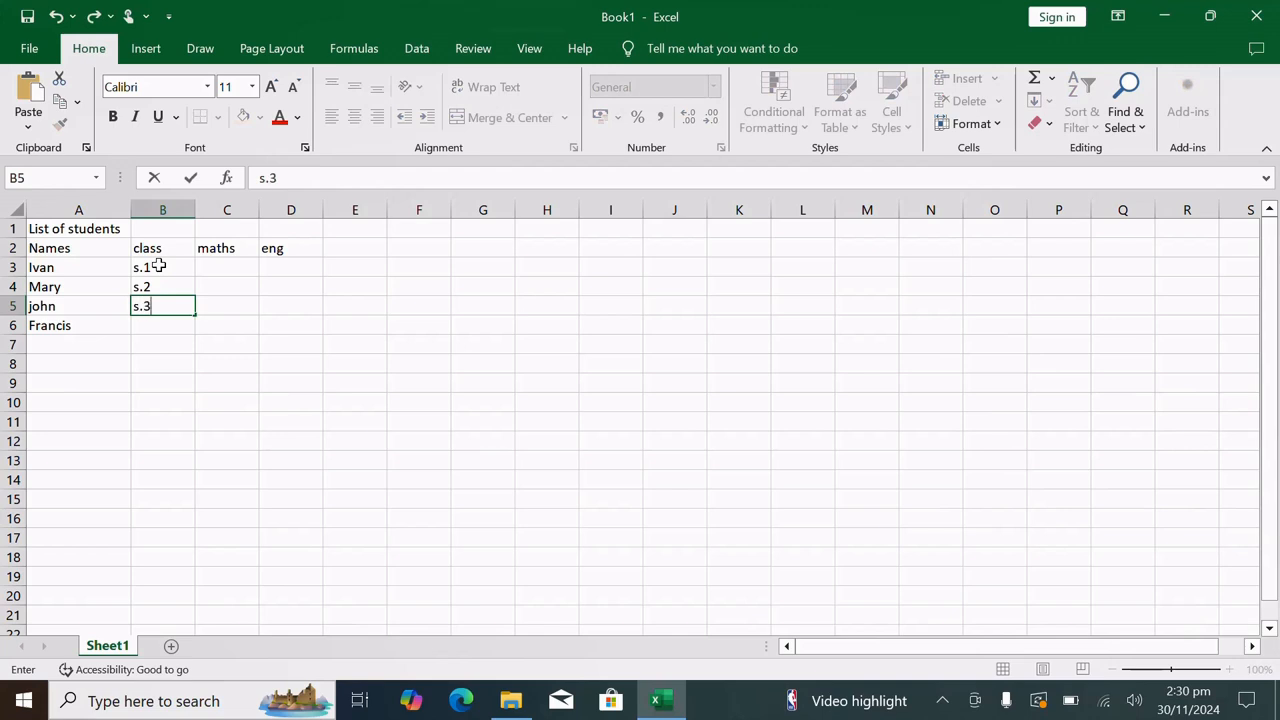
key(Return)
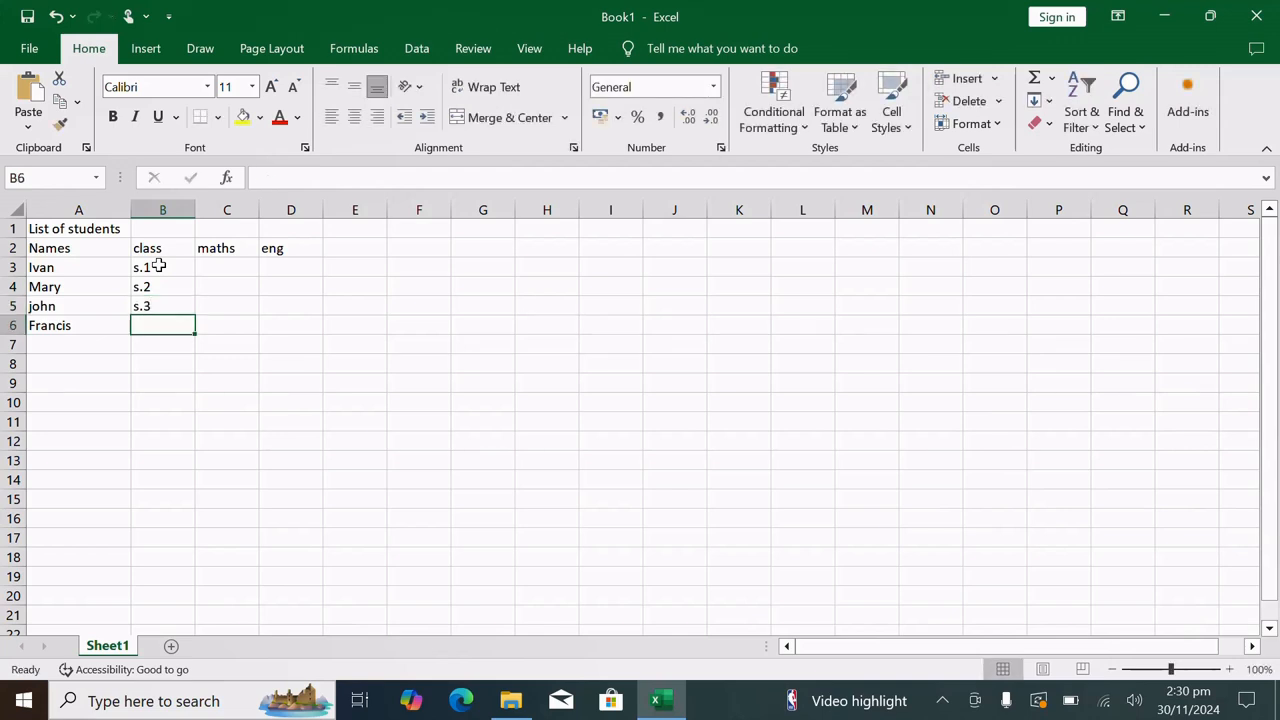
text(s.4)
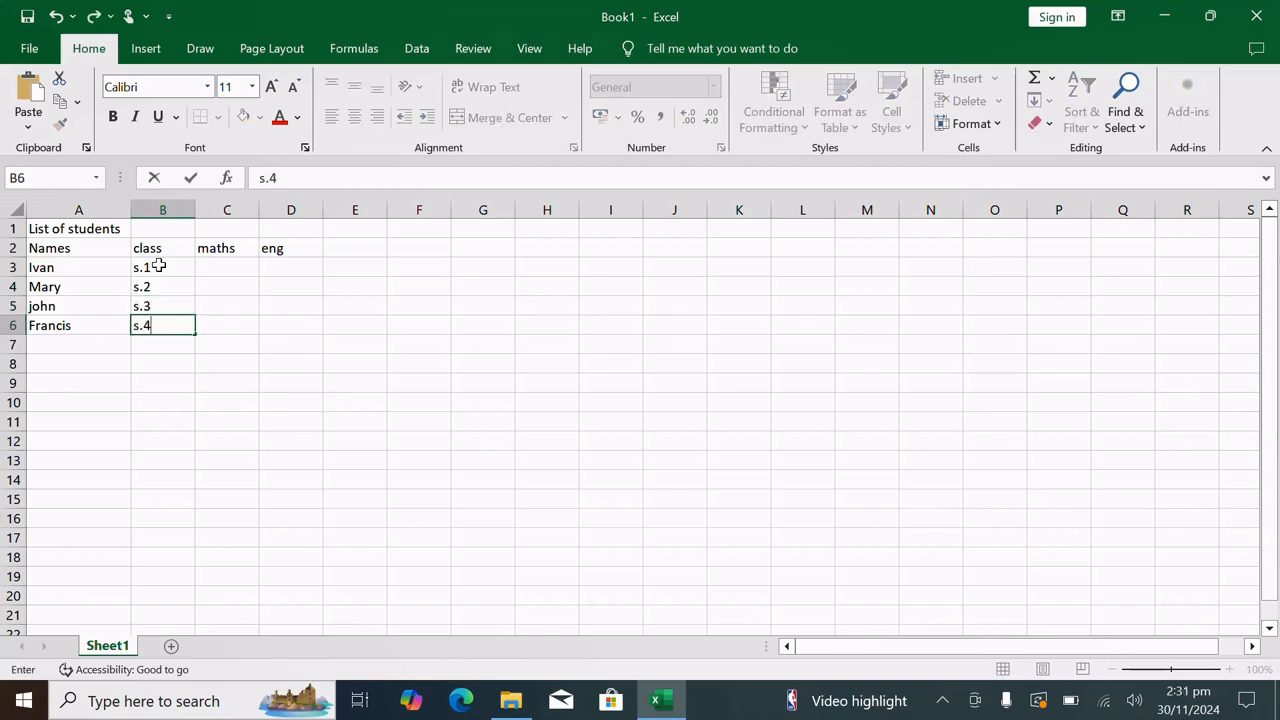
Enter the maths marks 67, 65, 98 and 90 for the four students in cells C3 to C6
click(214, 268)
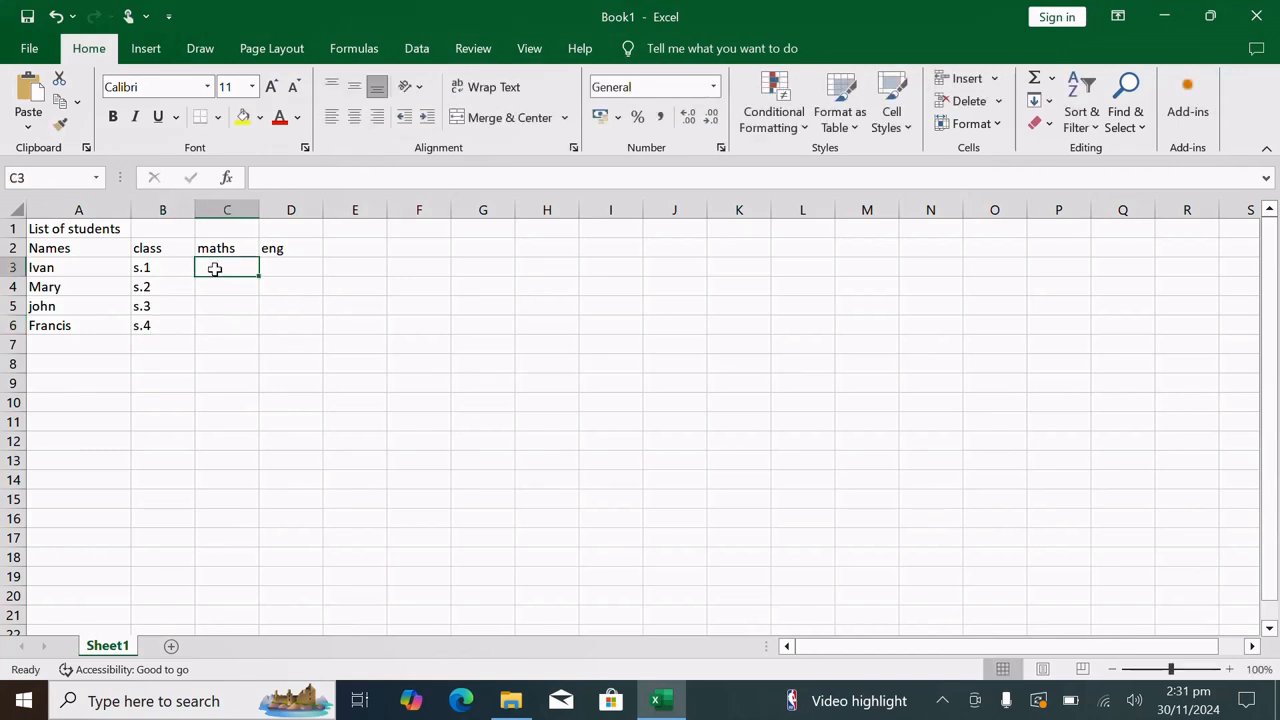
text(67)
key(Return)
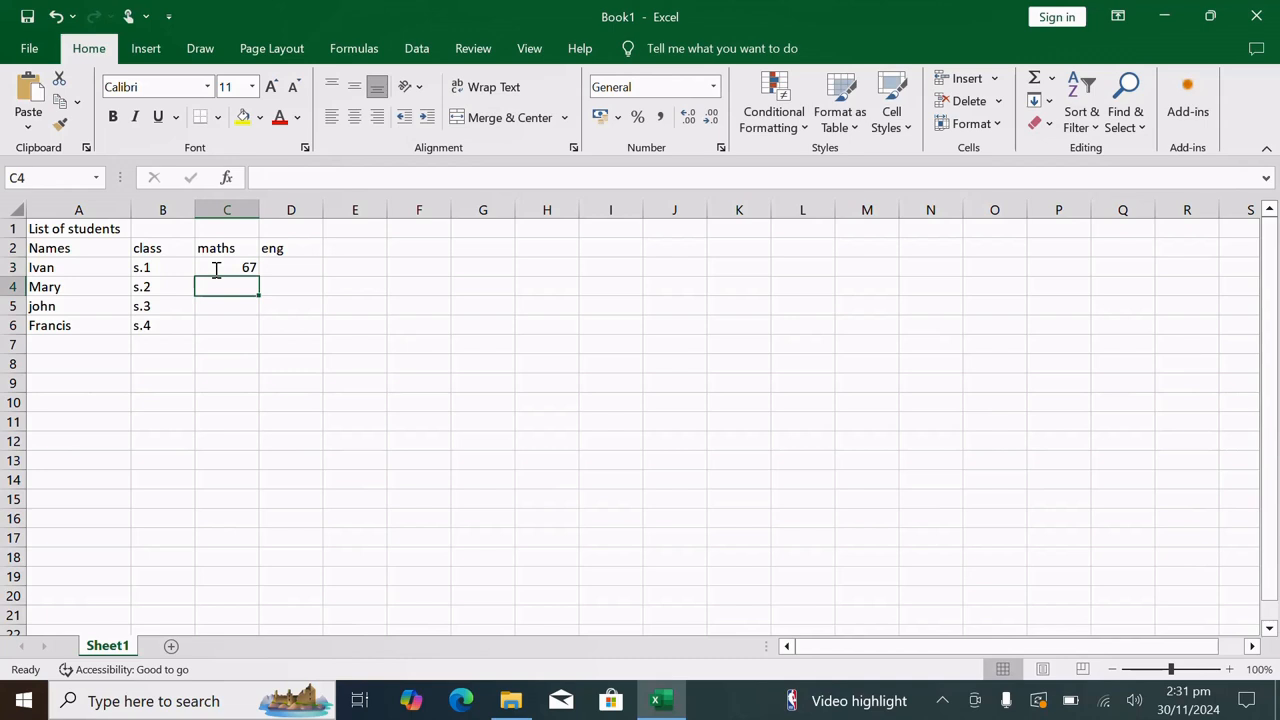
text(65)
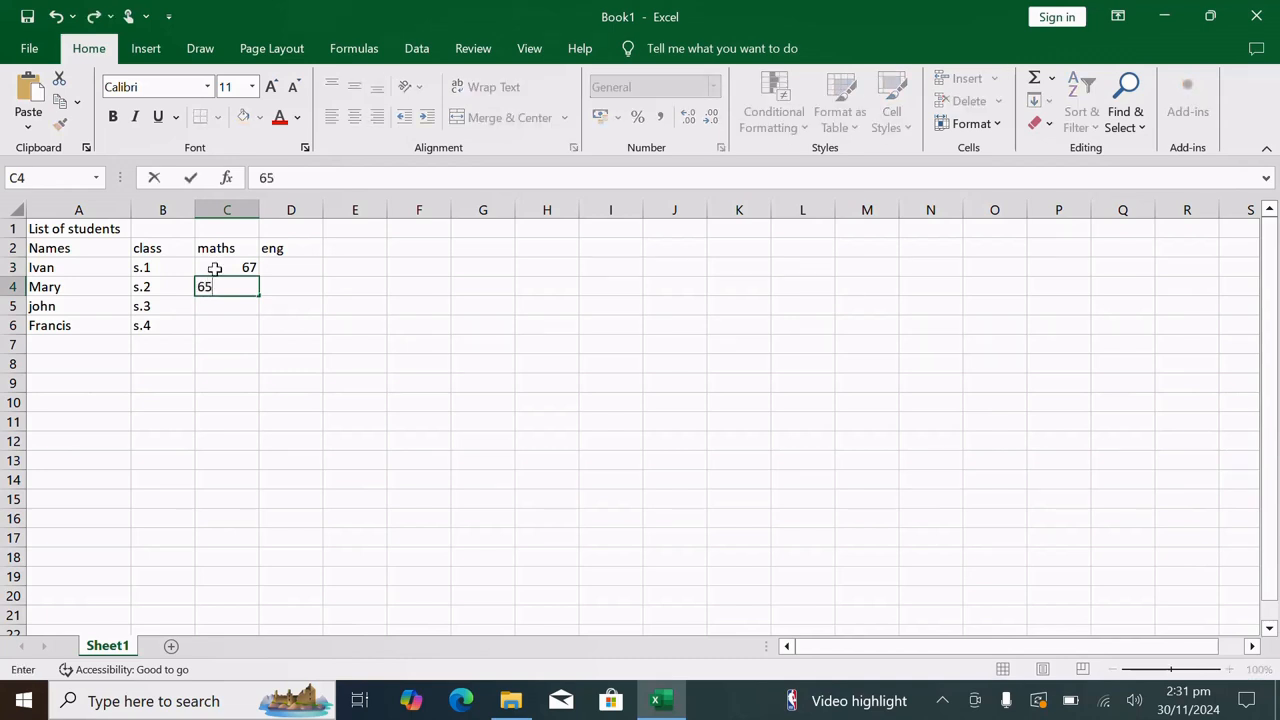
key(Return)
text(98)
key(Return)
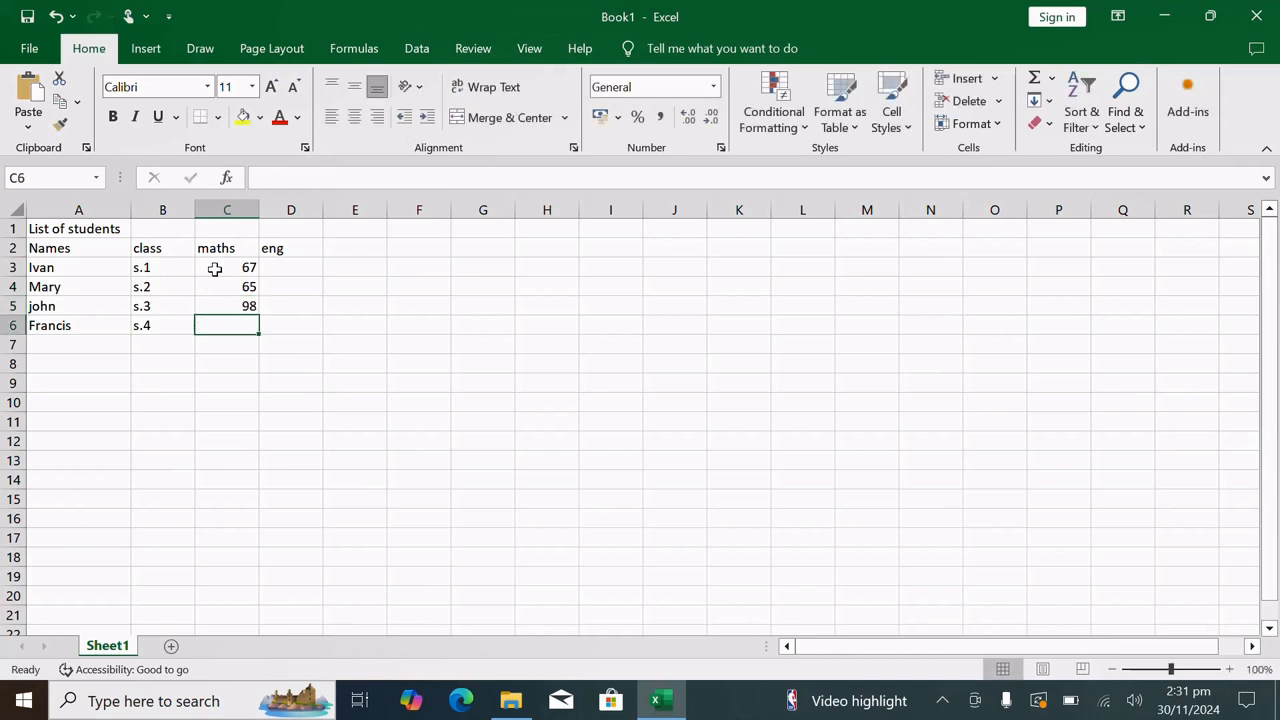
text(90)
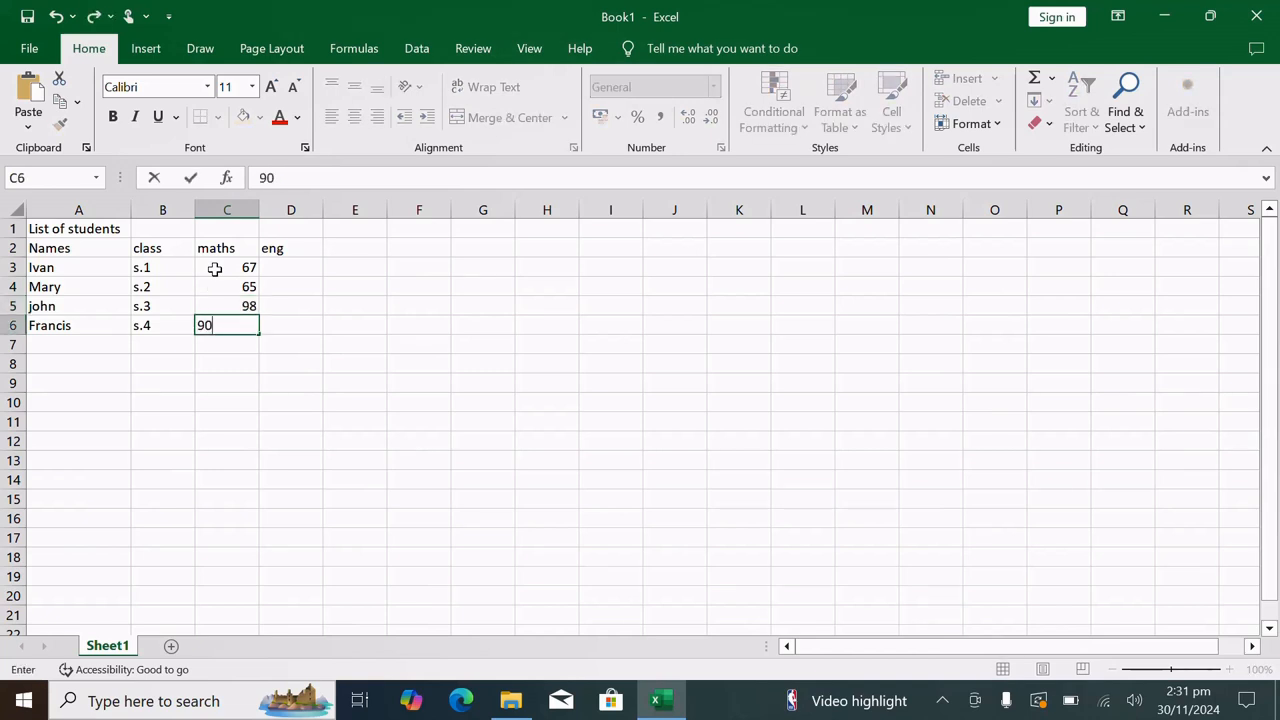
Enter the eng marks 32, 45, 26 and 89 for the four students in cells D3 to D6
click(291, 270)
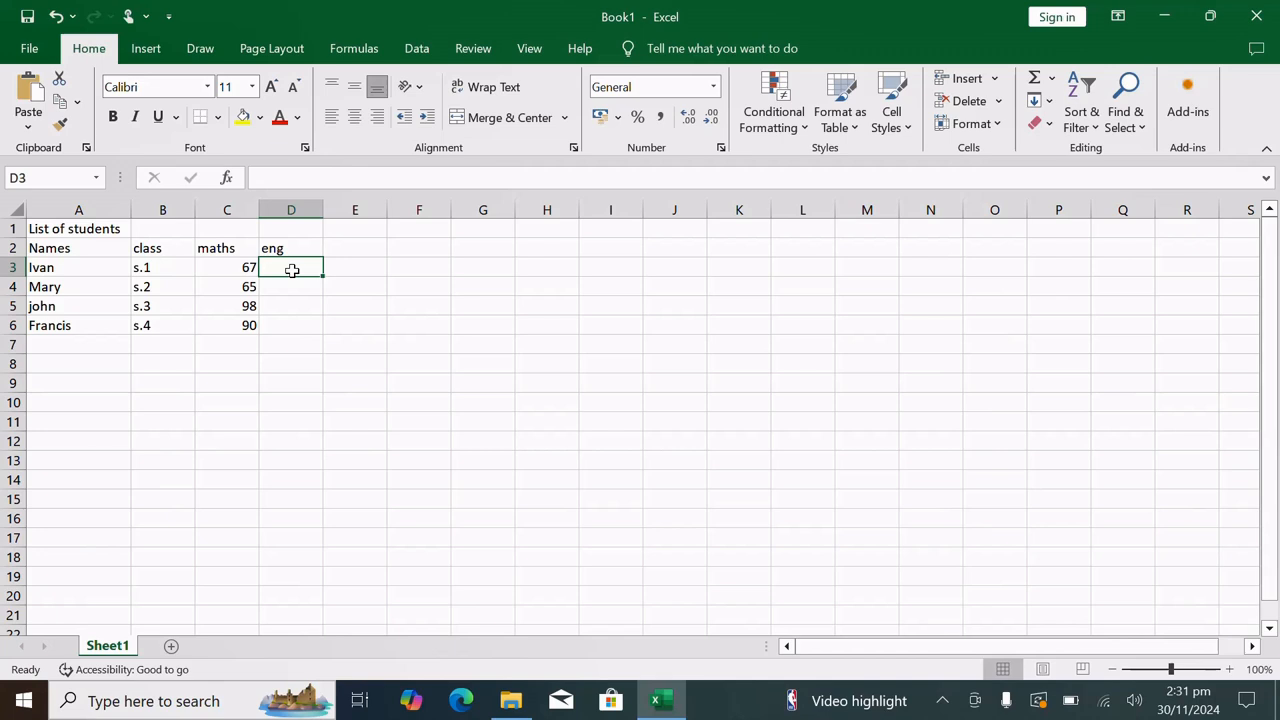
text(32)
key(Return)
text(45)
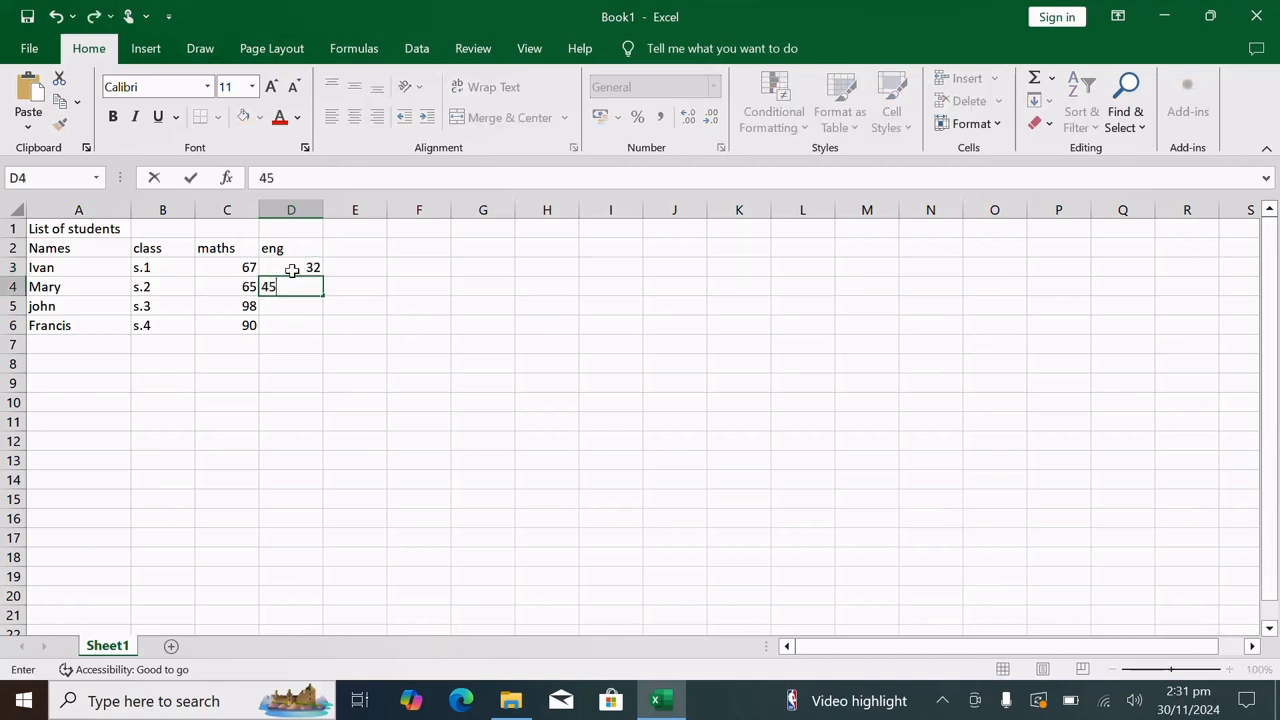
key(Return)
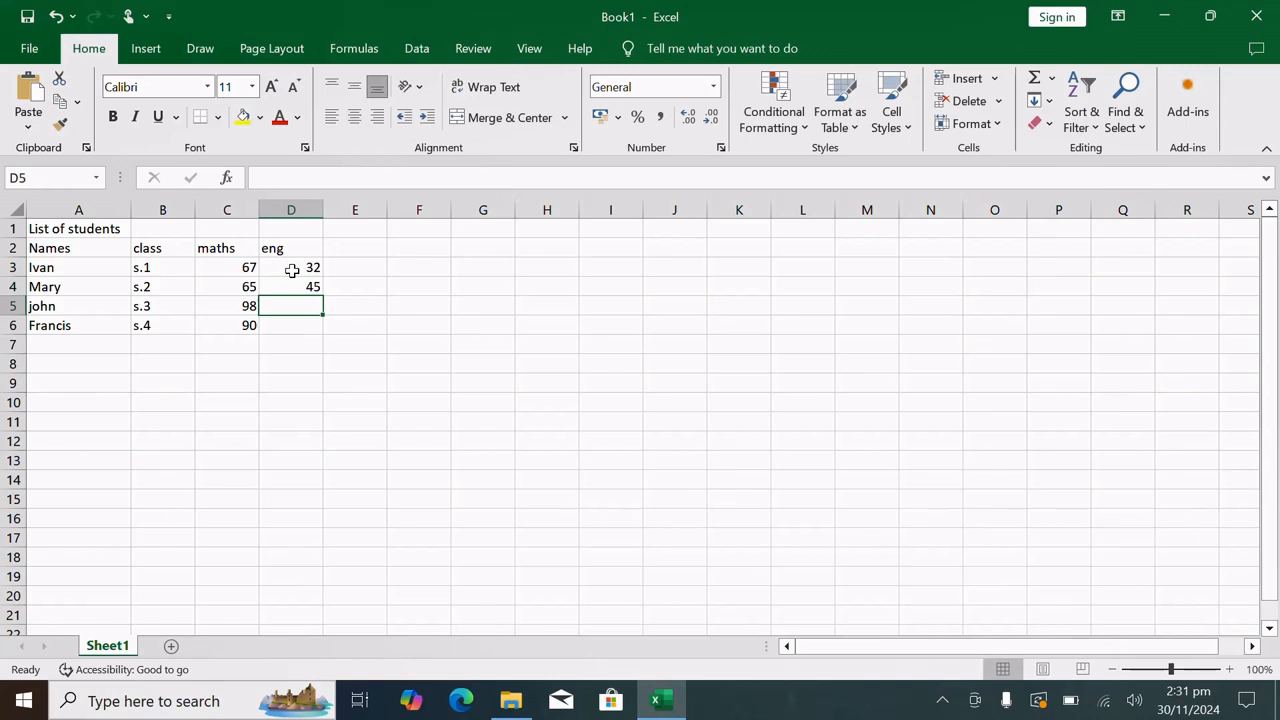
text(26)
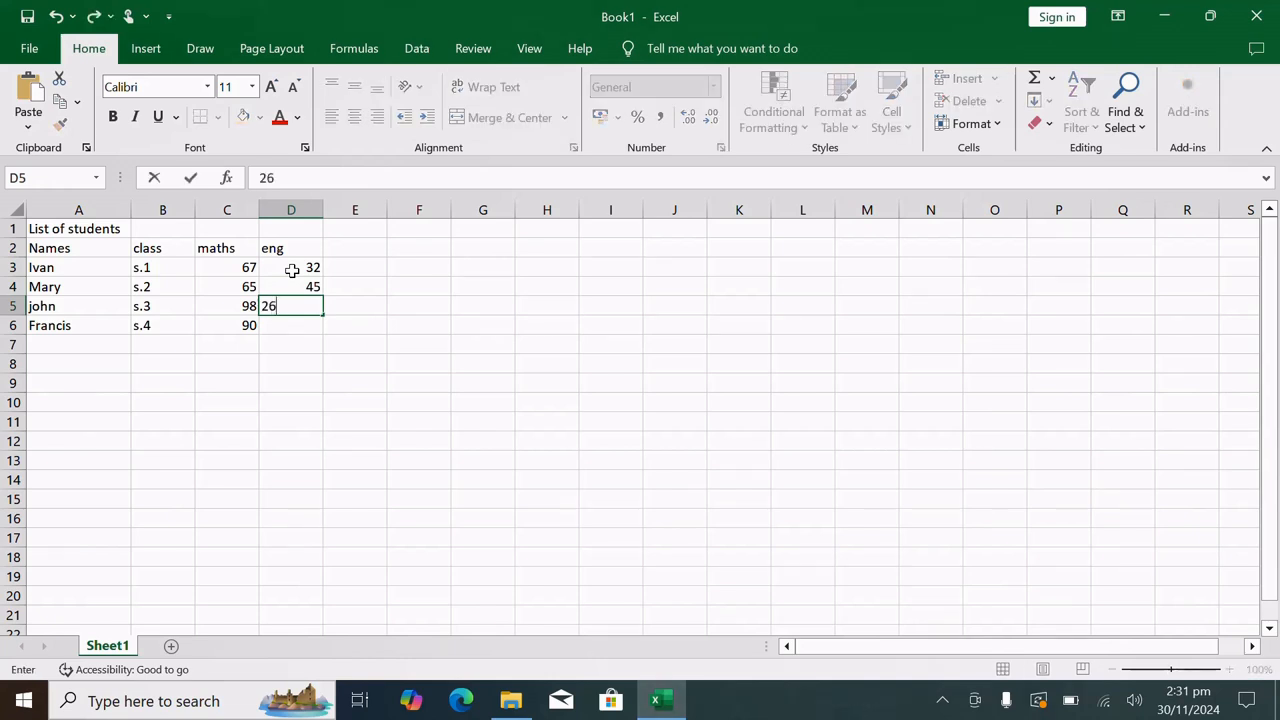
key(Return)
text(89)
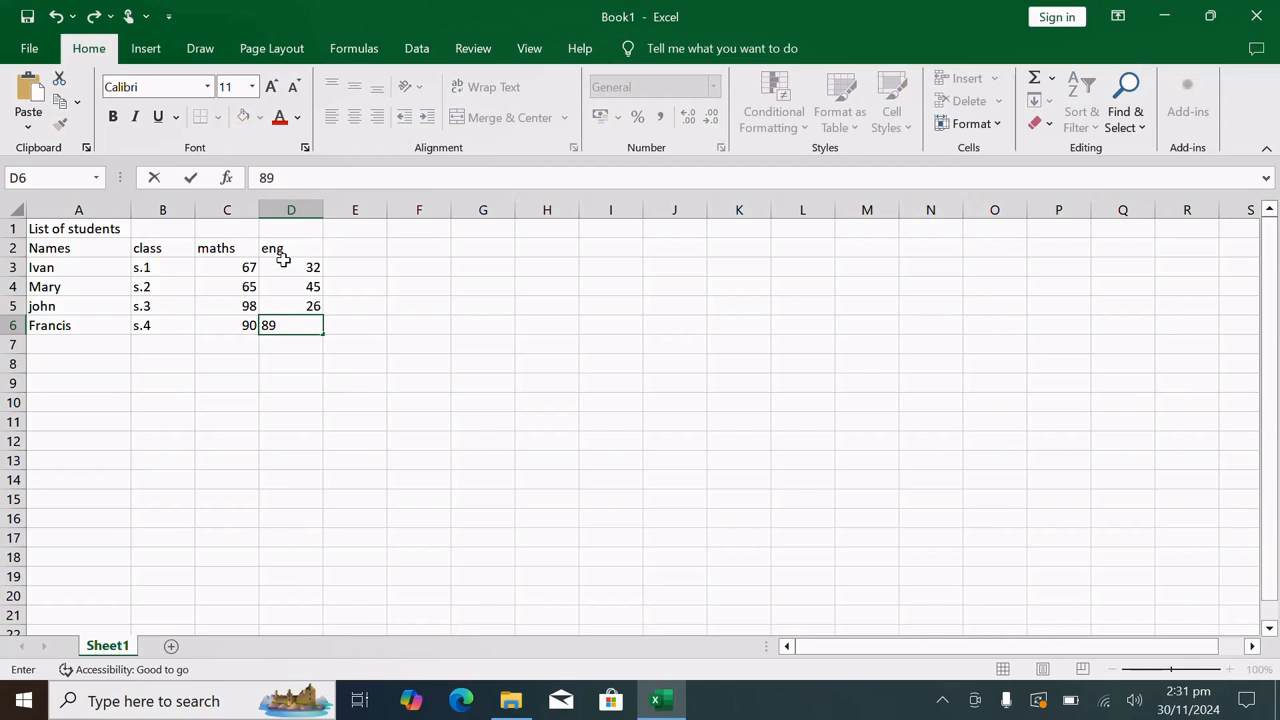
click(394, 341)
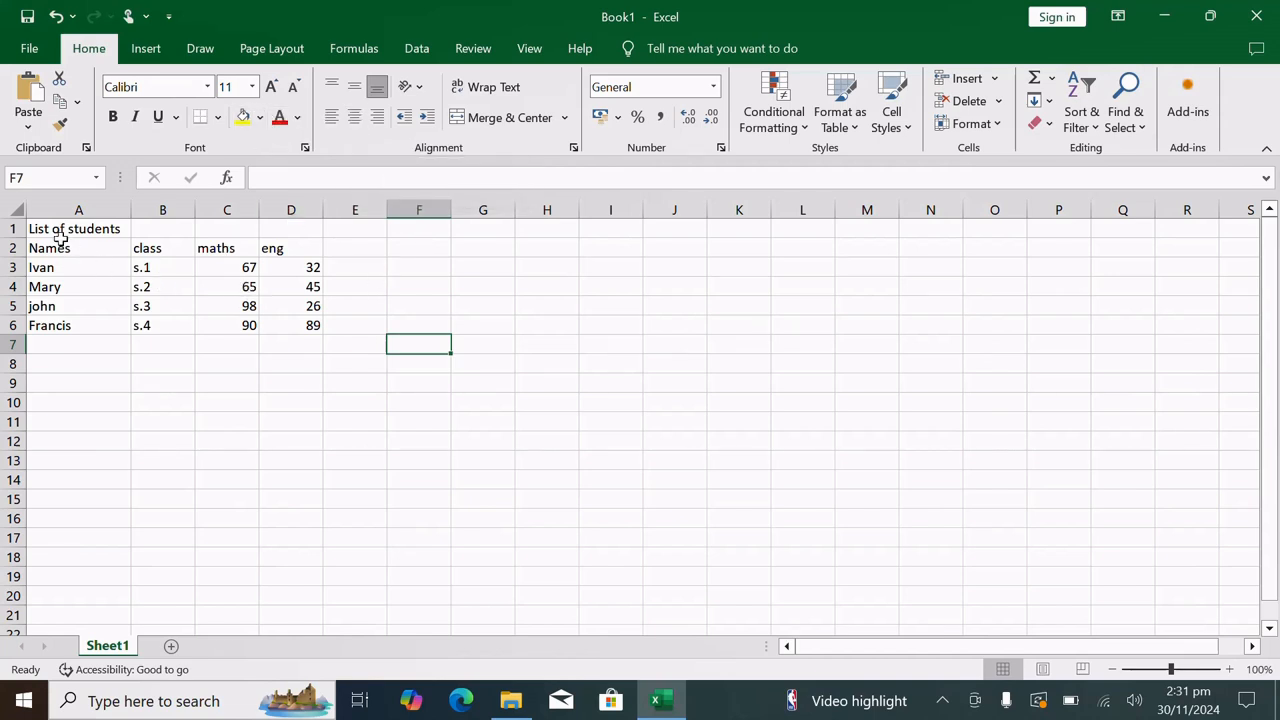
Make the title text "List of students" in cell A1 bold
double_click(114, 228)
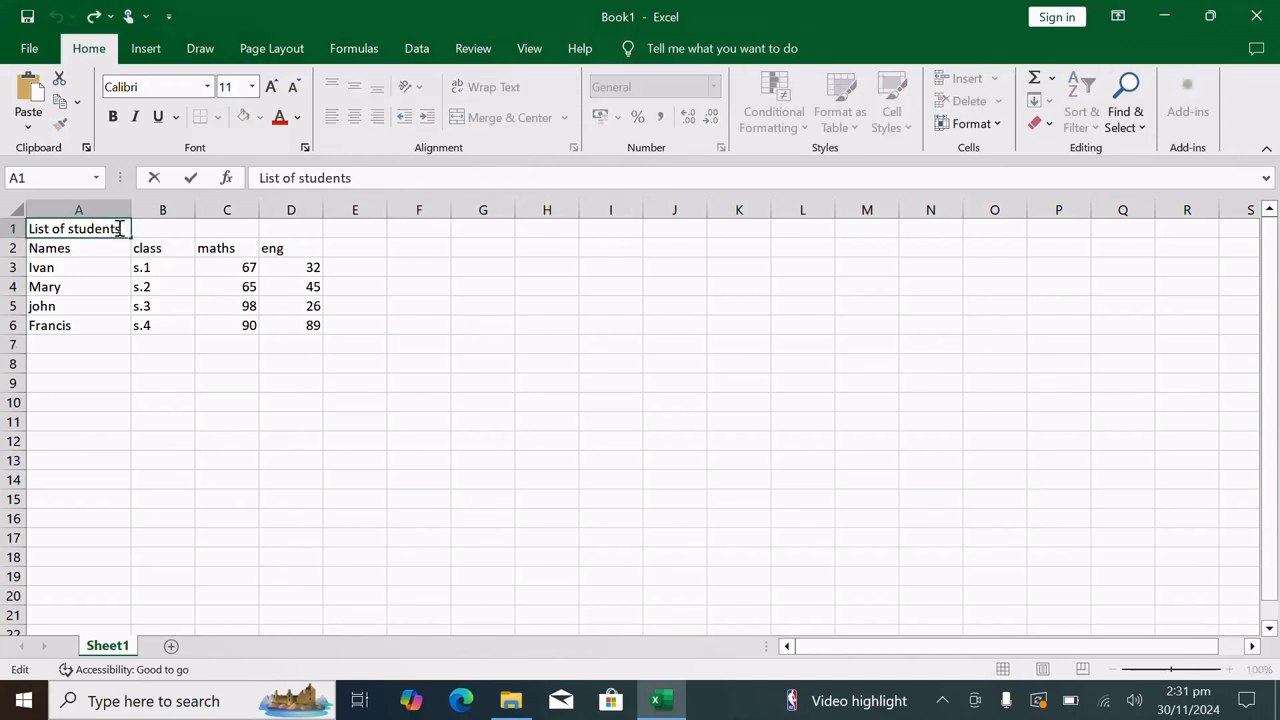
drag(120, 228, 27, 229)
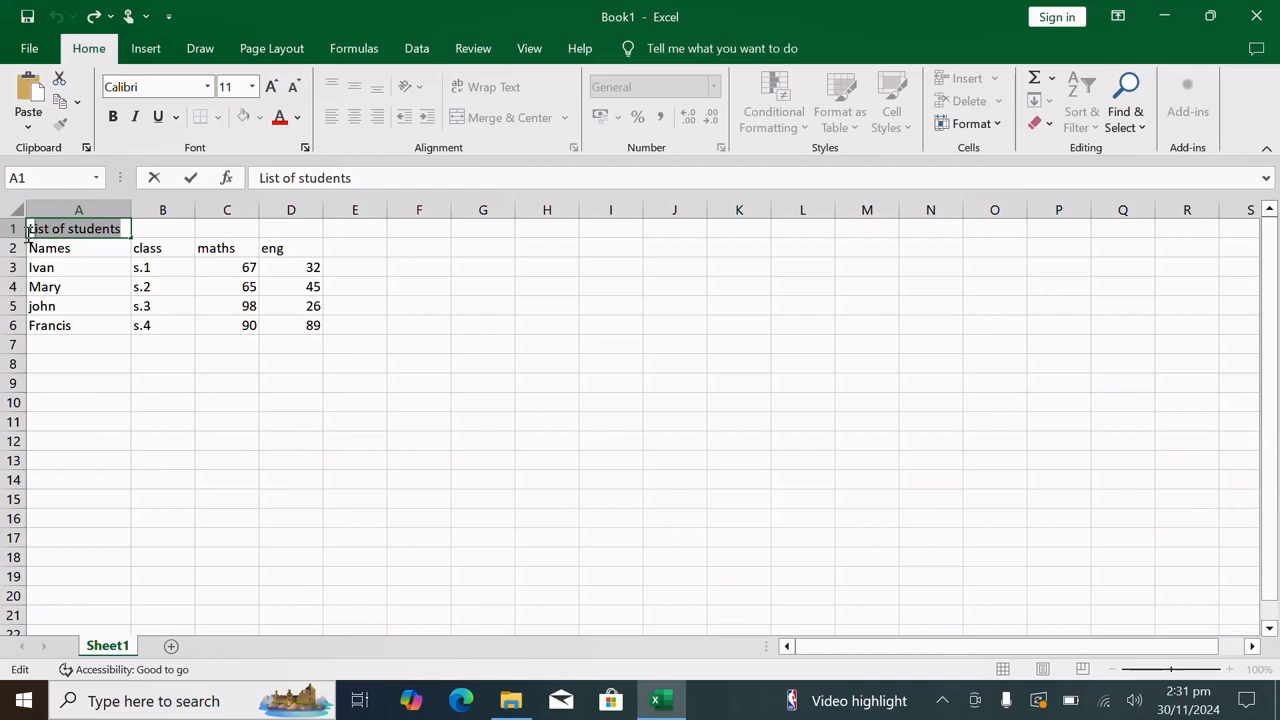
click(39, 203)
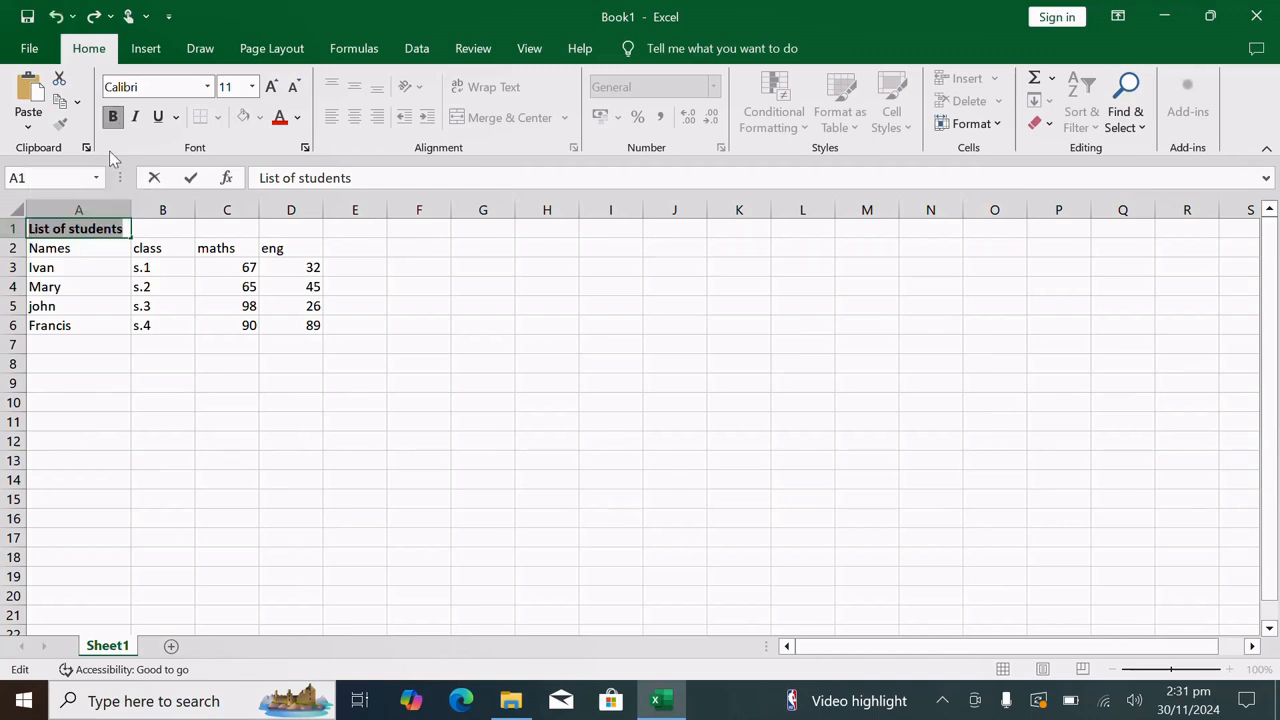
click(149, 434)
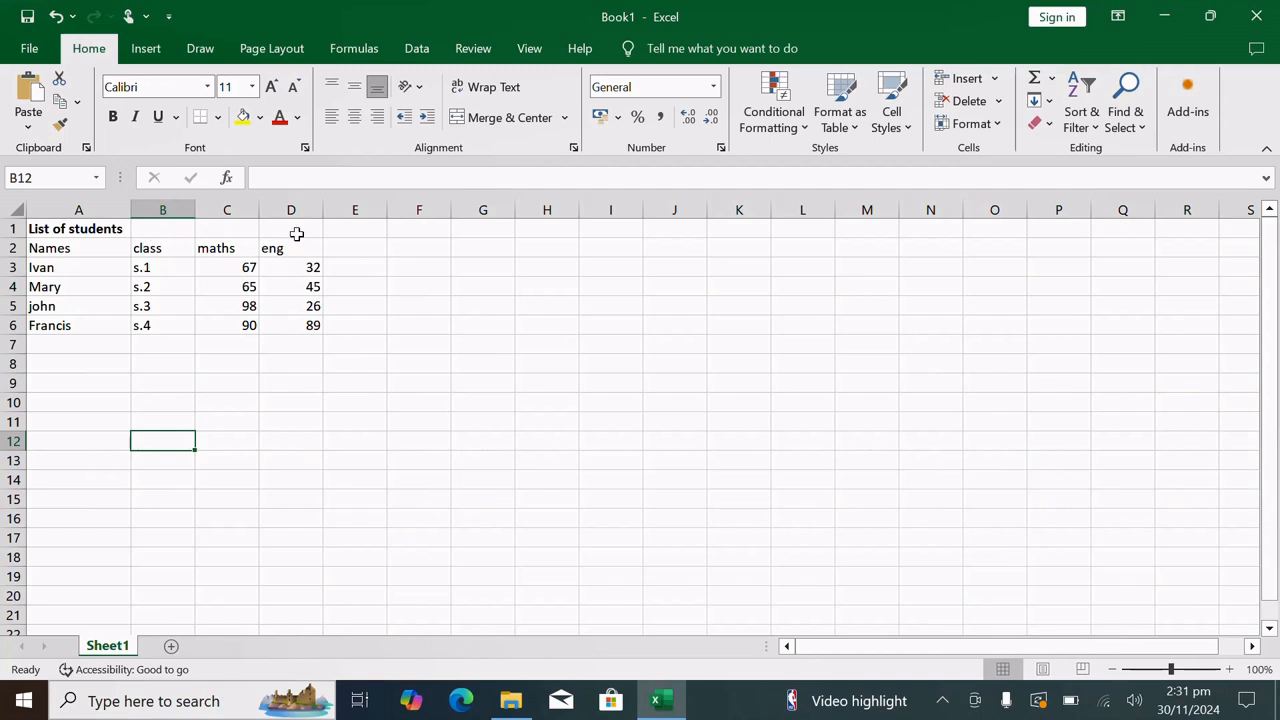
Merge and center the title across cells A1 to D1 above the table
drag(284, 229, 172, 236)
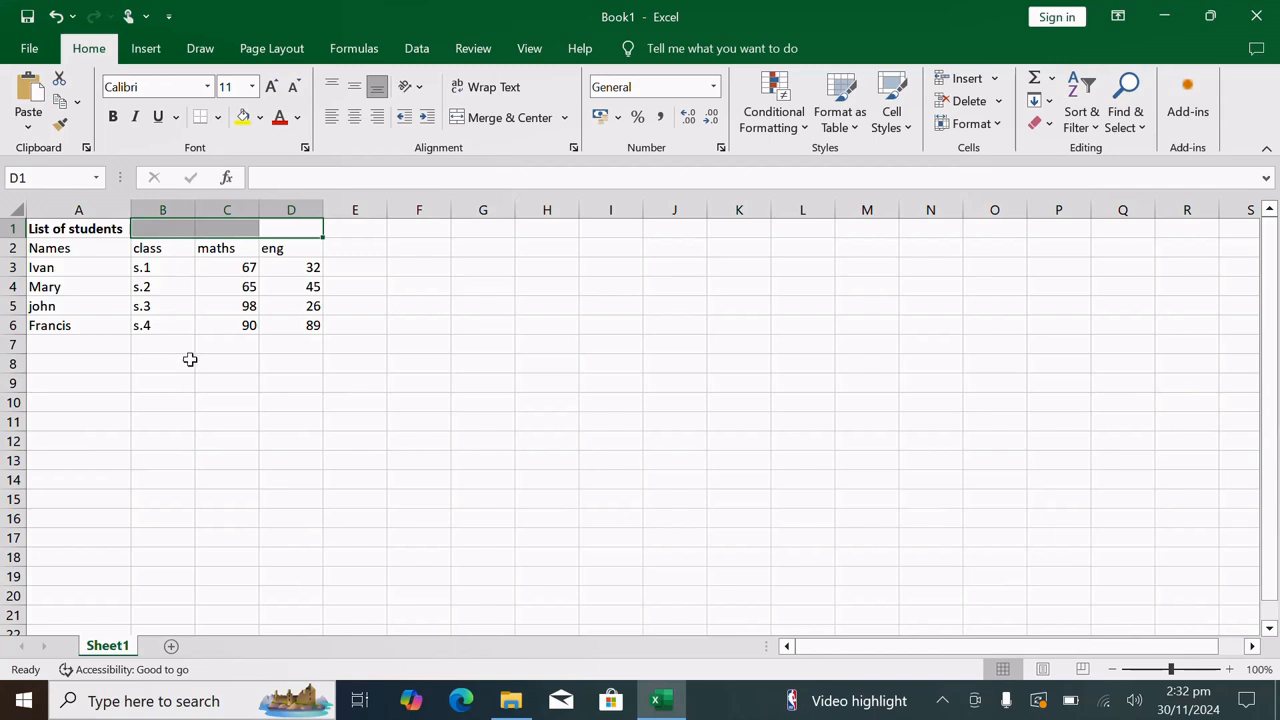
drag(100, 229, 297, 230)
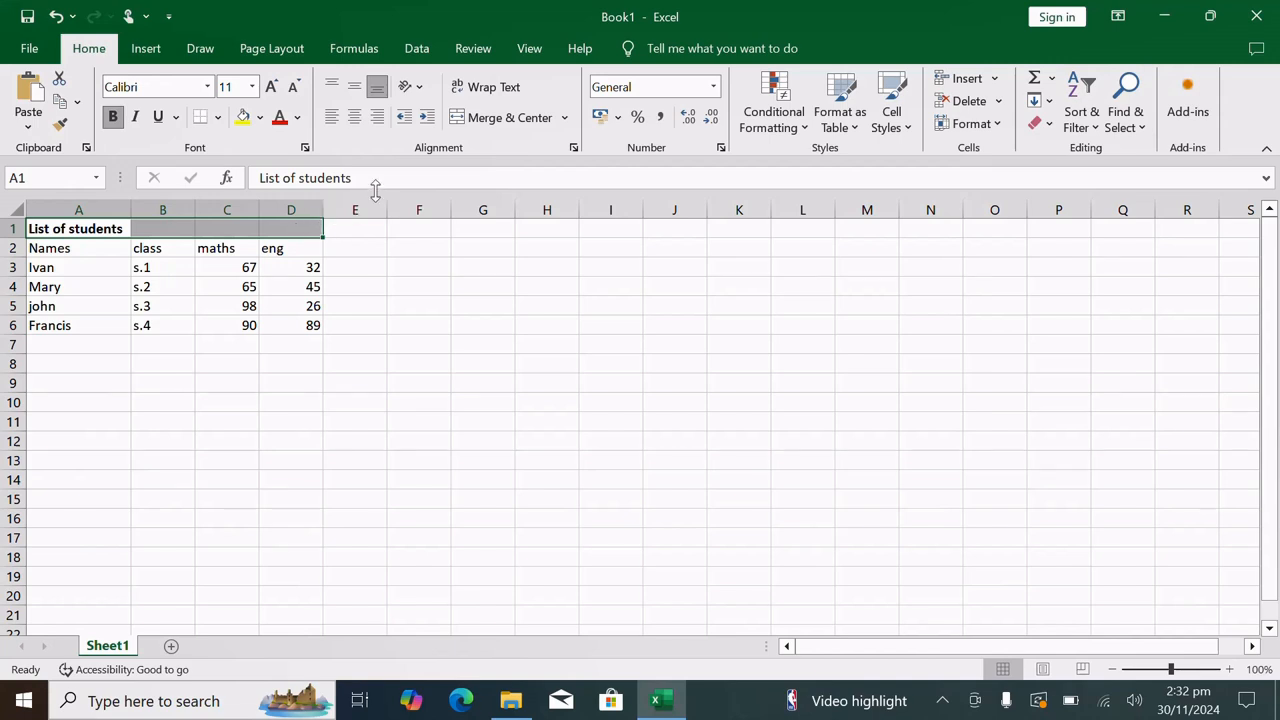
click(478, 118)
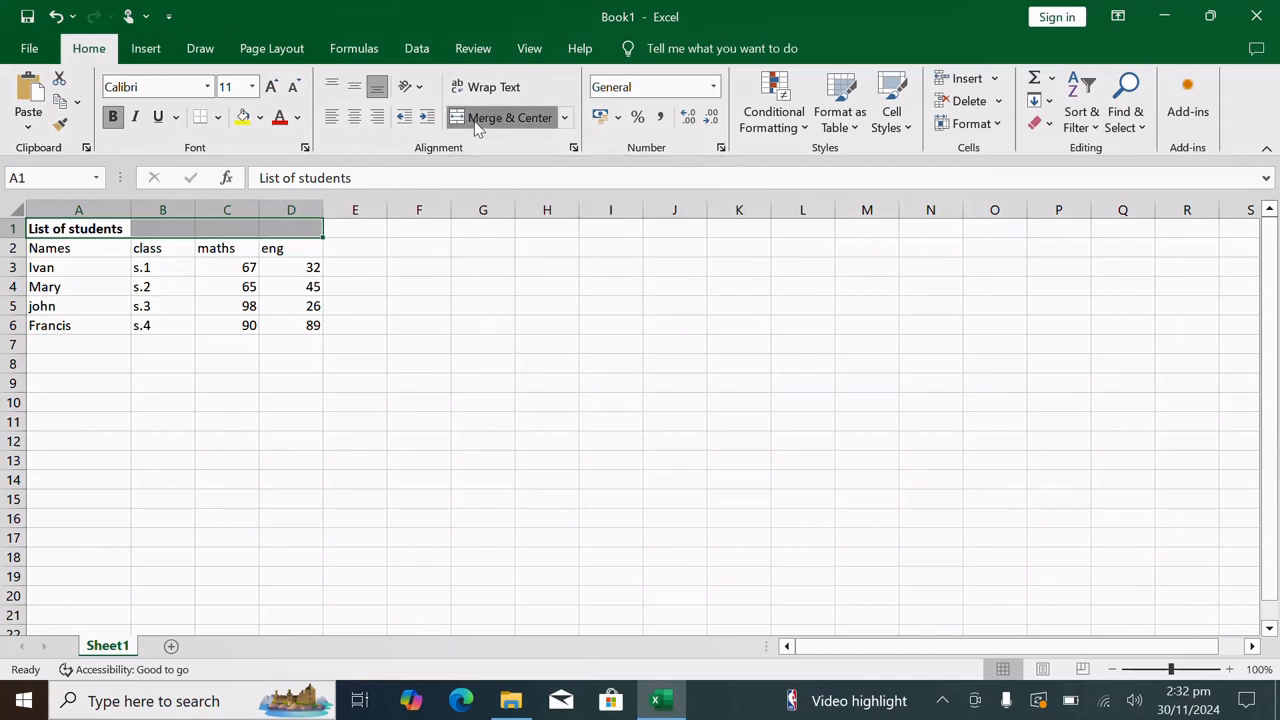
click(460, 284)
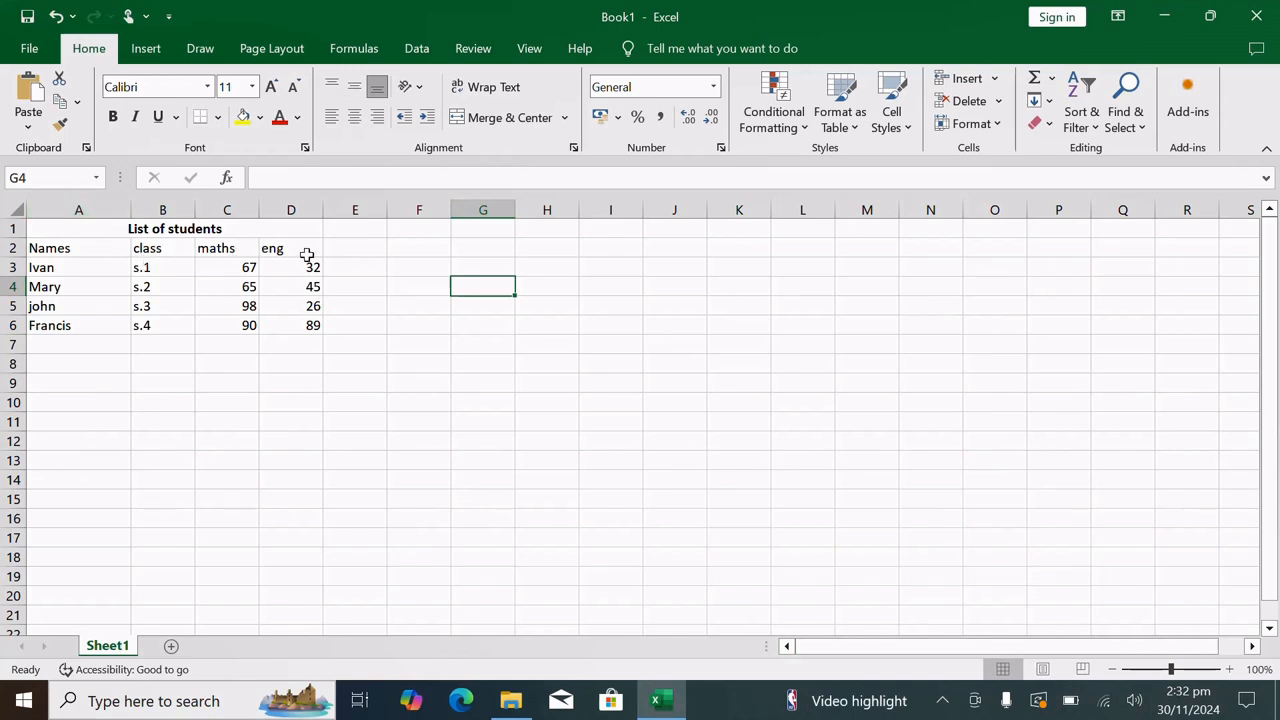
Make the column headings in cells A2 to D2 bold
click(268, 251)
drag(268, 251, 106, 253)
click(114, 117)
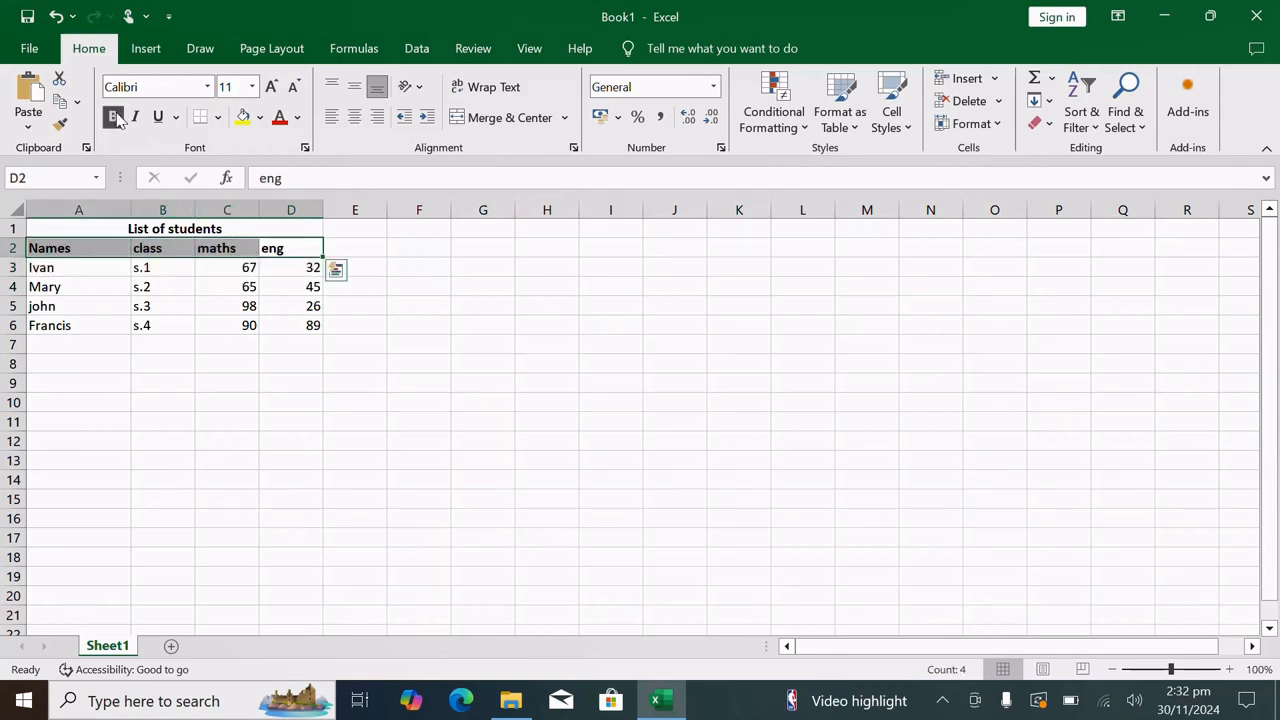
click(386, 345)
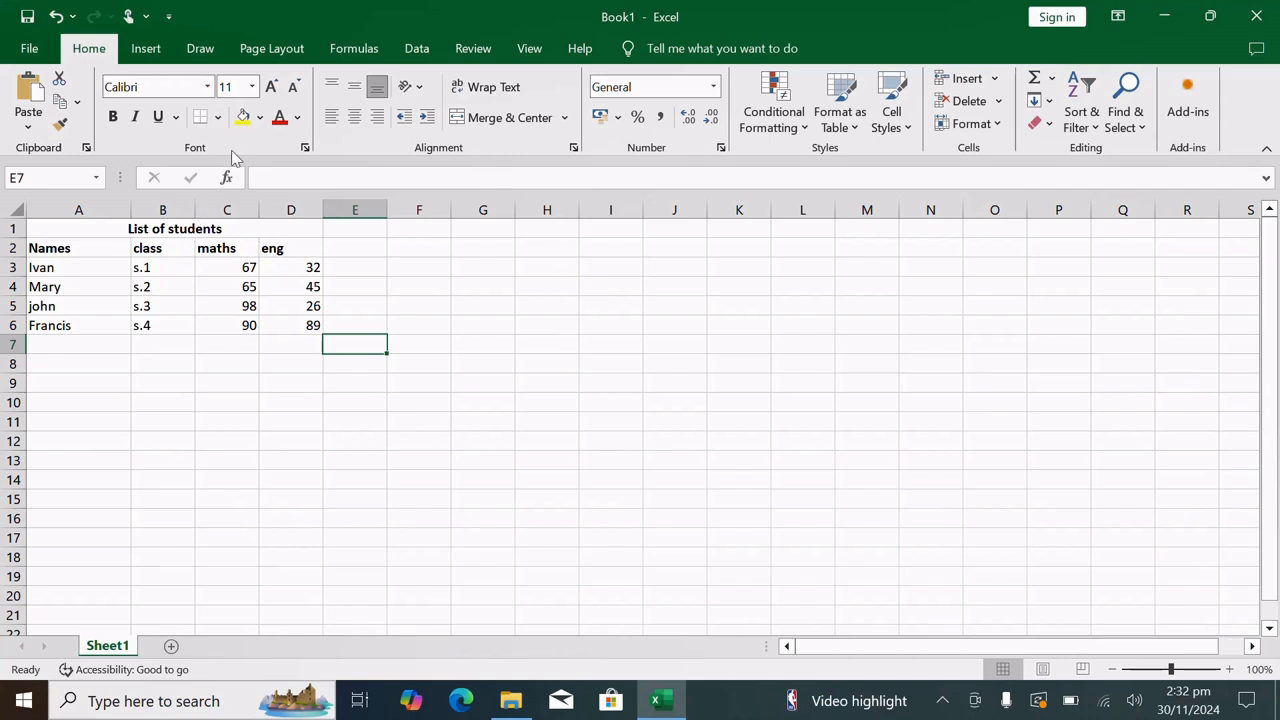
Apply All Borders to the whole student table, from the title row down to the last mark in D6
click(312, 327)
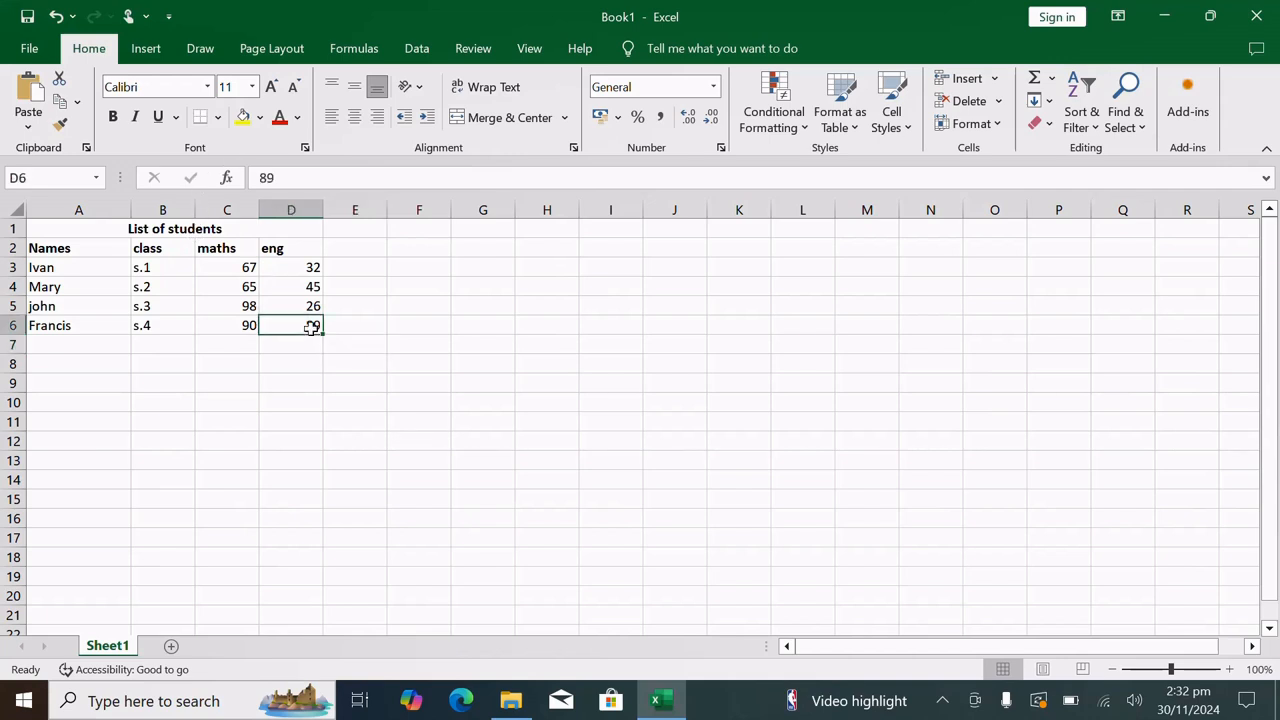
drag(308, 324, 122, 222)
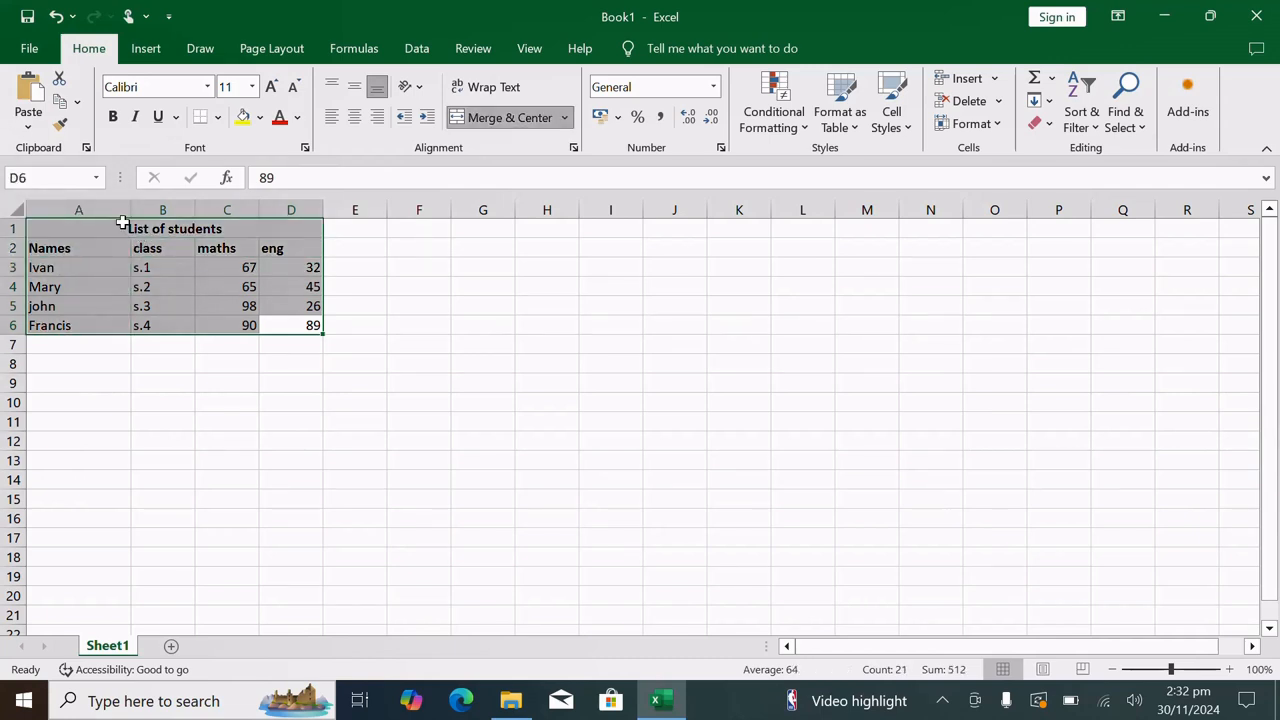
click(218, 118)
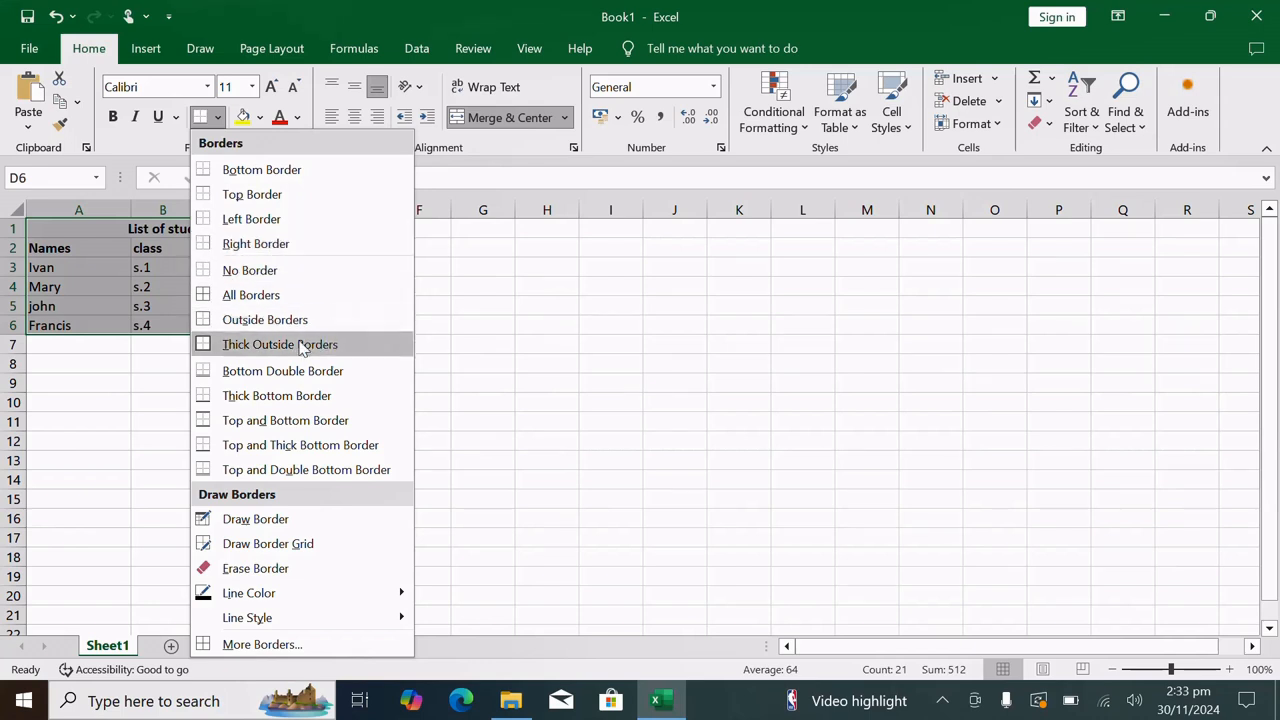
click(257, 305)
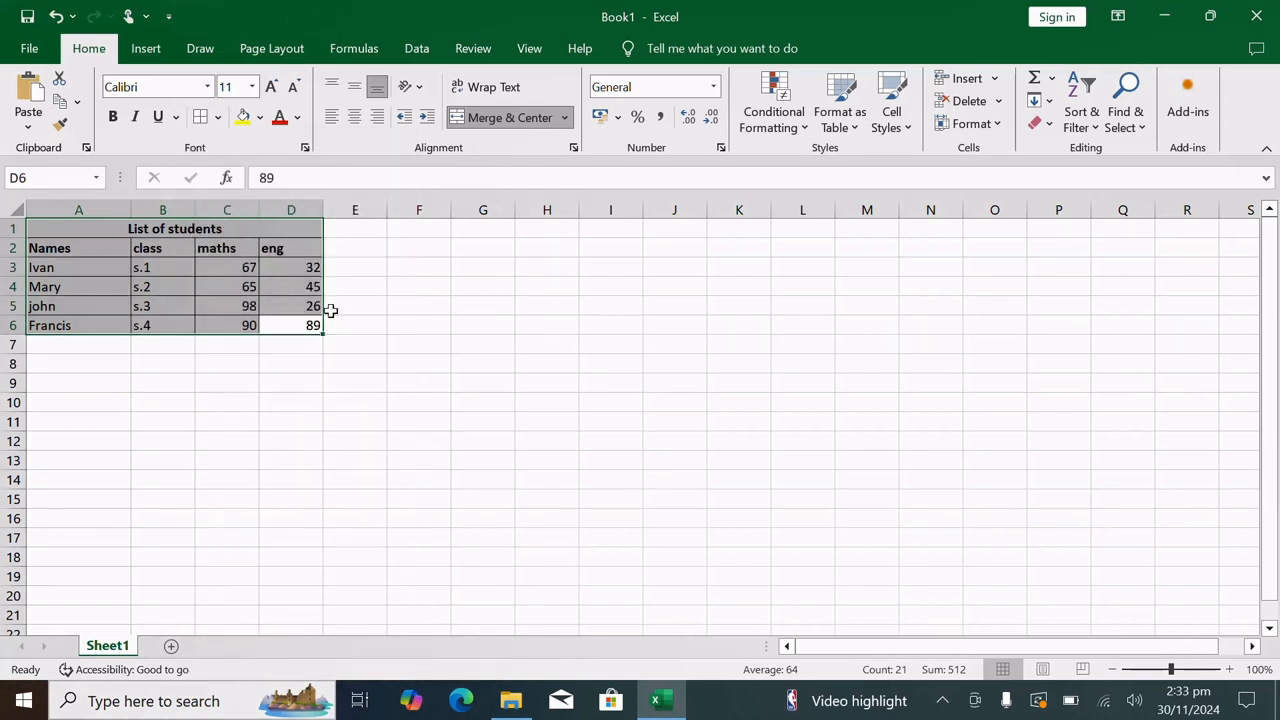
click(445, 301)
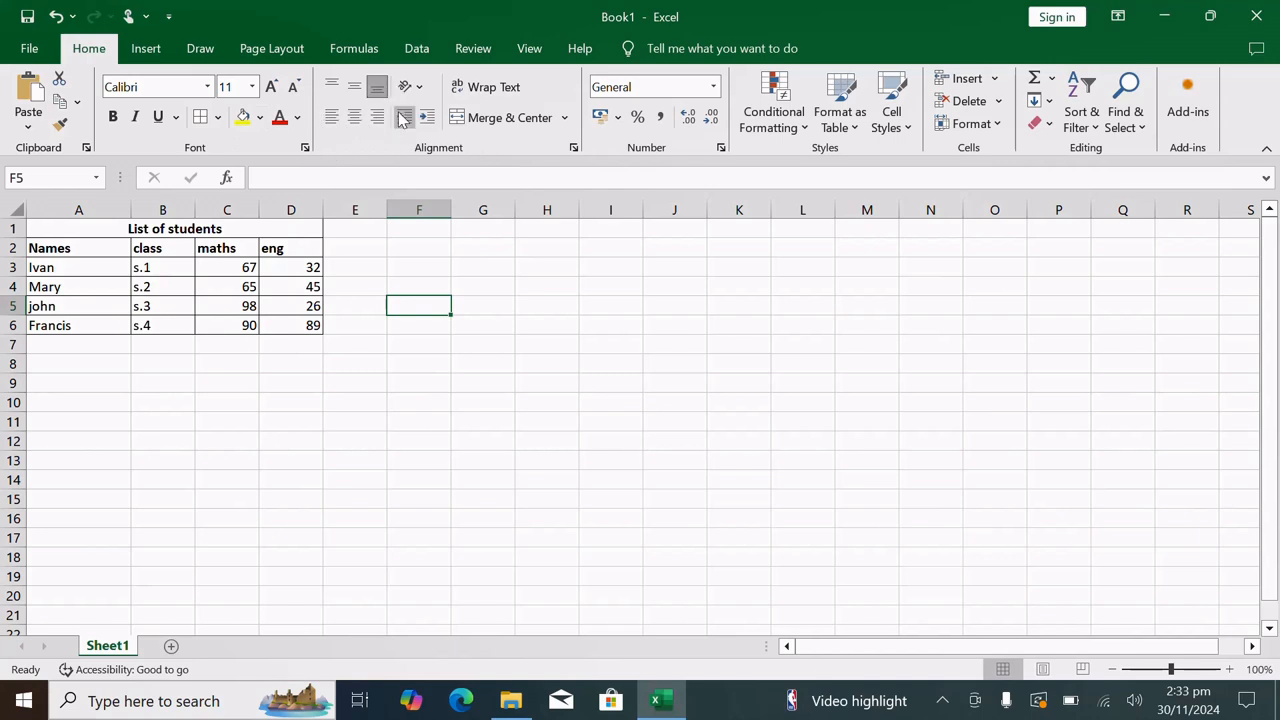
click(146, 49)
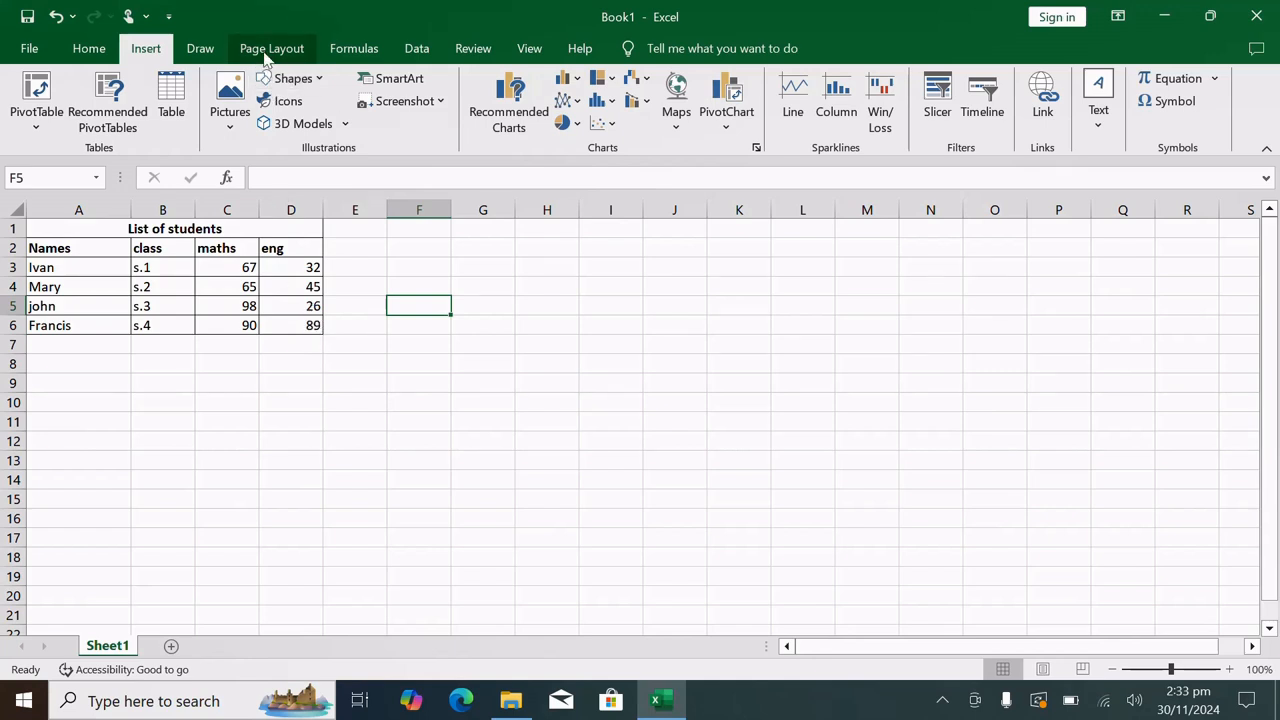
click(204, 52)
click(247, 52)
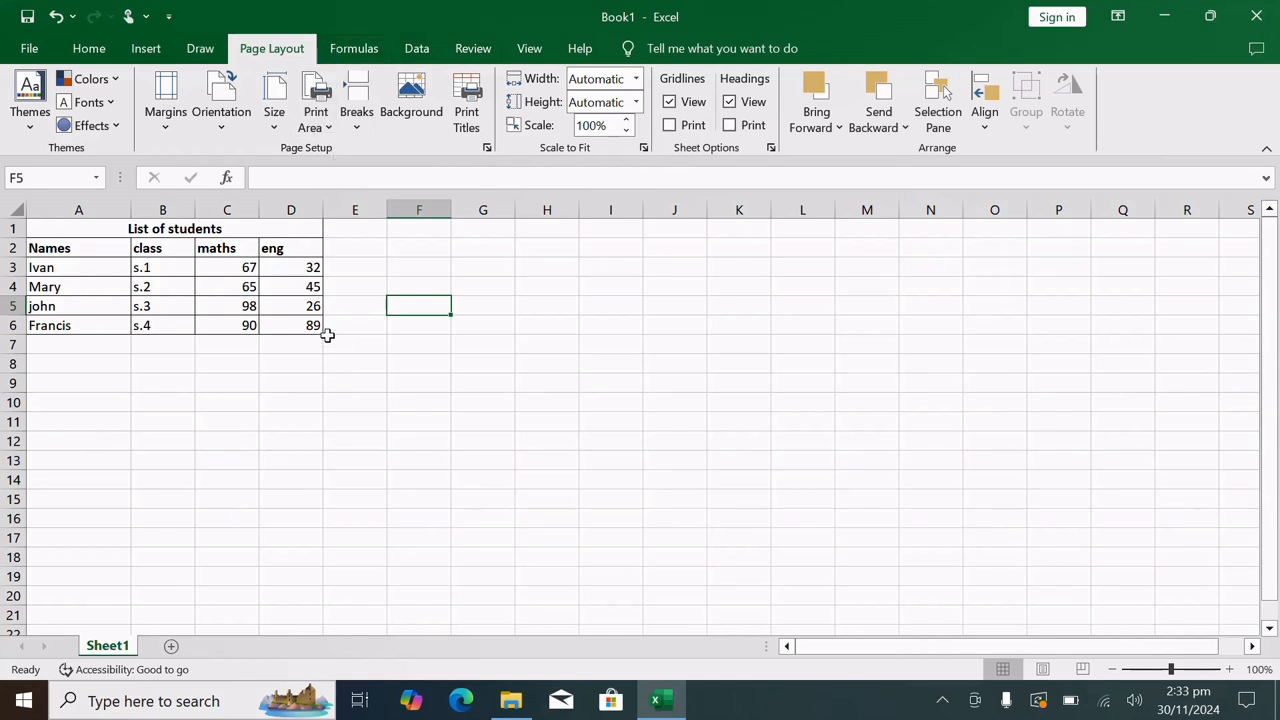
Select the names in A2:A6 together with the marks in C2:D6, and preview the recommended charts without inserting one
click(150, 55)
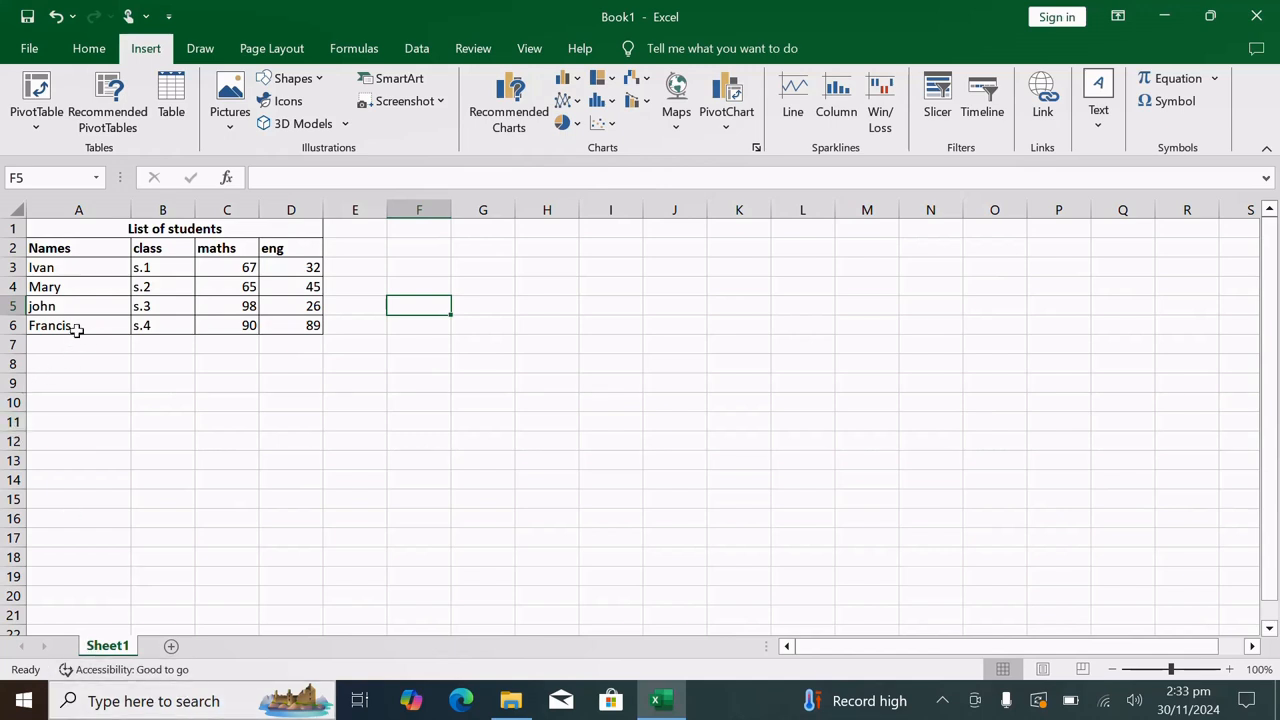
click(70, 248)
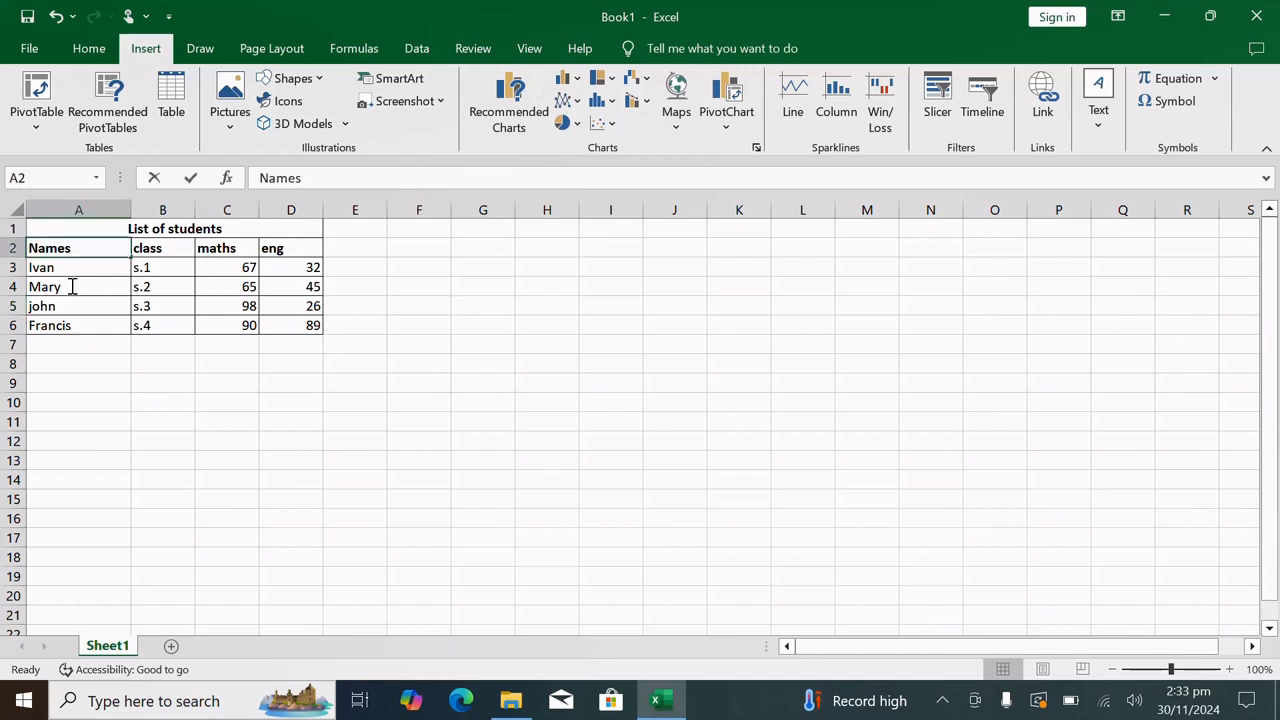
click(102, 343)
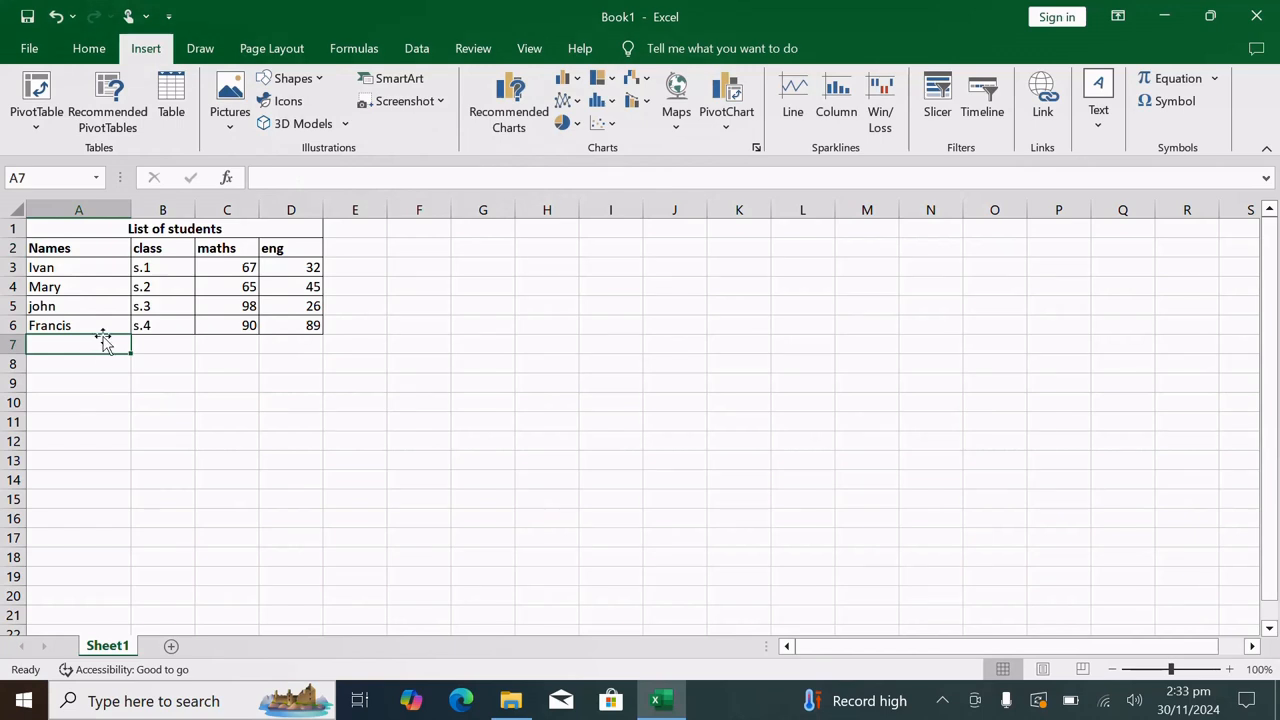
drag(107, 326, 96, 248)
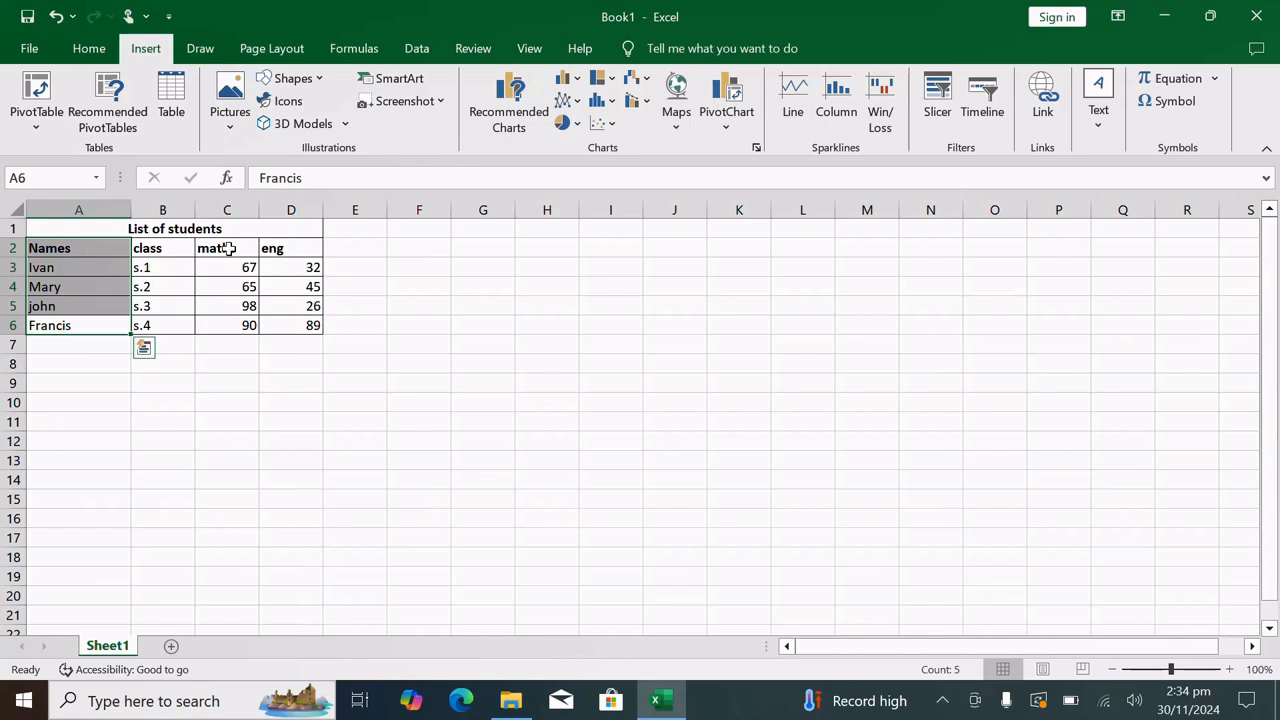
ctrl+drag(228, 248, 285, 319)
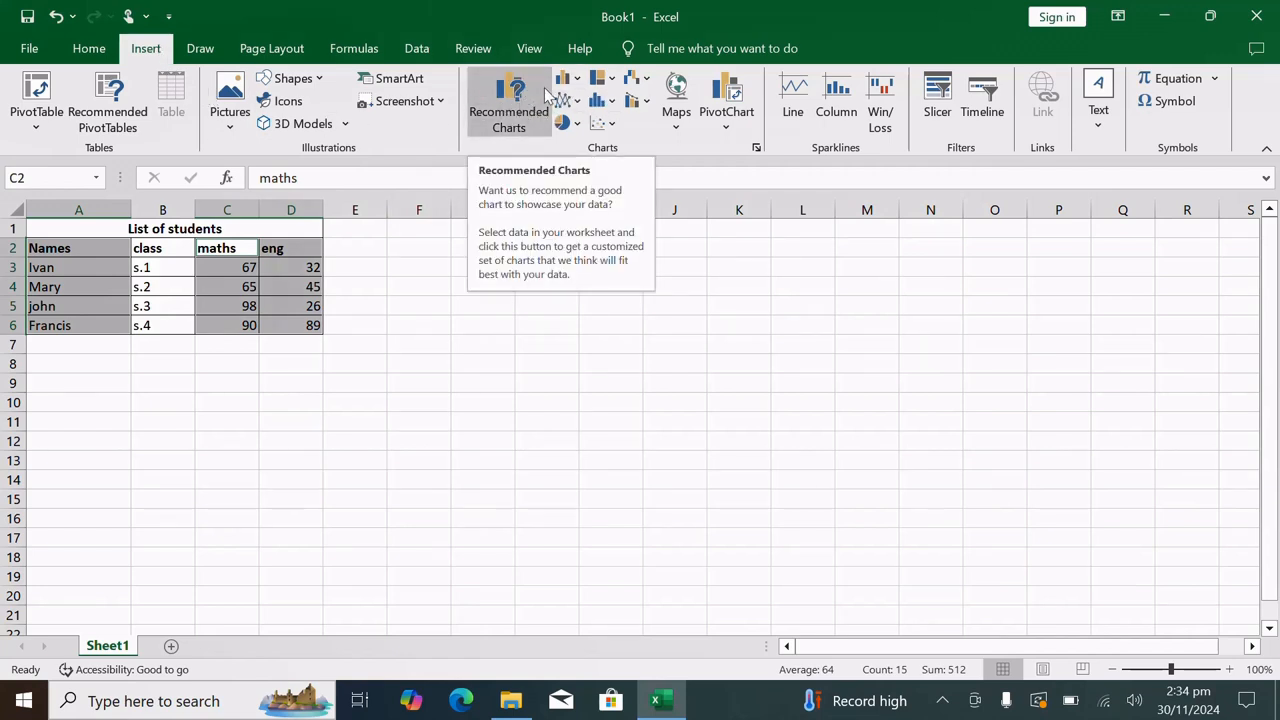
click(520, 121)
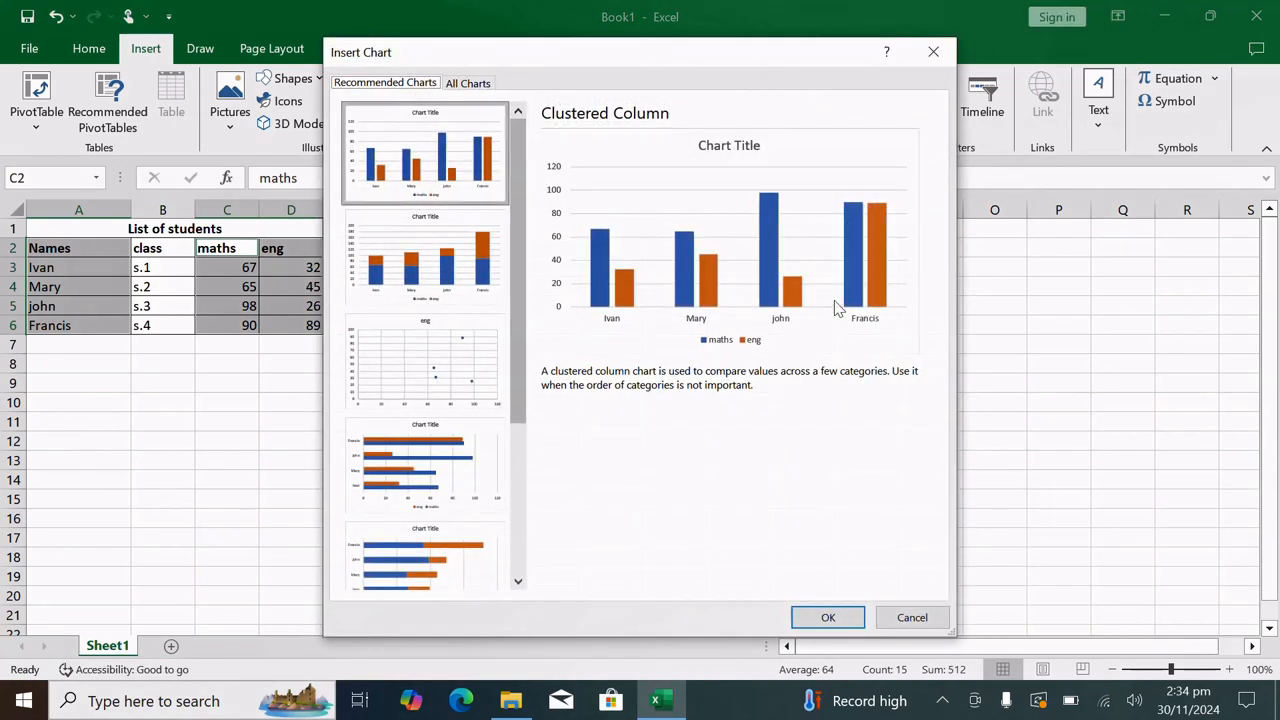
click(933, 52)
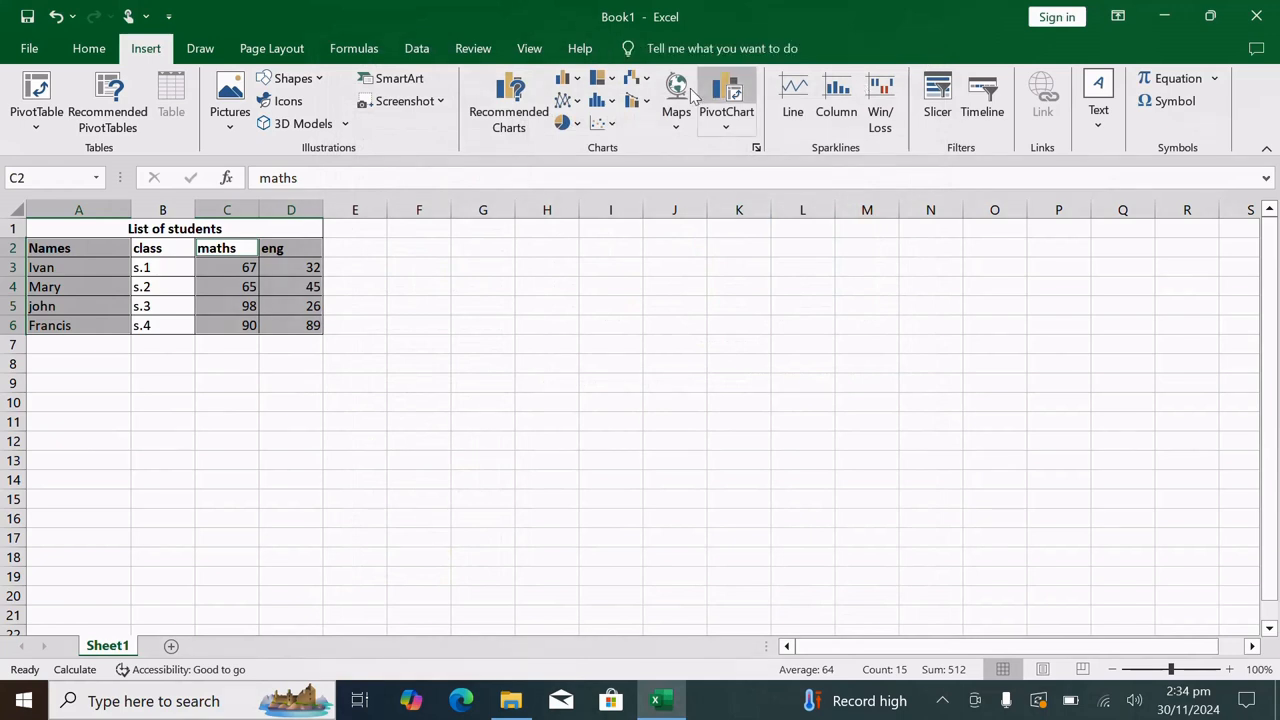
Insert a 2-D clustered column chart of the students' maths and eng marks from the selected cells, previewing other chart types beforehand
click(566, 78)
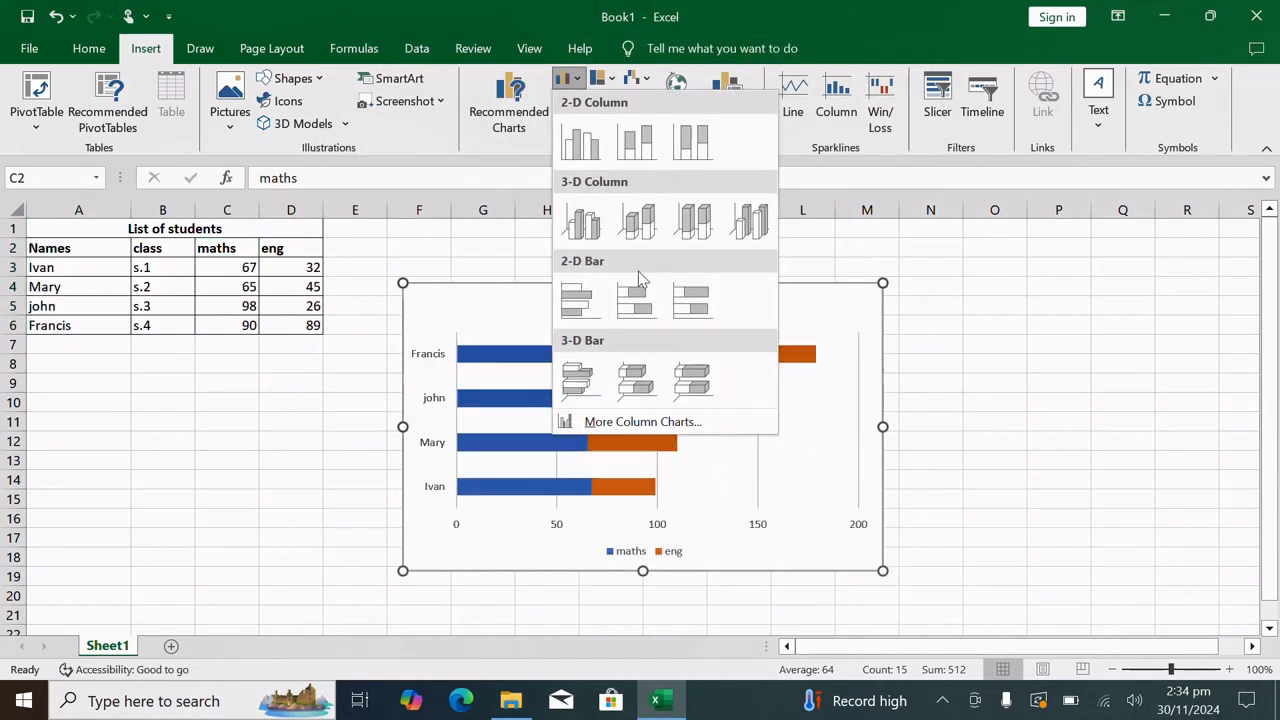
click(610, 80)
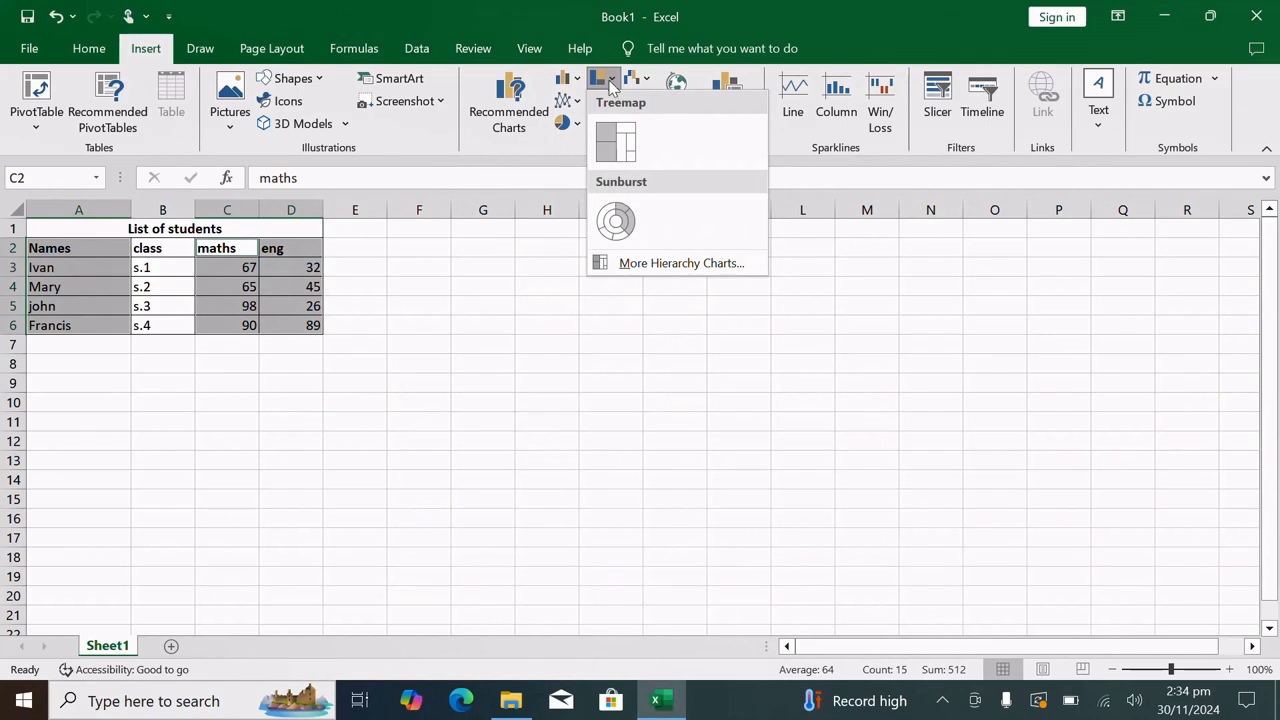
click(568, 123)
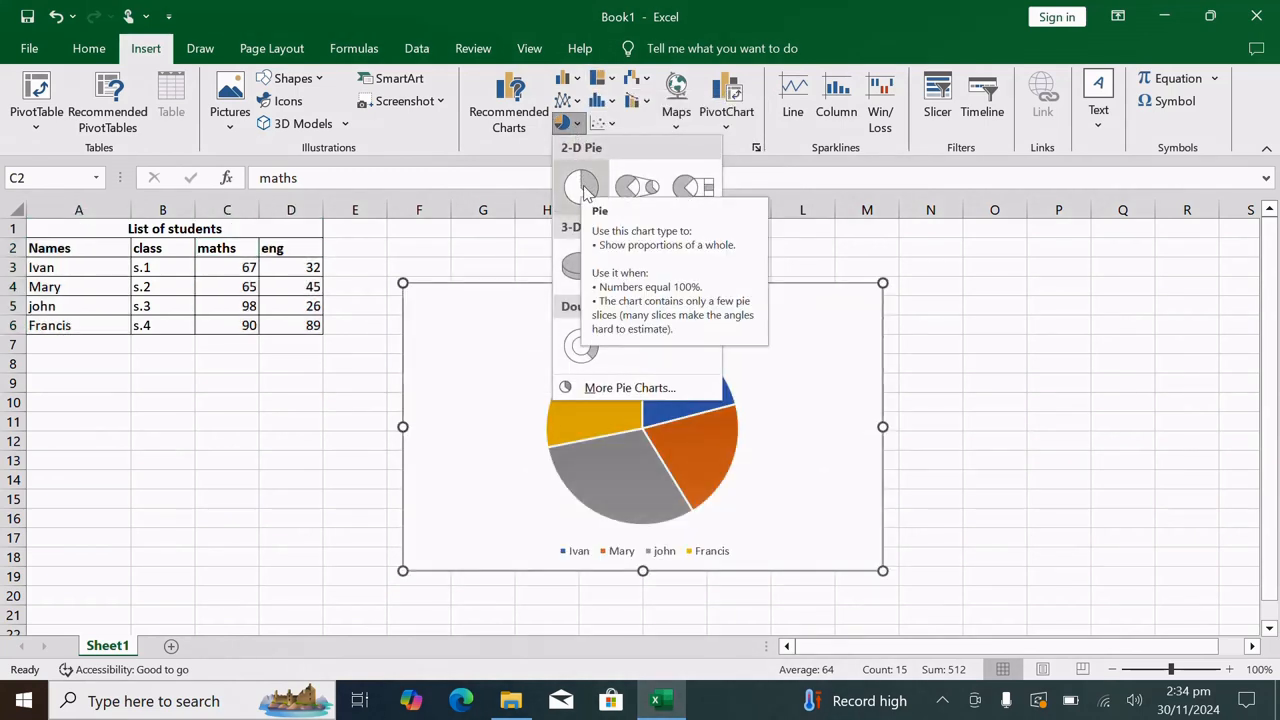
click(566, 79)
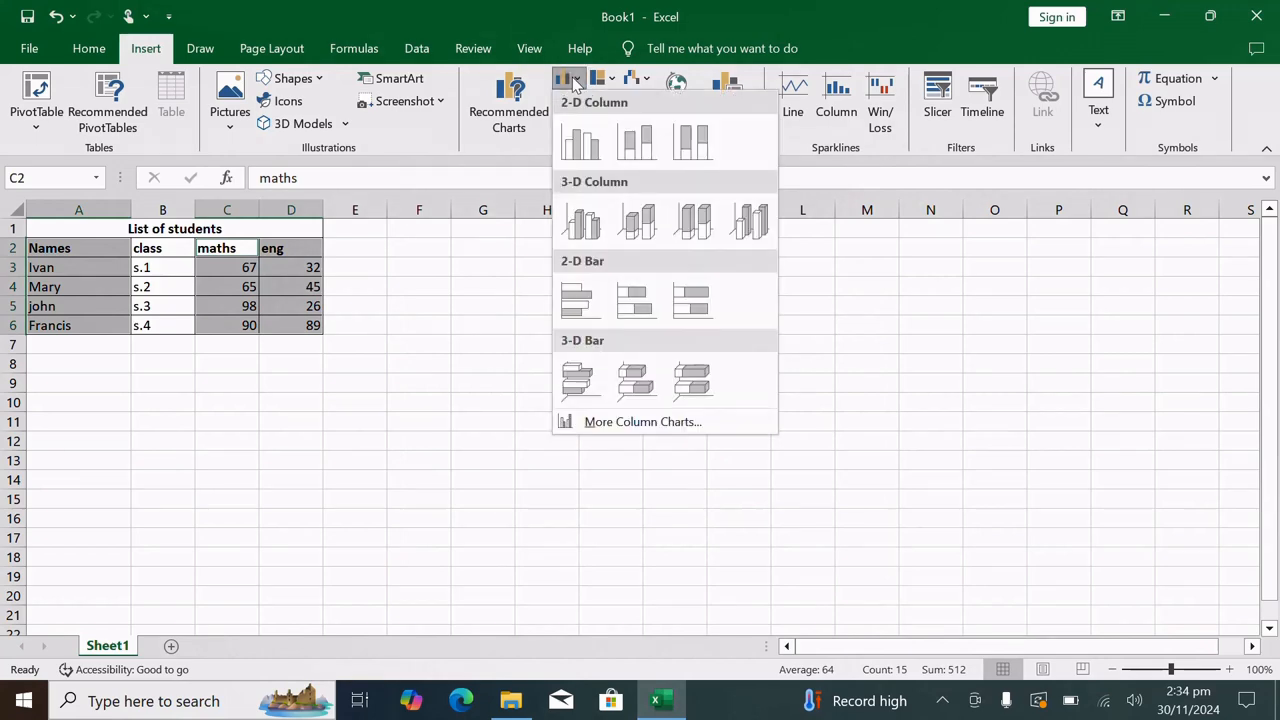
click(582, 130)
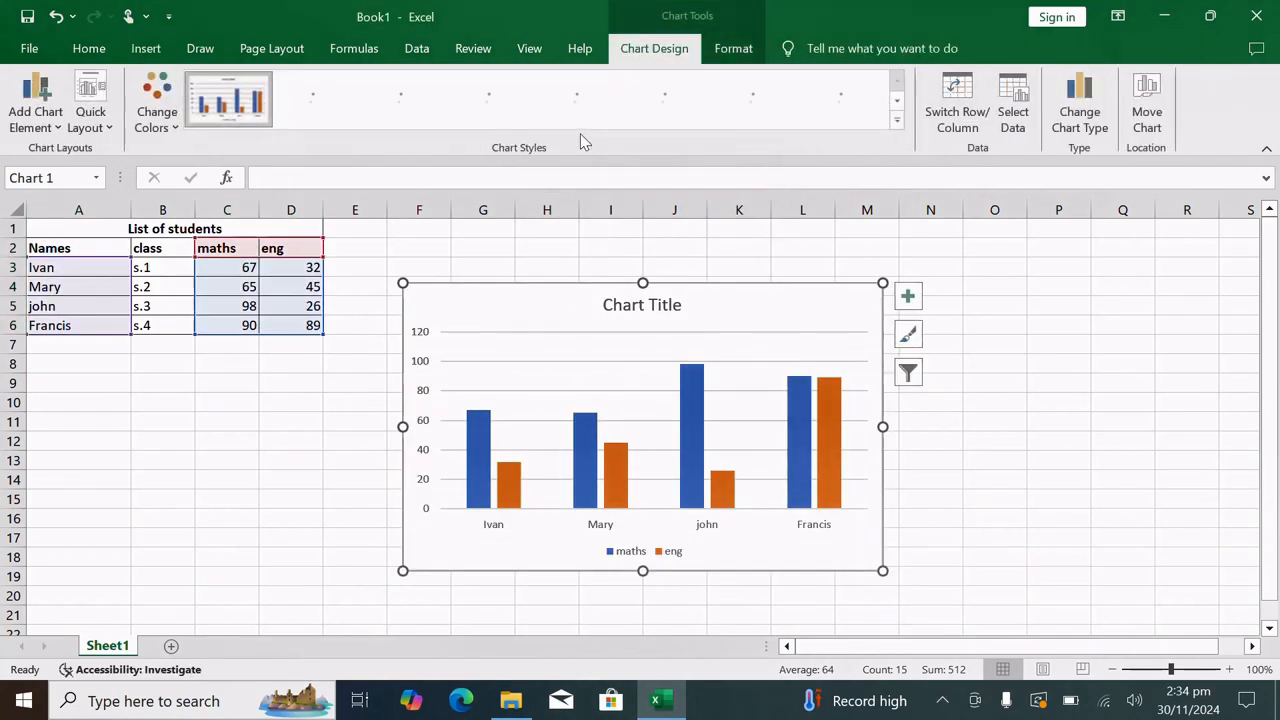
click(1002, 414)
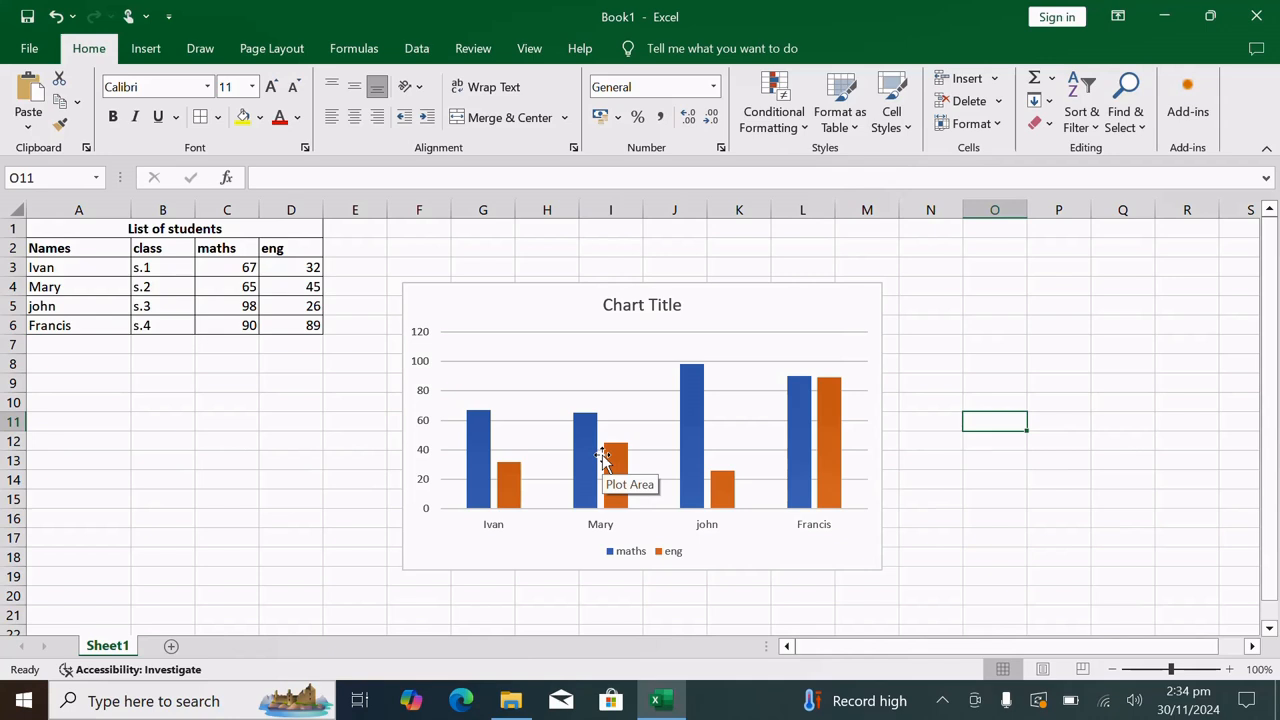
click(419, 49)
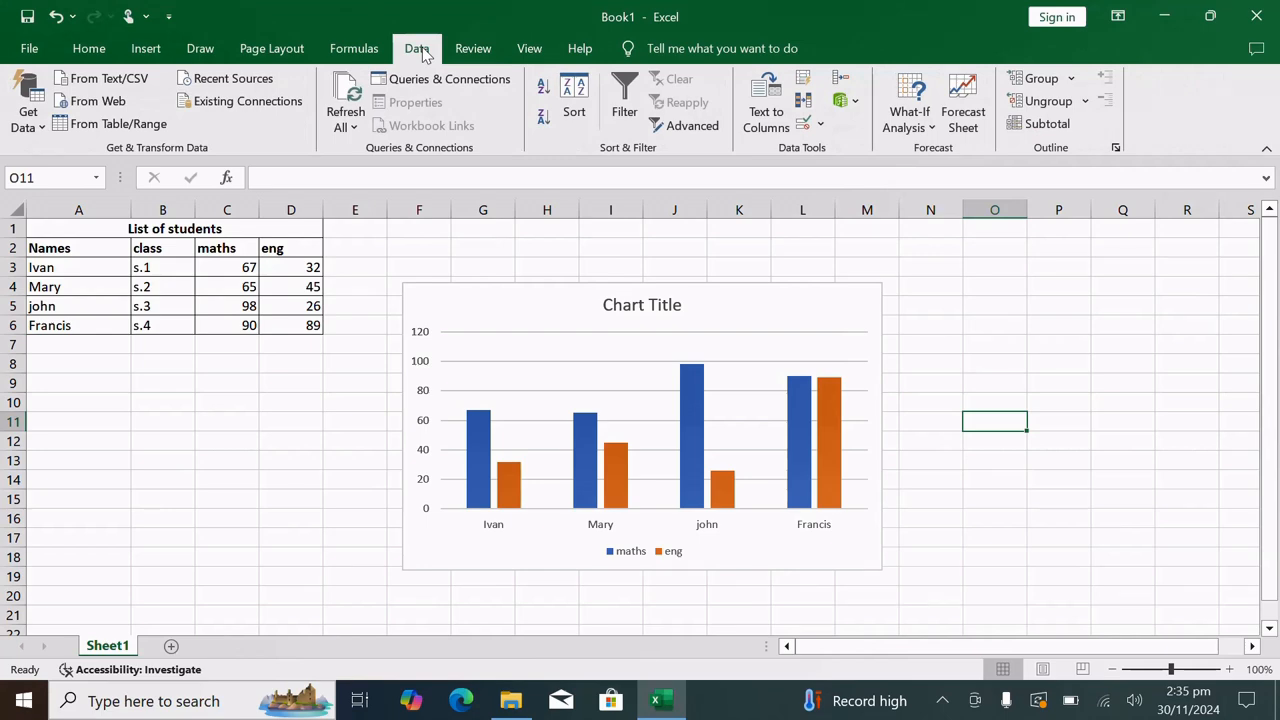
click(475, 50)
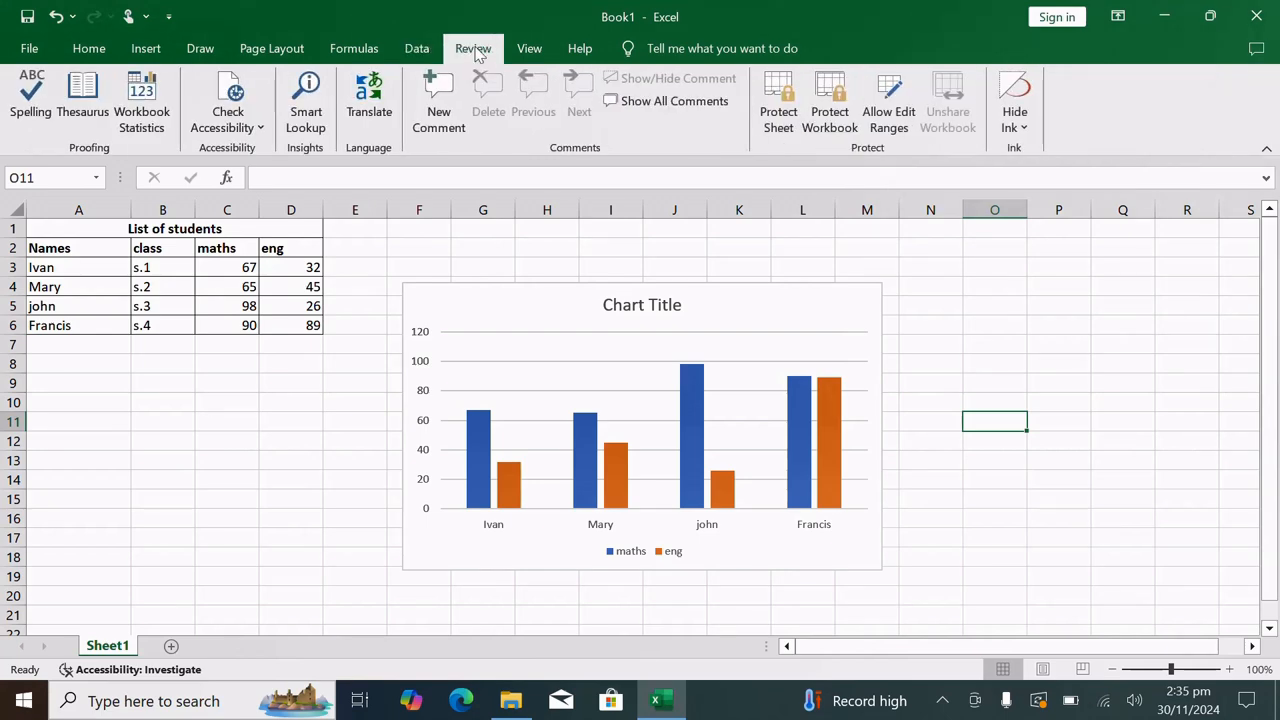
click(363, 48)
click(284, 57)
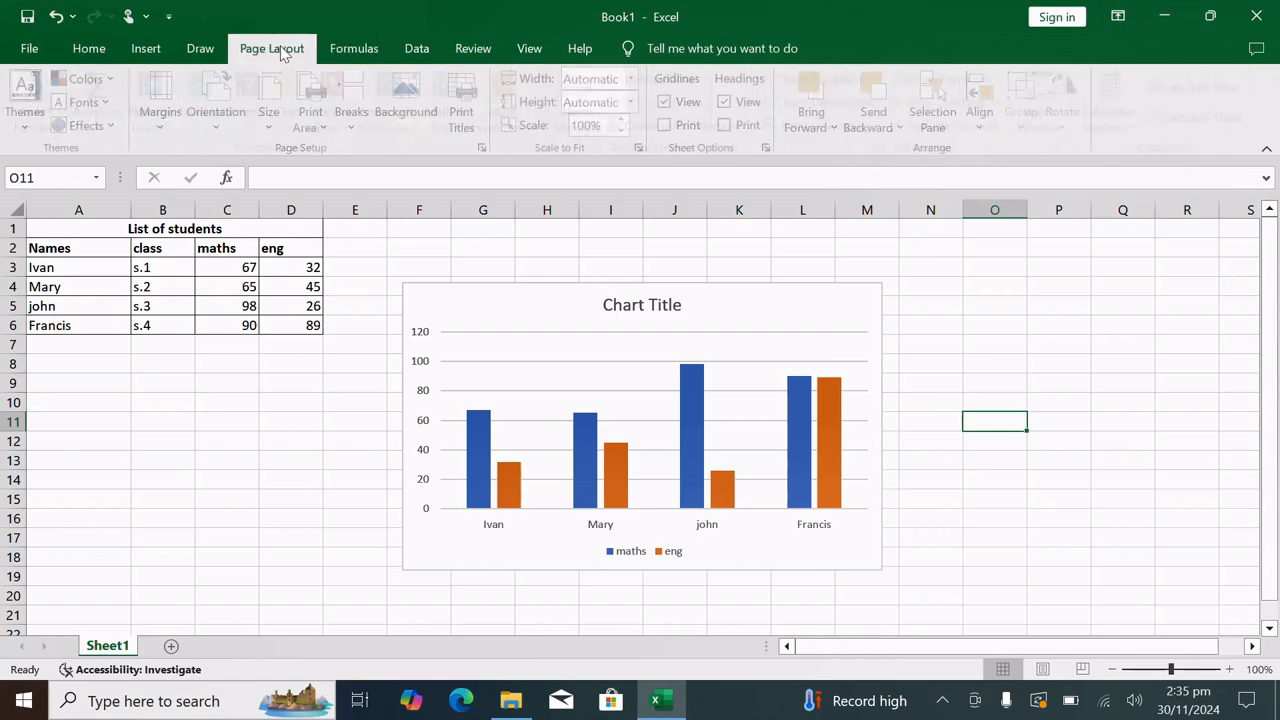
click(202, 52)
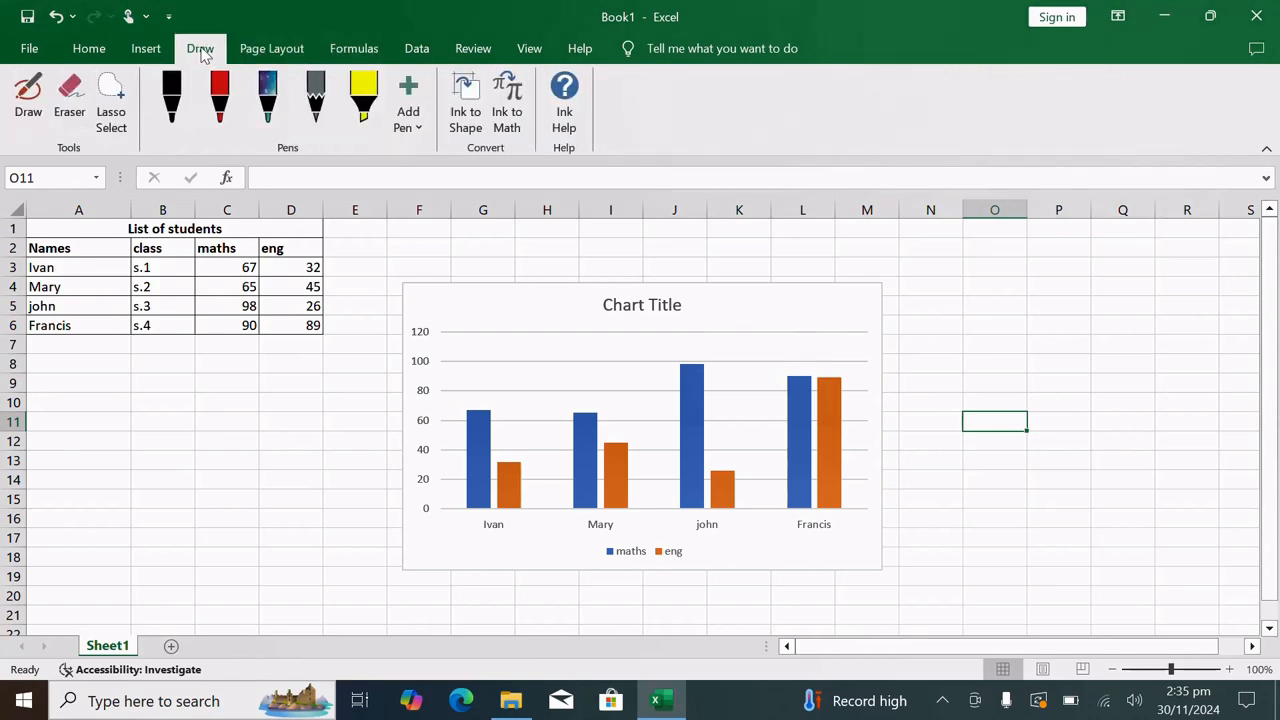
click(145, 51)
click(91, 58)
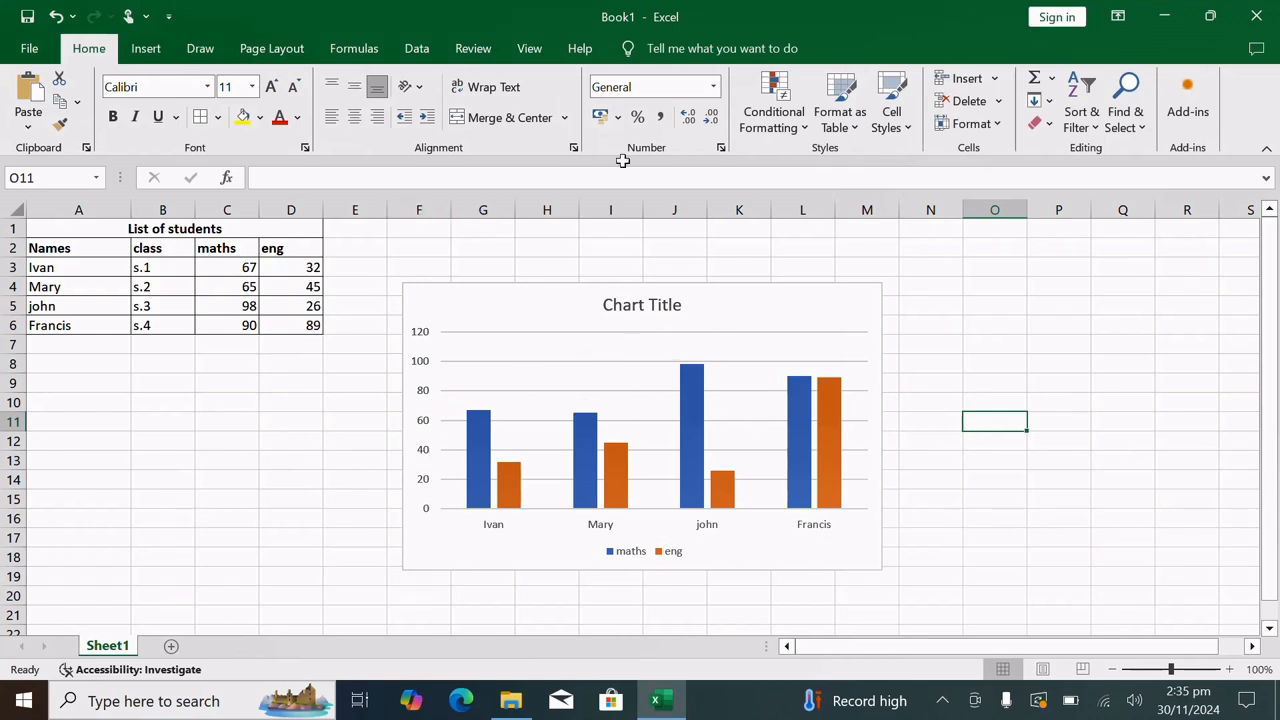
Add a second worksheet to the workbook and rename Sheet1 as marks
click(171, 647)
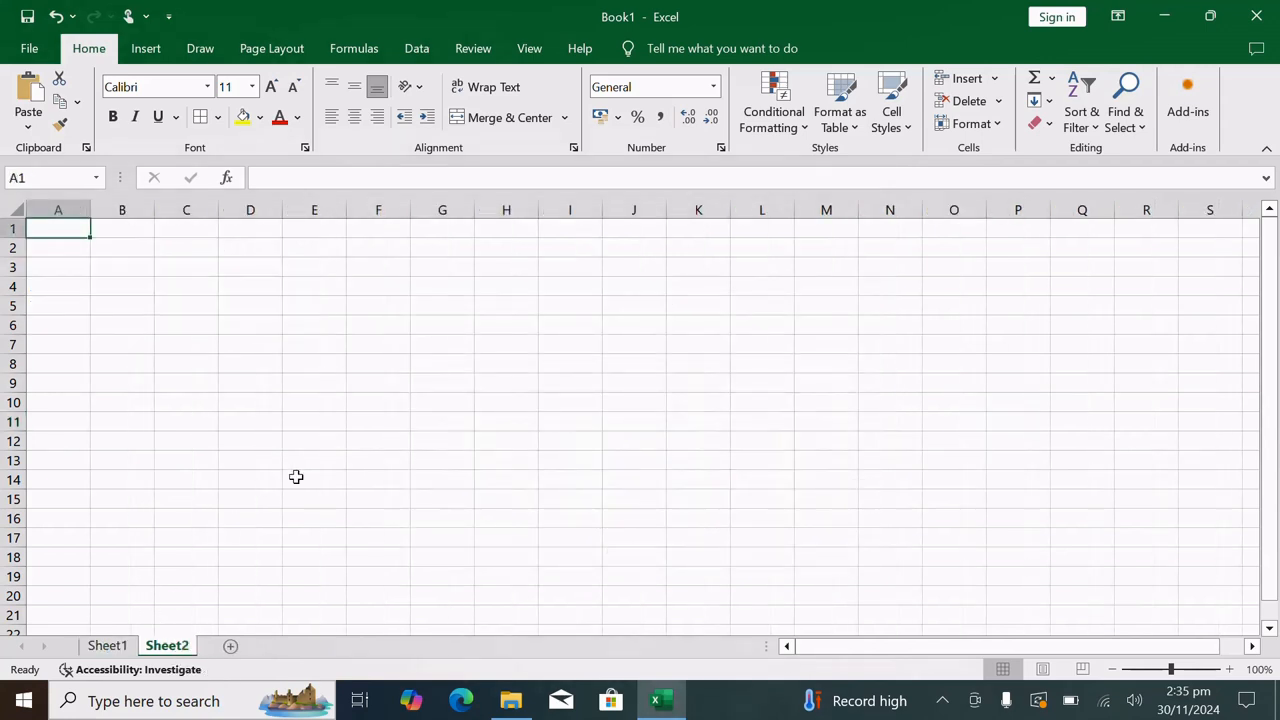
click(108, 646)
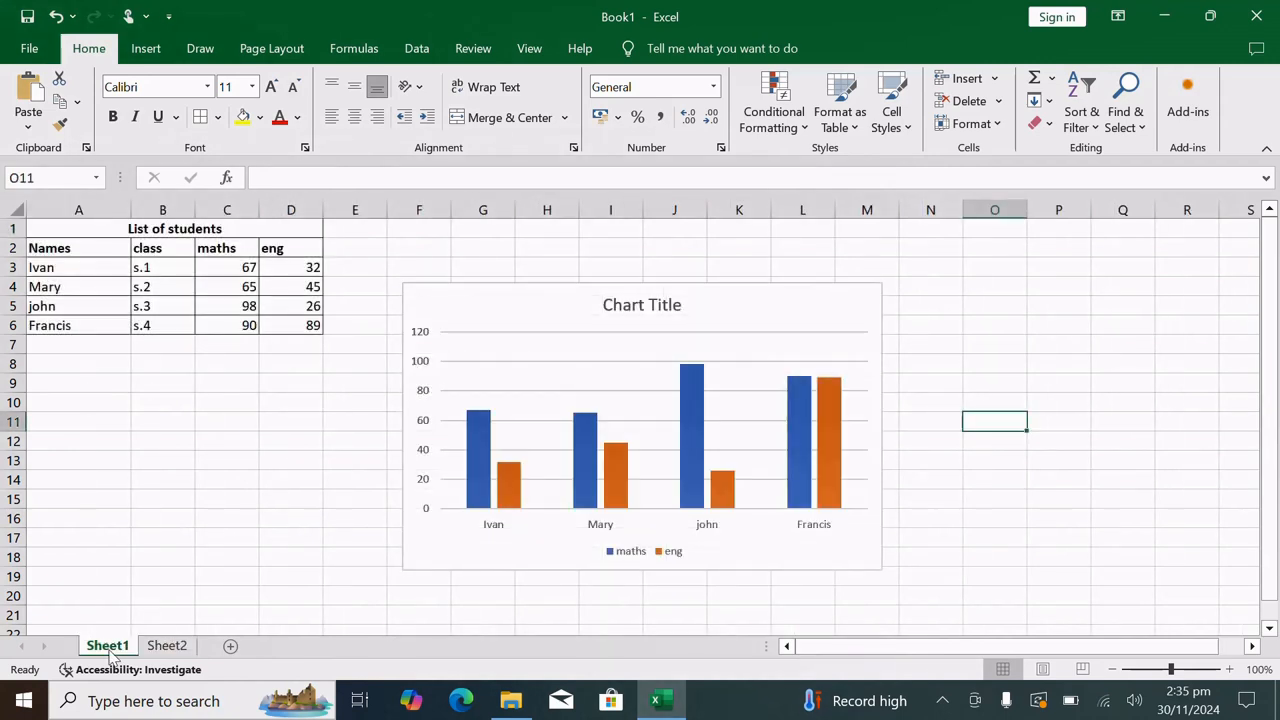
right_click(110, 648)
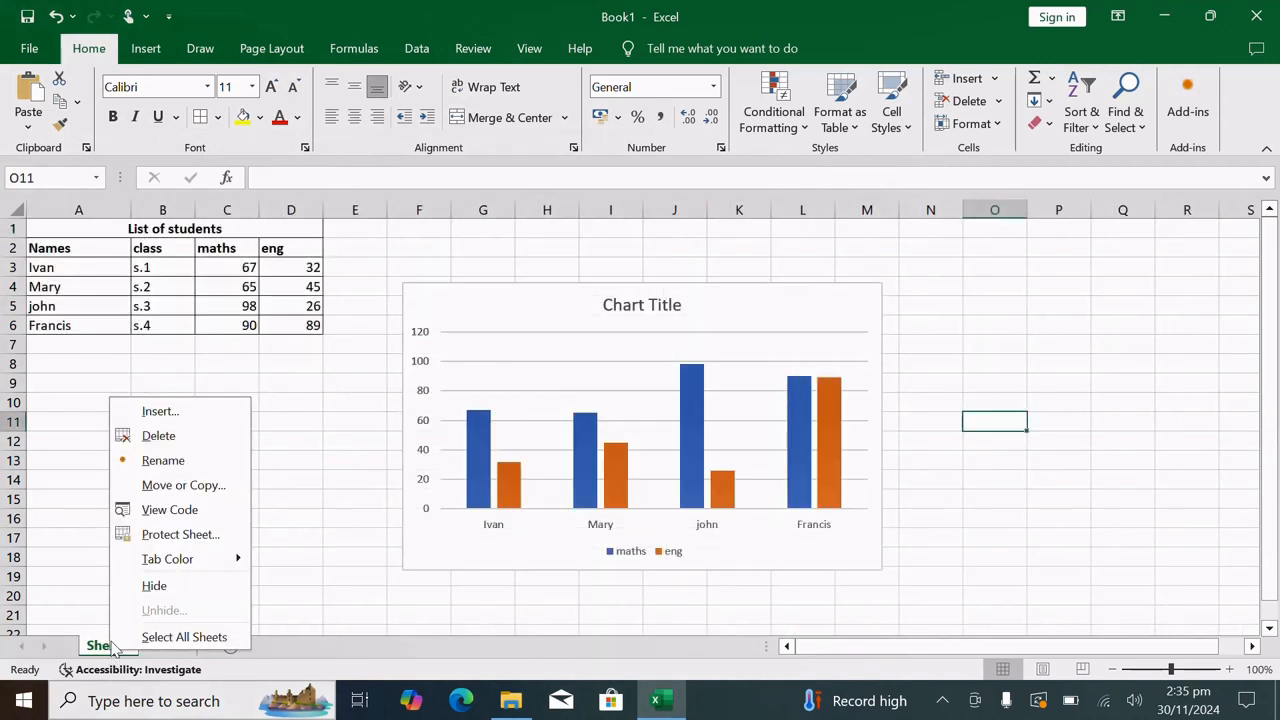
click(182, 466)
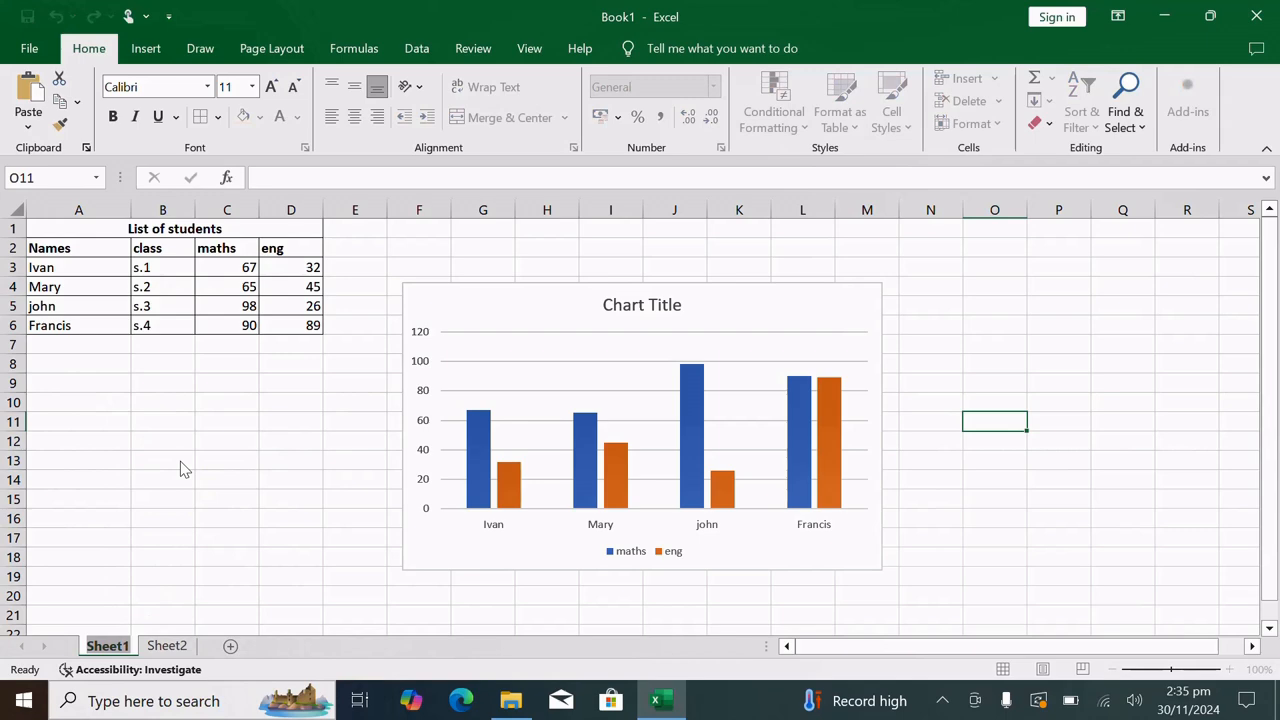
text(marks)
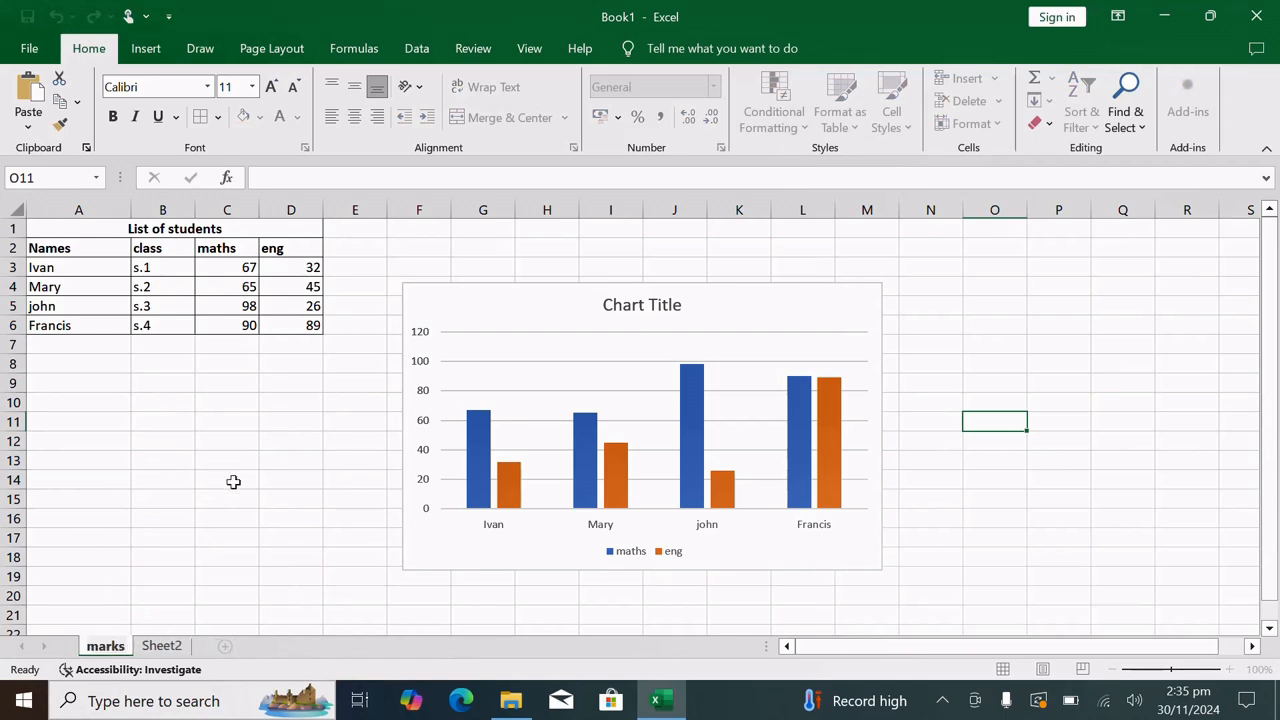
click(343, 514)
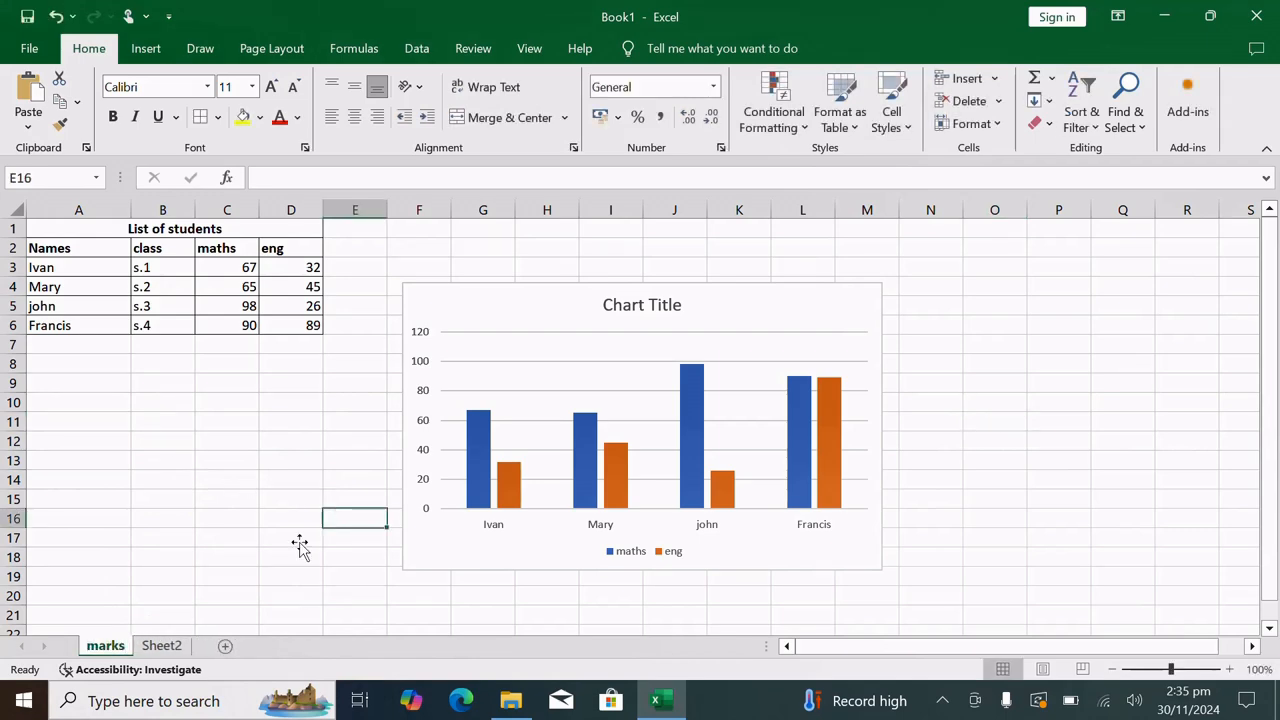
Rename Sheet2 as chart
right_click(171, 651)
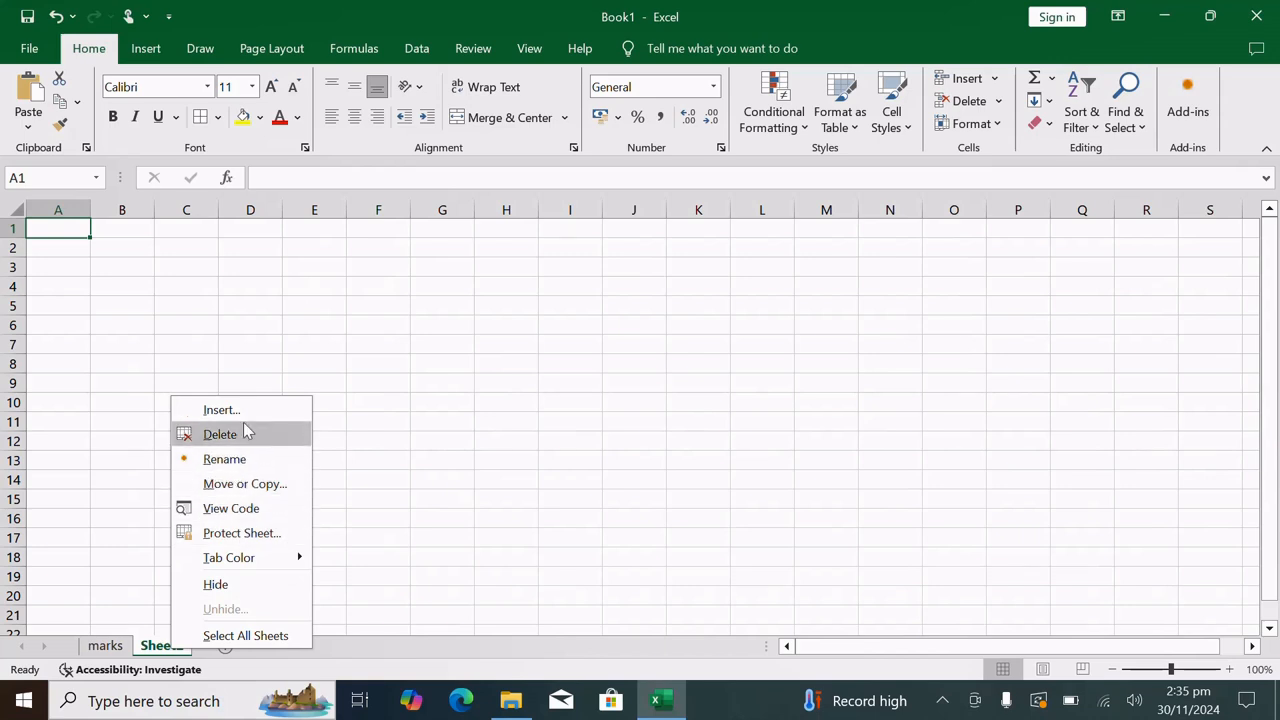
click(237, 460)
text(chart)
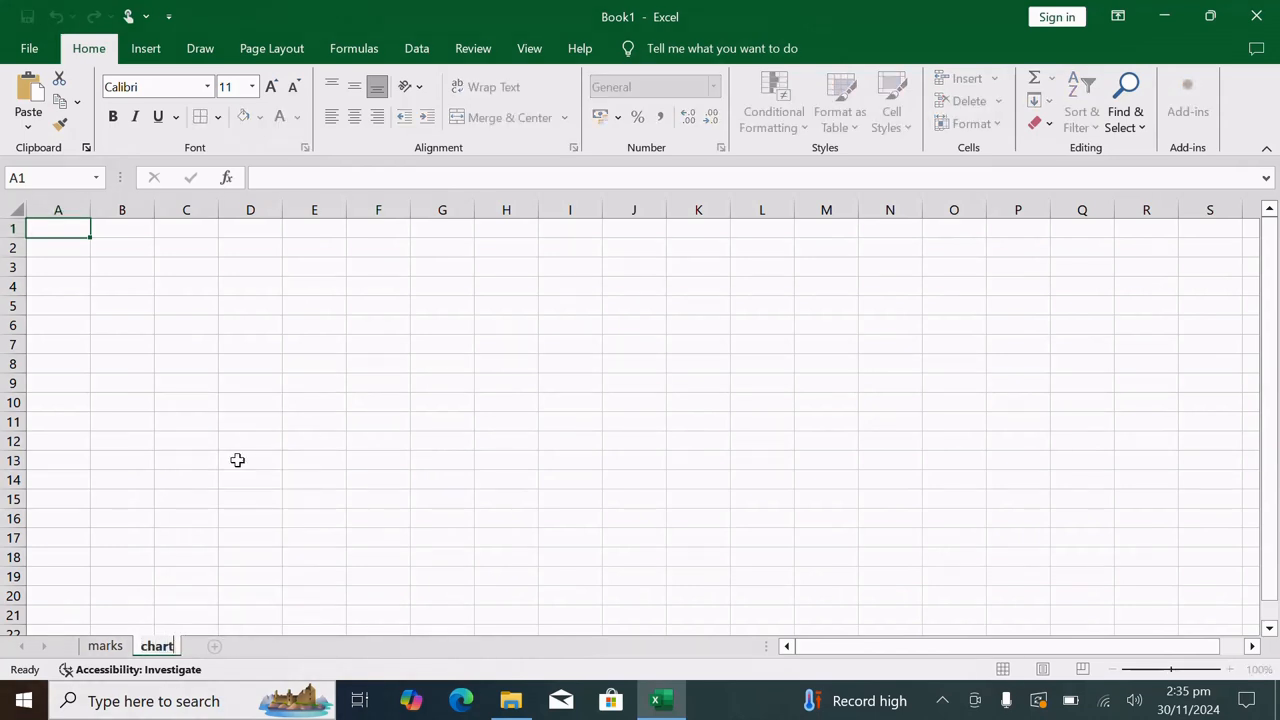
Move the column chart from the marks sheet to the chart sheet and place it over about columns F to M, rows 3 to 17
click(105, 646)
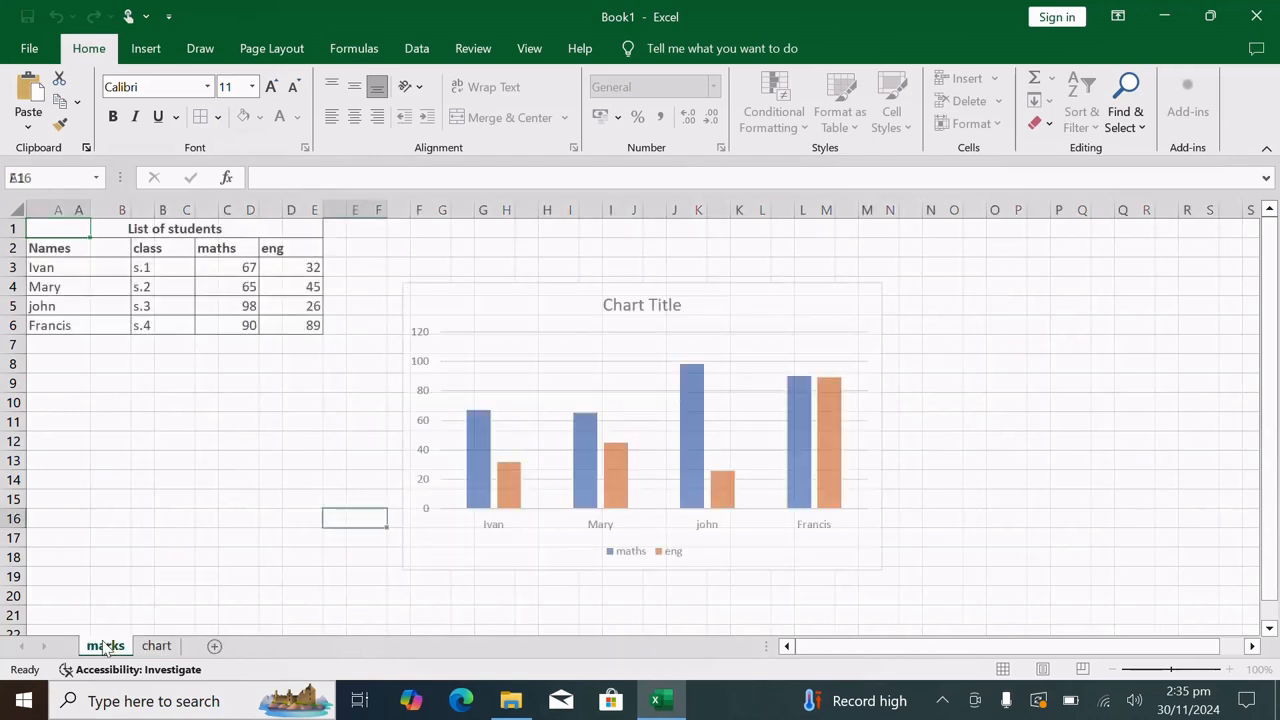
click(535, 427)
key(ctrl+x)
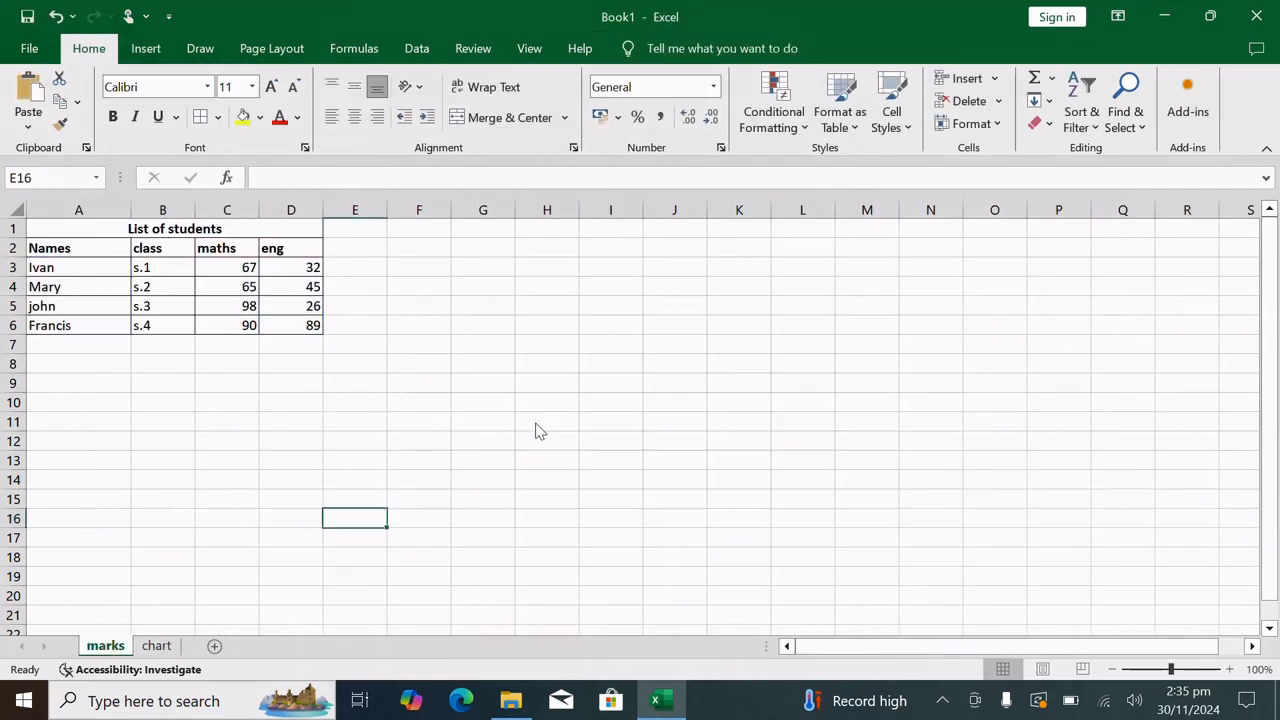
click(158, 646)
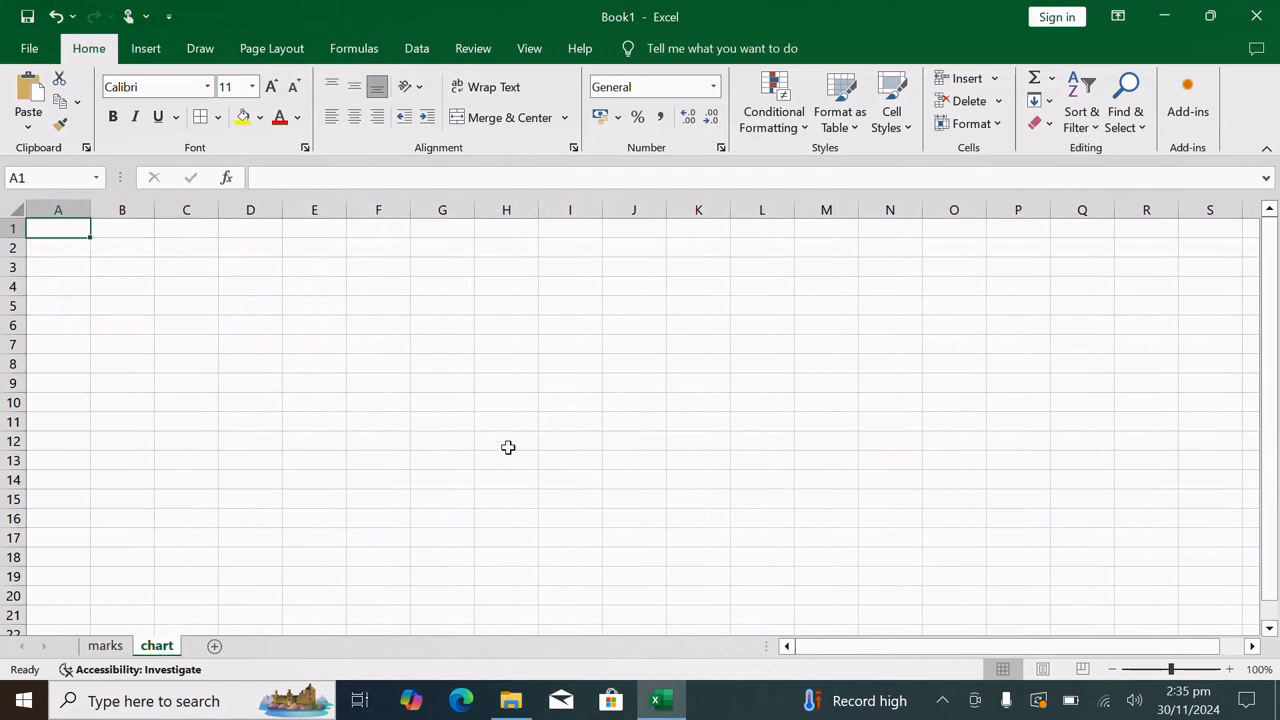
click(548, 428)
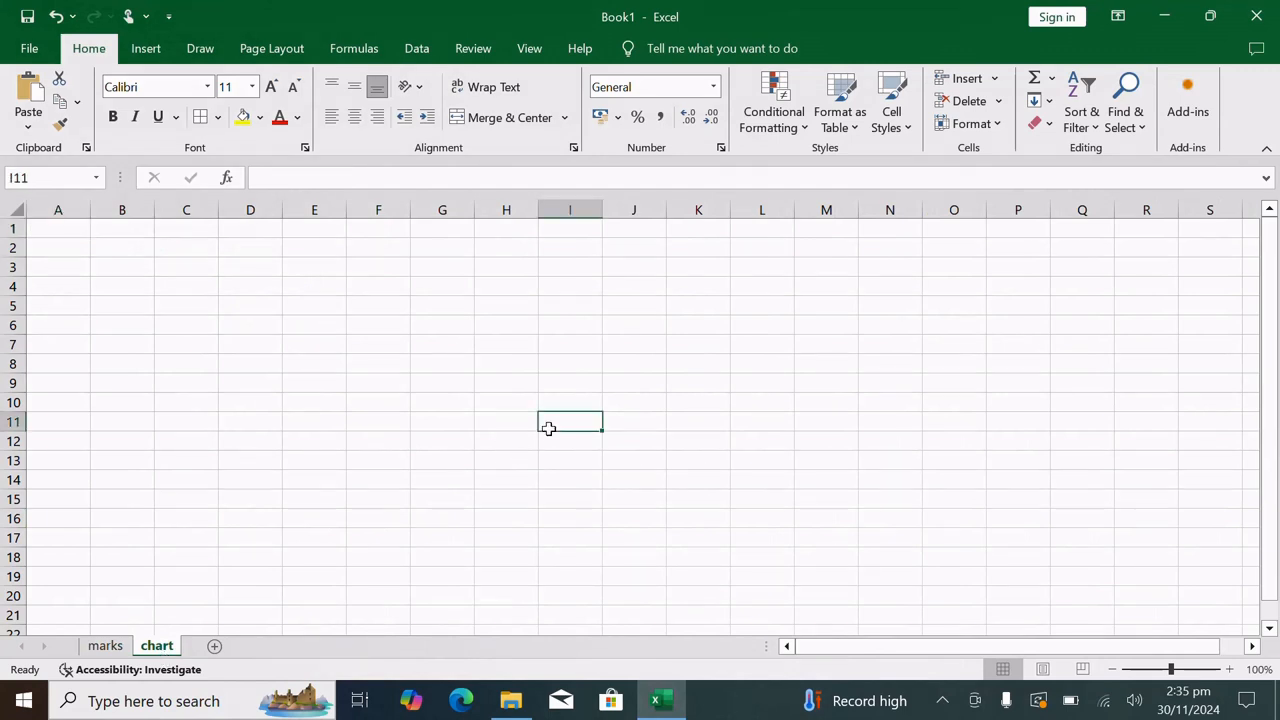
key(ctrl+v)
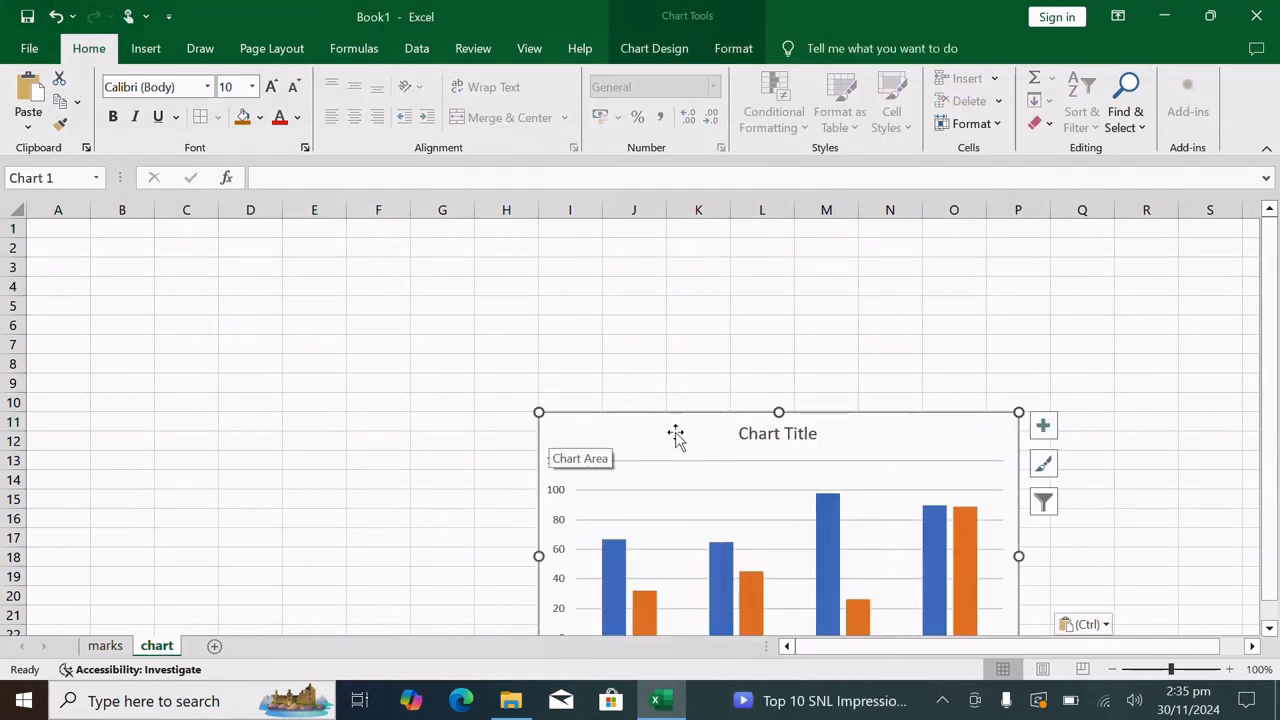
drag(676, 434, 504, 278)
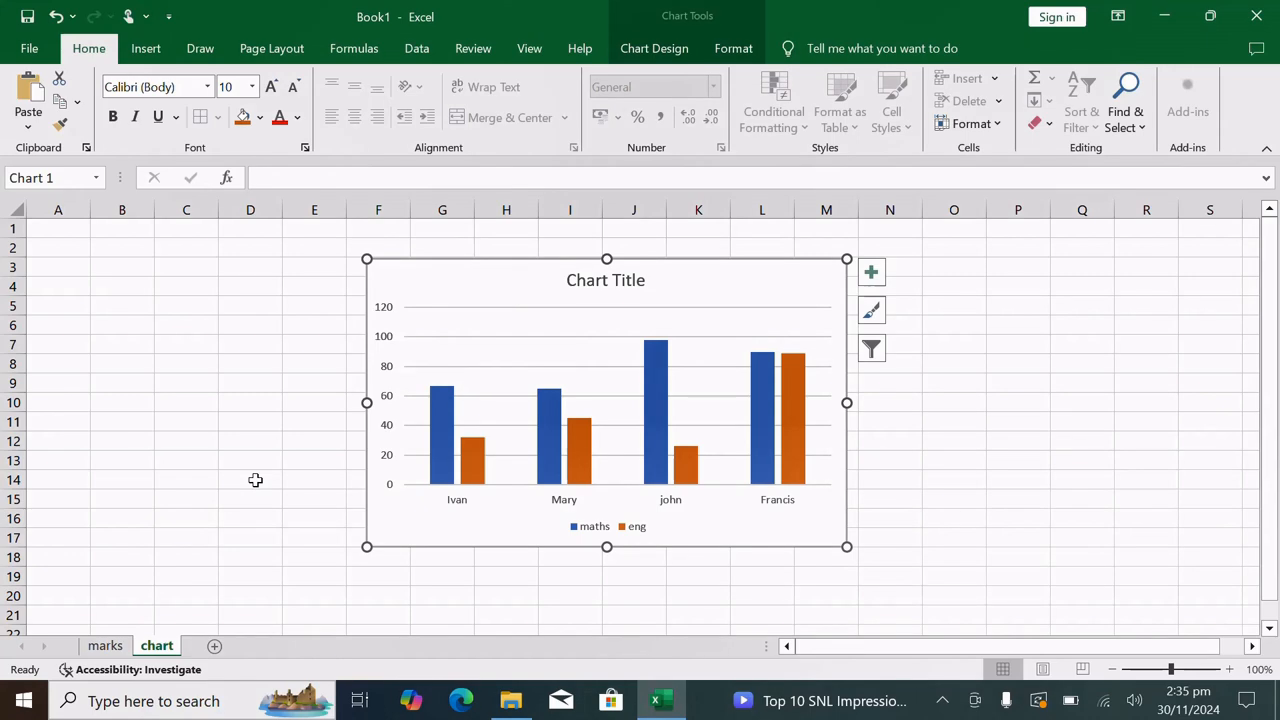
click(105, 646)
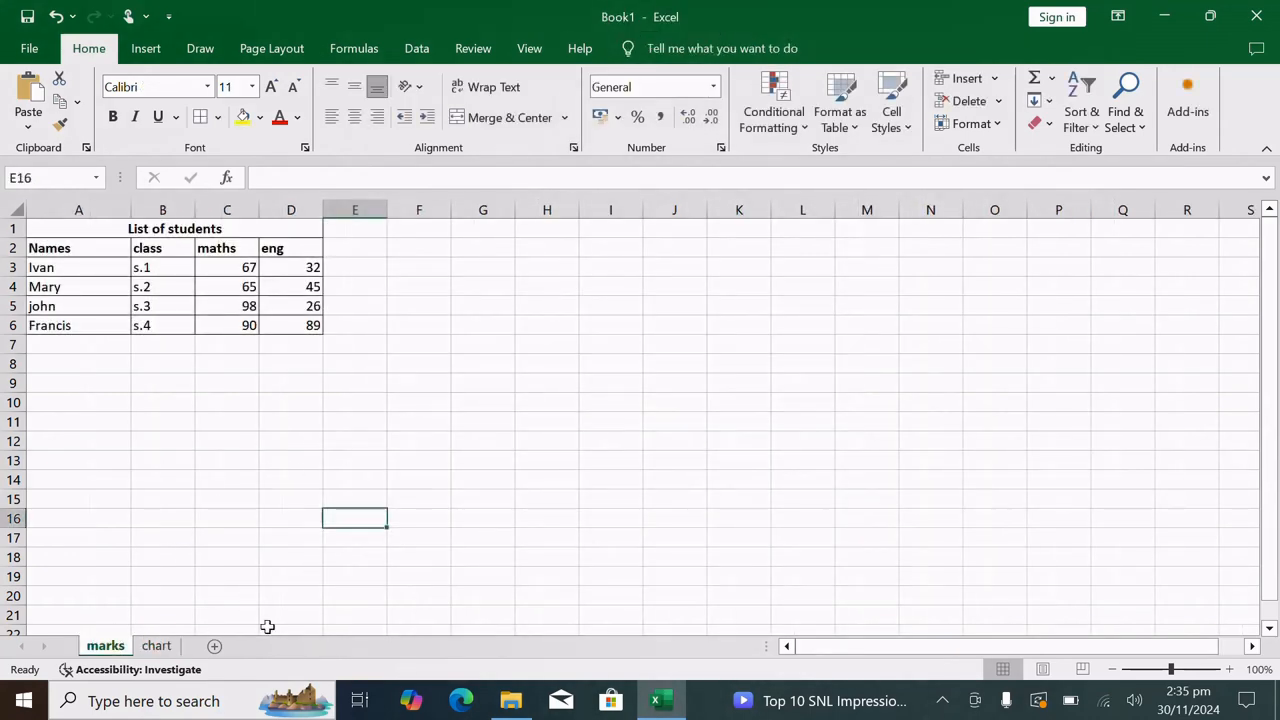
click(156, 646)
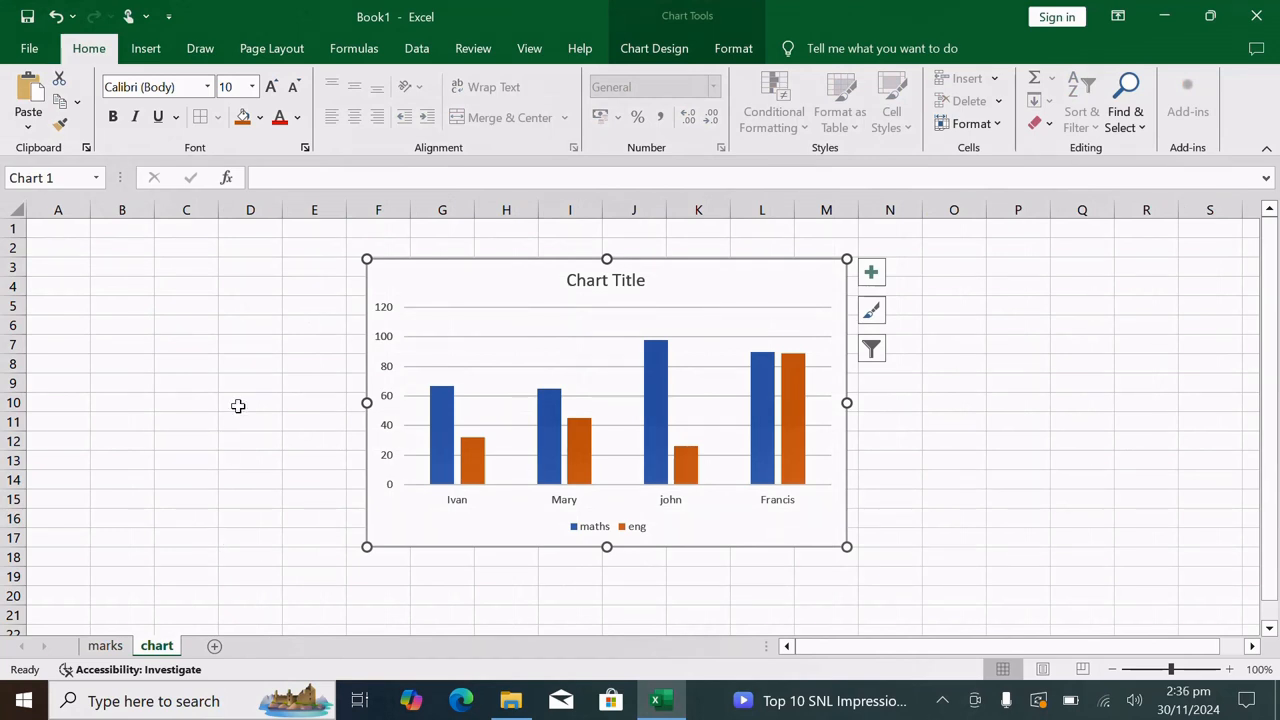
click(285, 348)
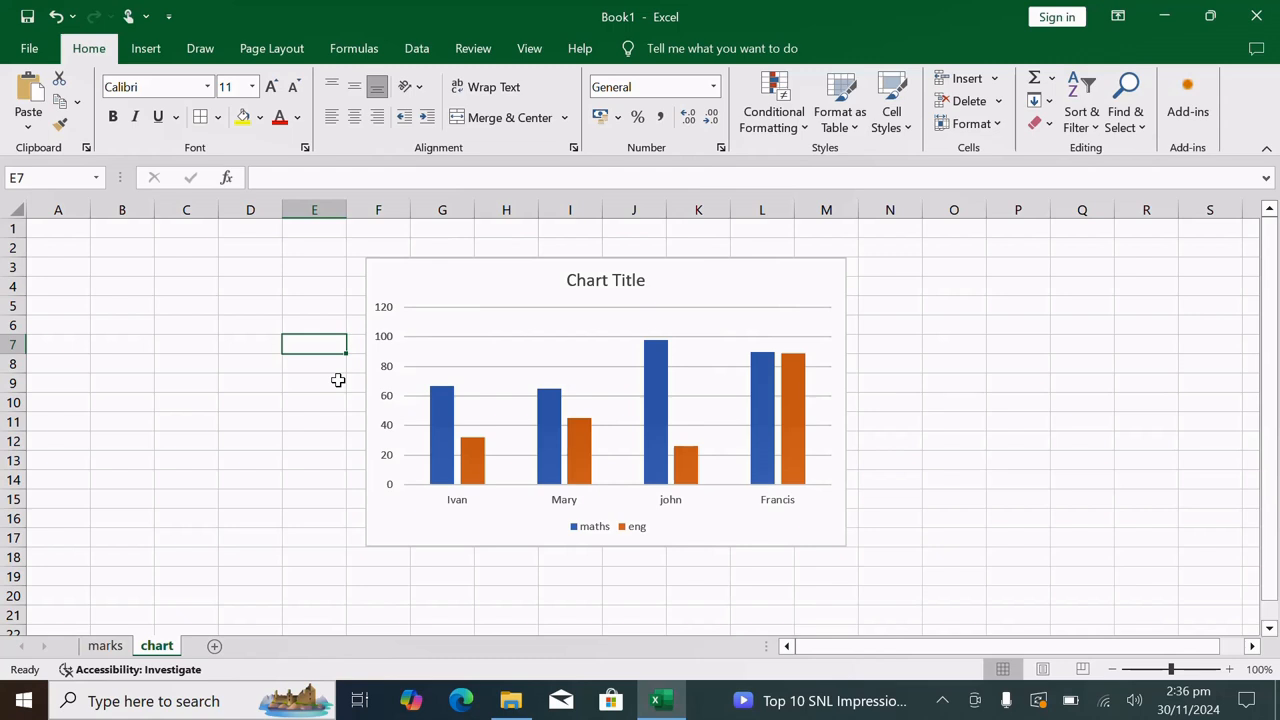
Save the workbook to the Desktop as my sheet in Excel Workbook format, and close it
click(30, 49)
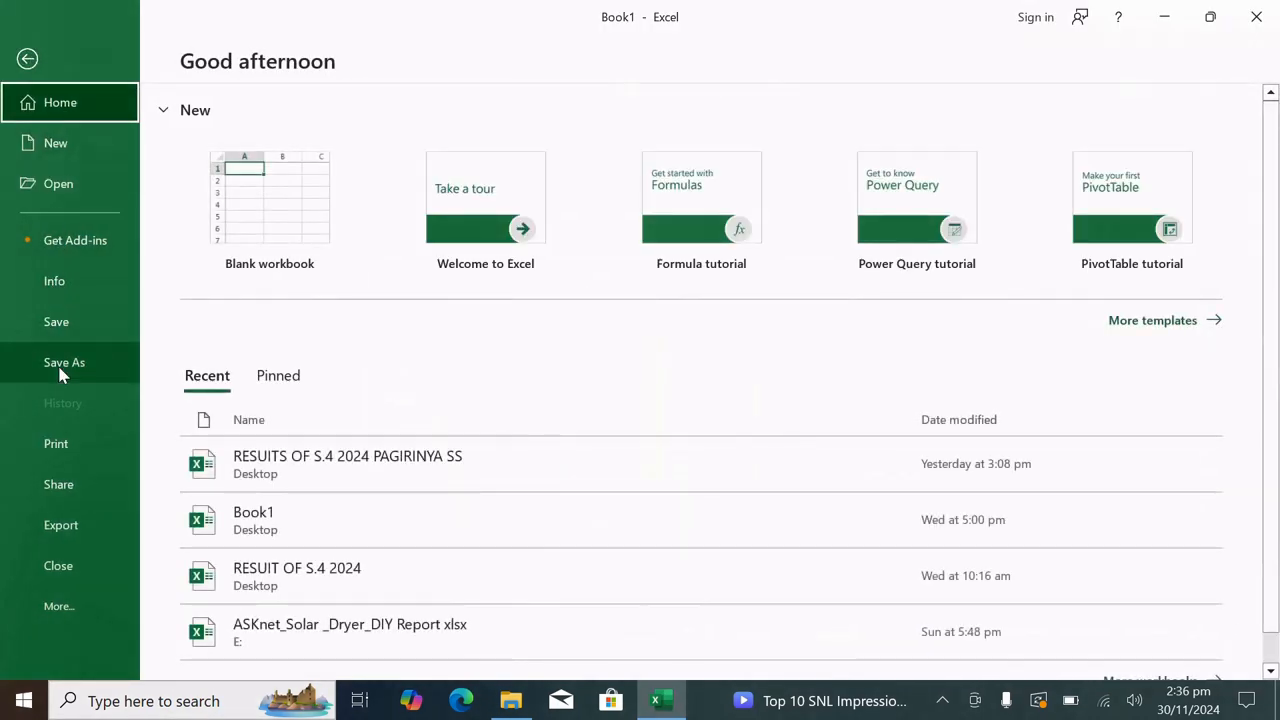
click(62, 368)
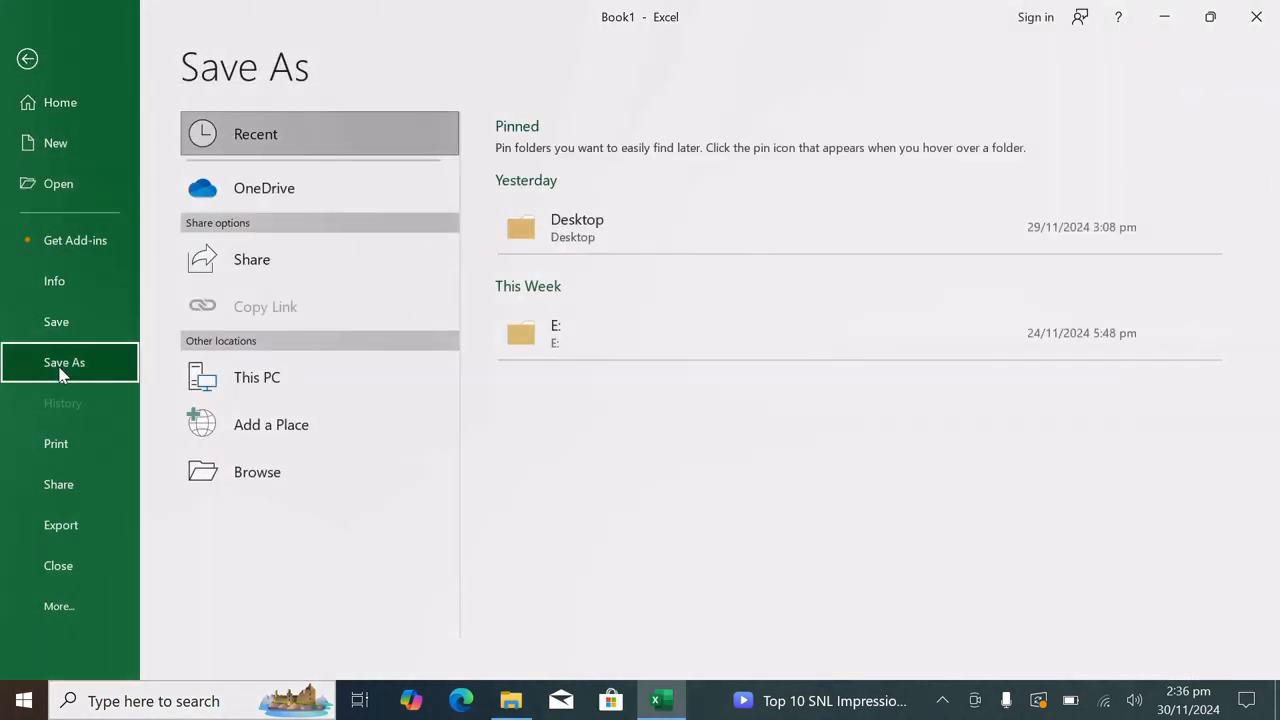
click(289, 386)
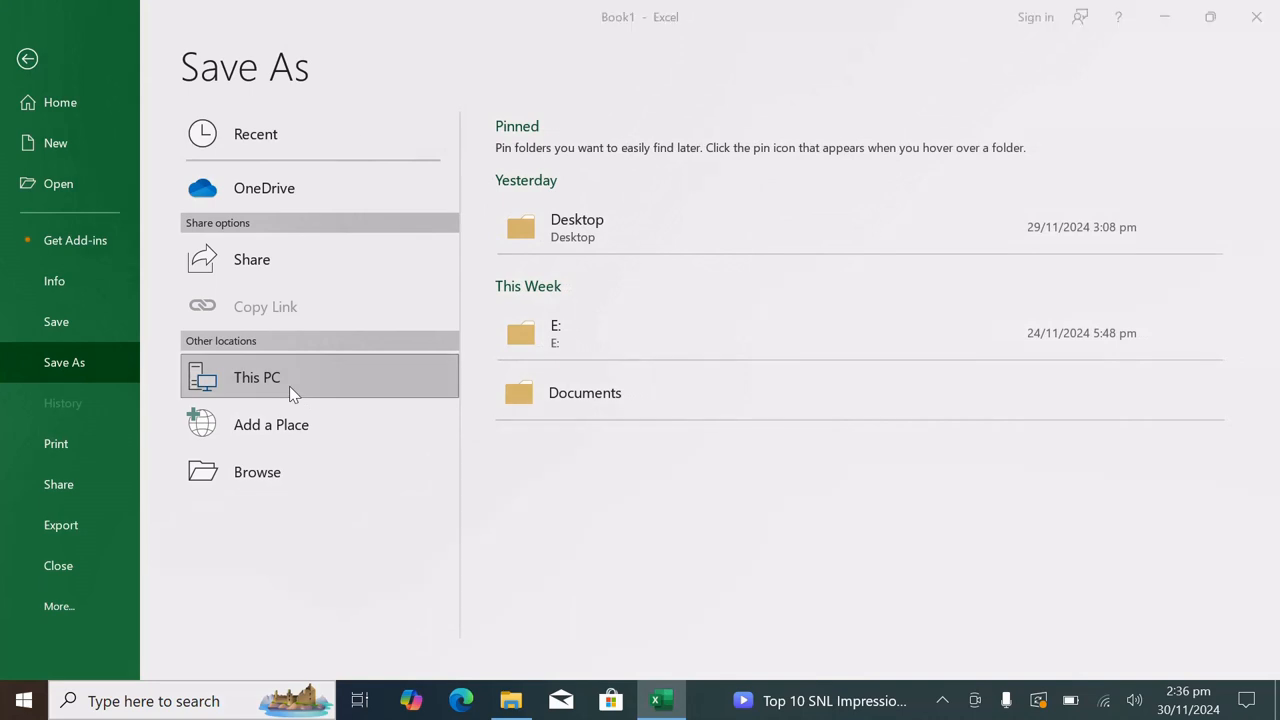
click(289, 386)
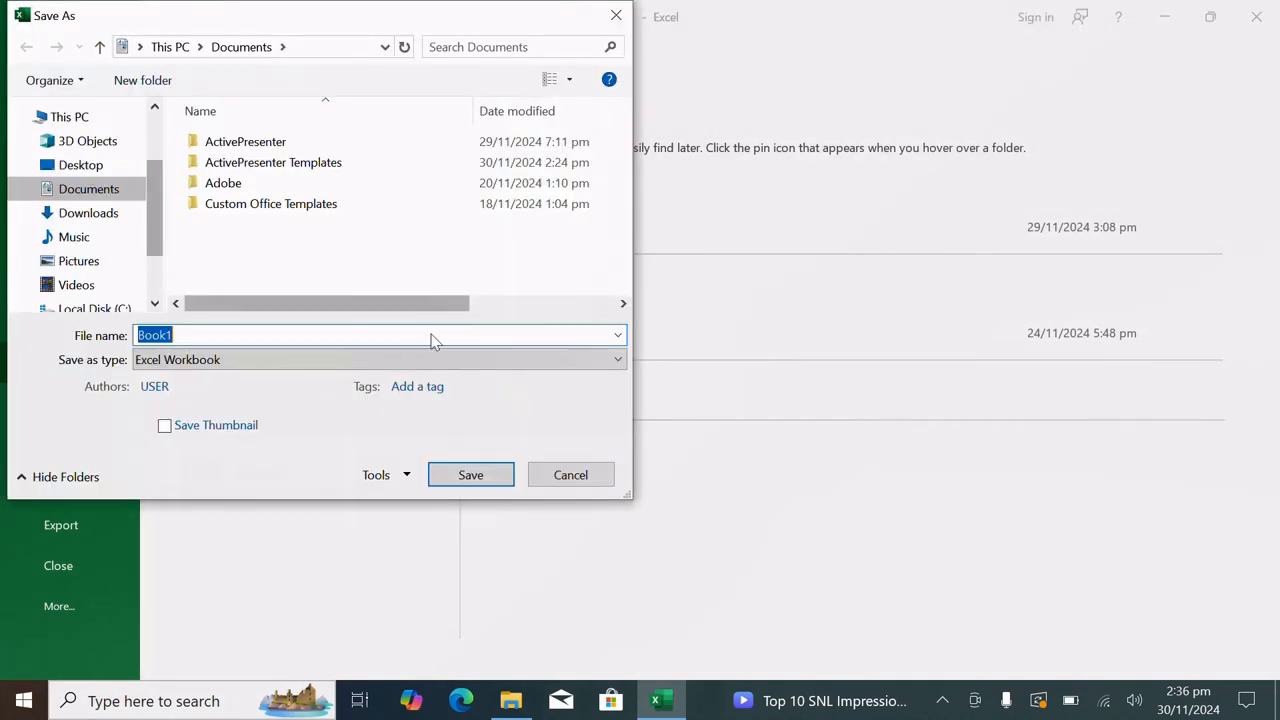
click(84, 166)
click(193, 335)
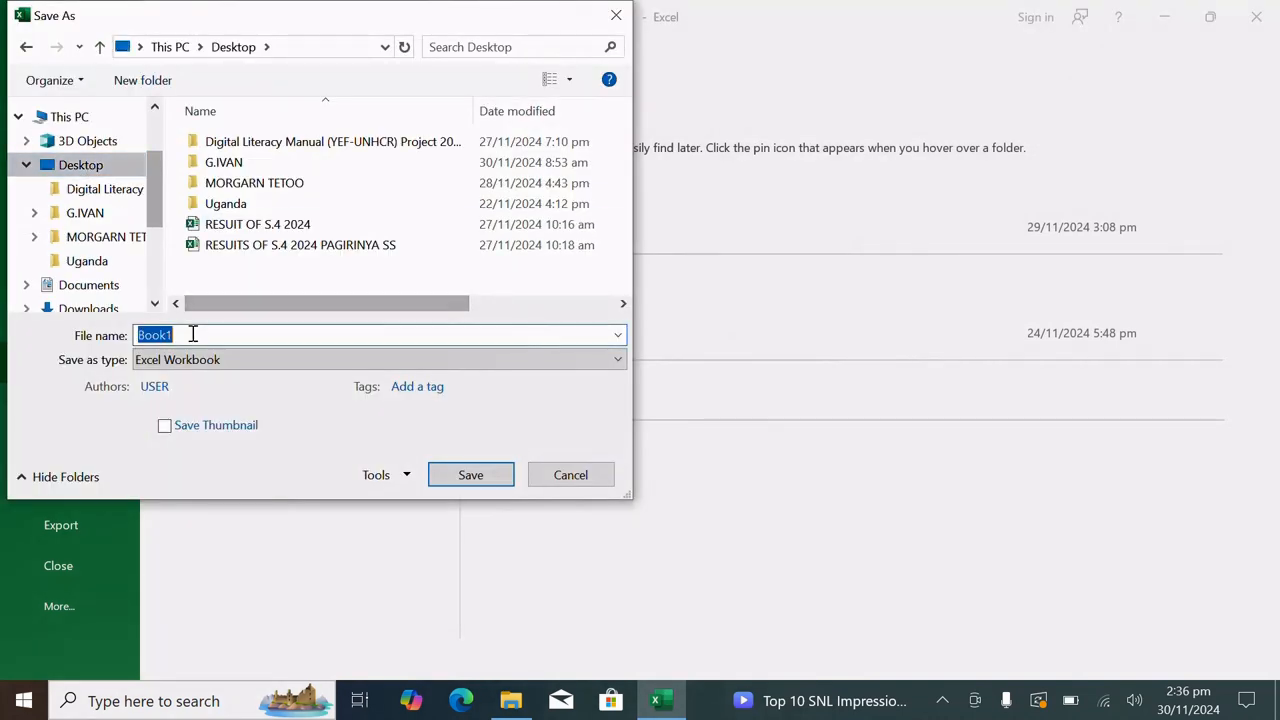
text(my sheet)
click(470, 474)
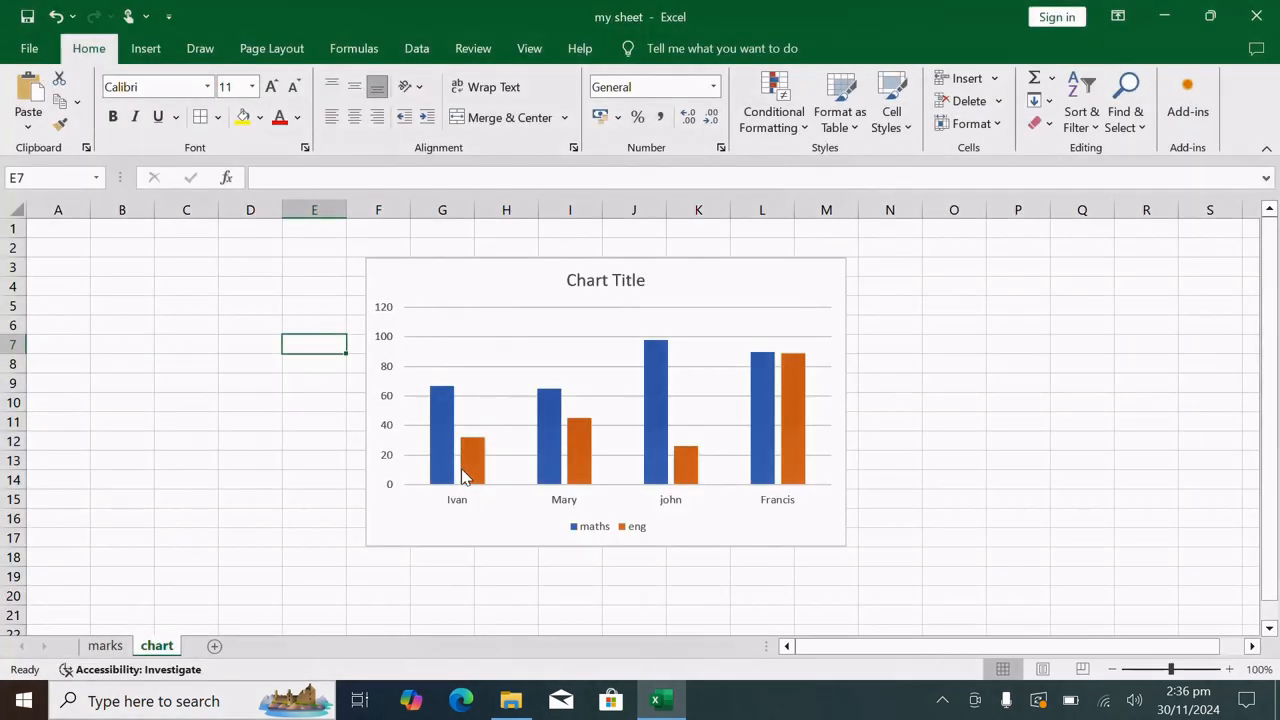
click(1257, 16)
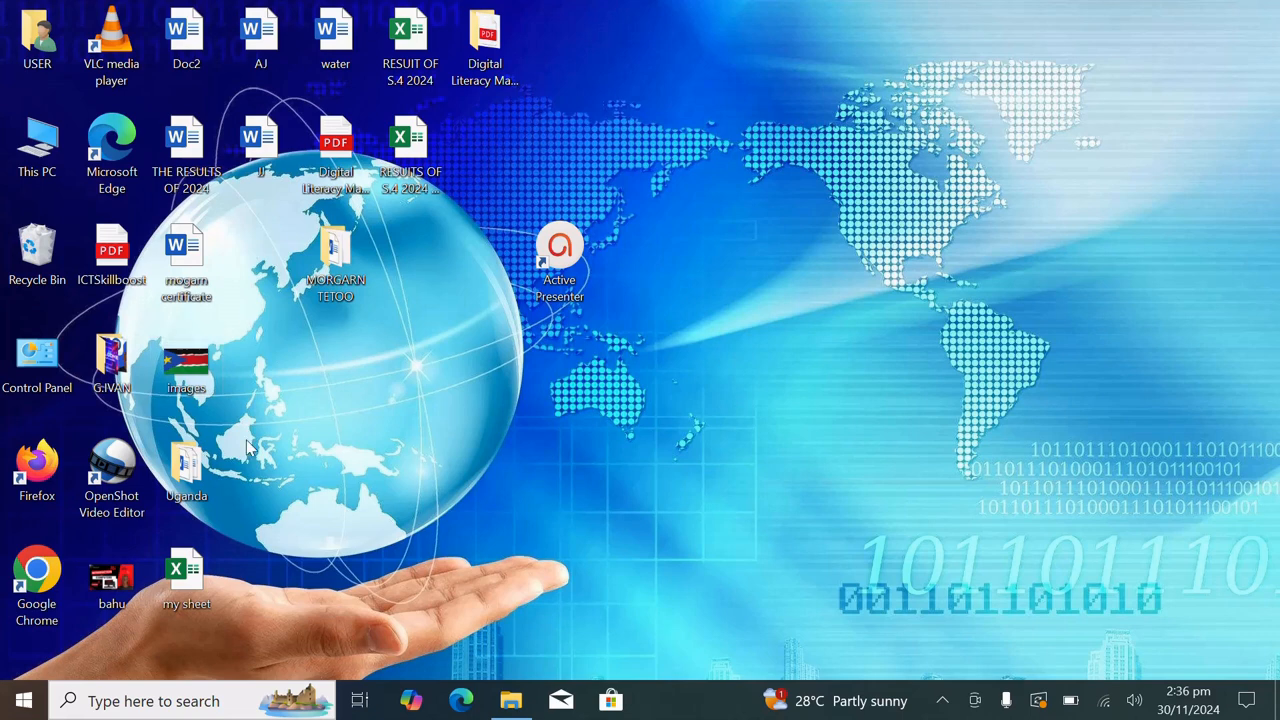
Move the my sheet file to an empty area right of the desktop's centre and open it in Excel on the marks sheet
drag(183, 580, 743, 446)
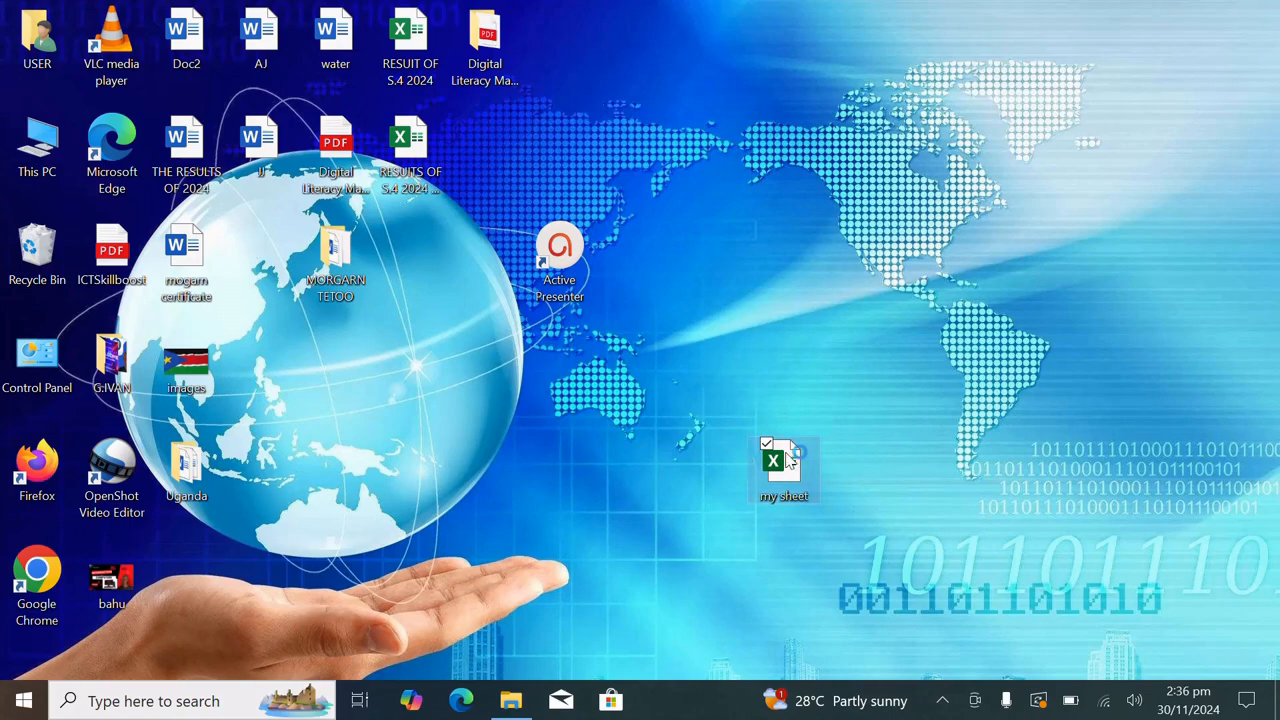
double_click(786, 462)
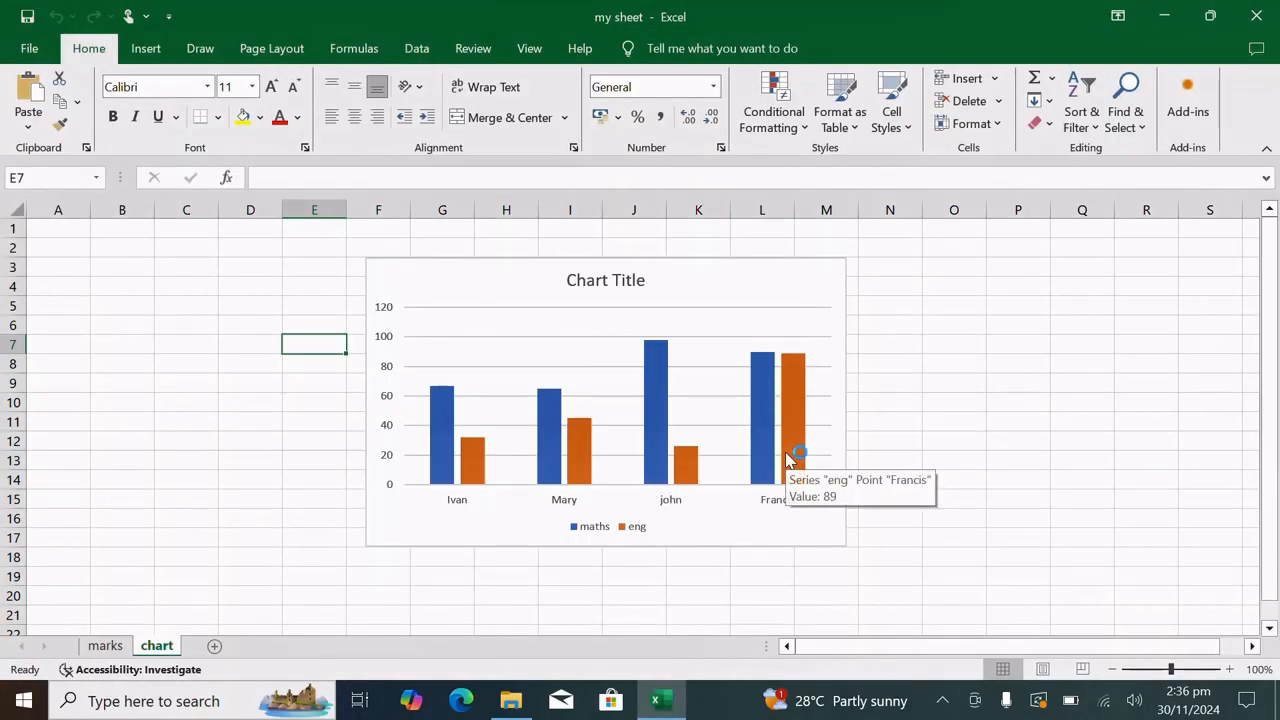
click(106, 646)
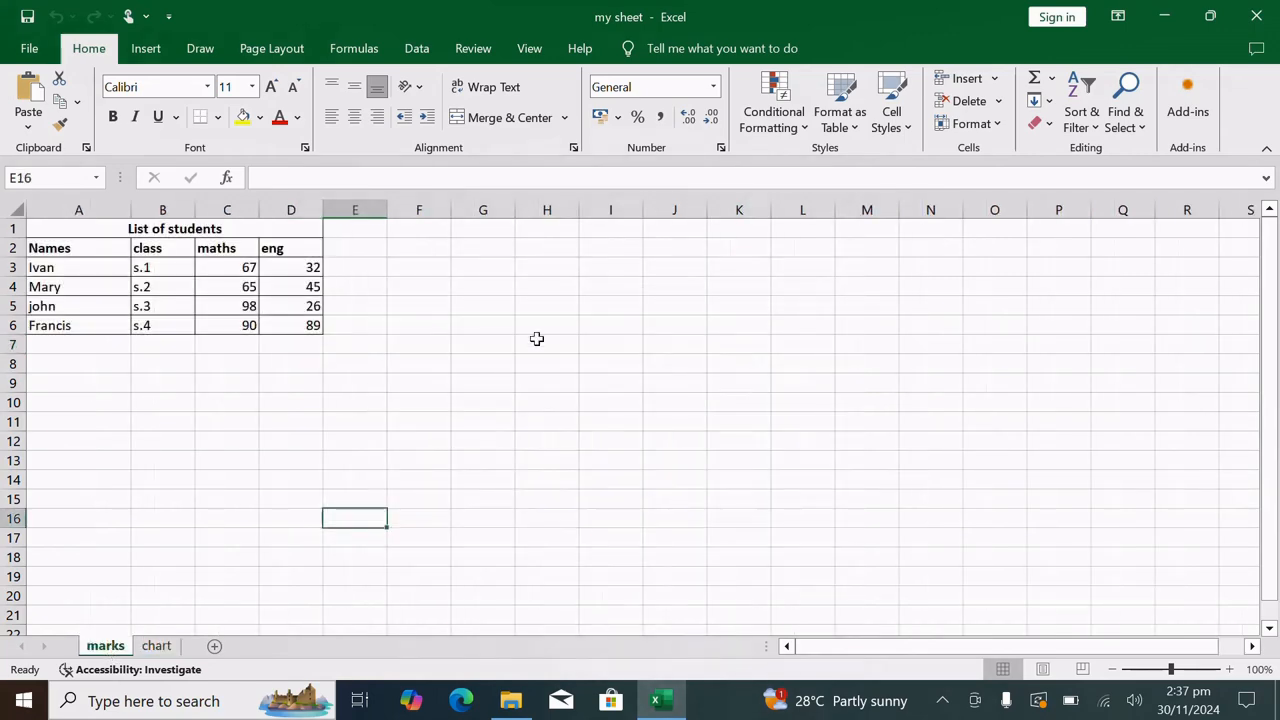
scroll(545, 336, down, 3)
scroll(545, 335, up, 3)
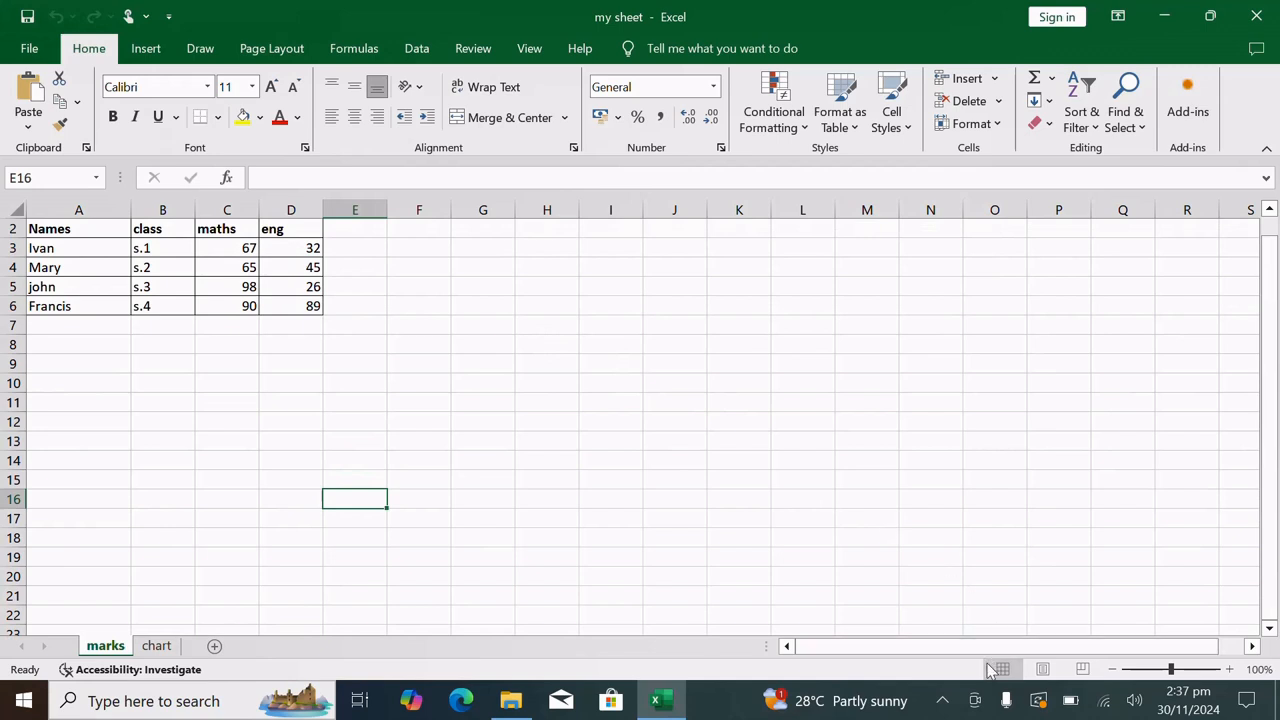
click(943, 702)
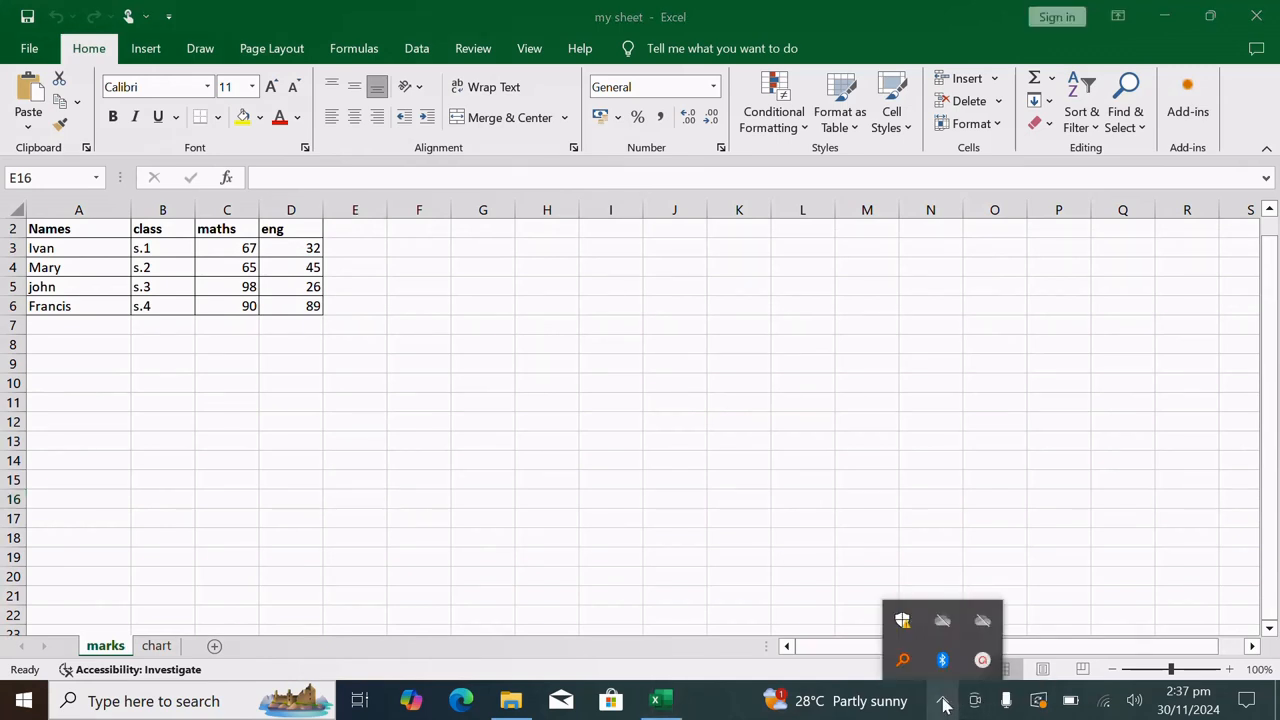
click(983, 660)
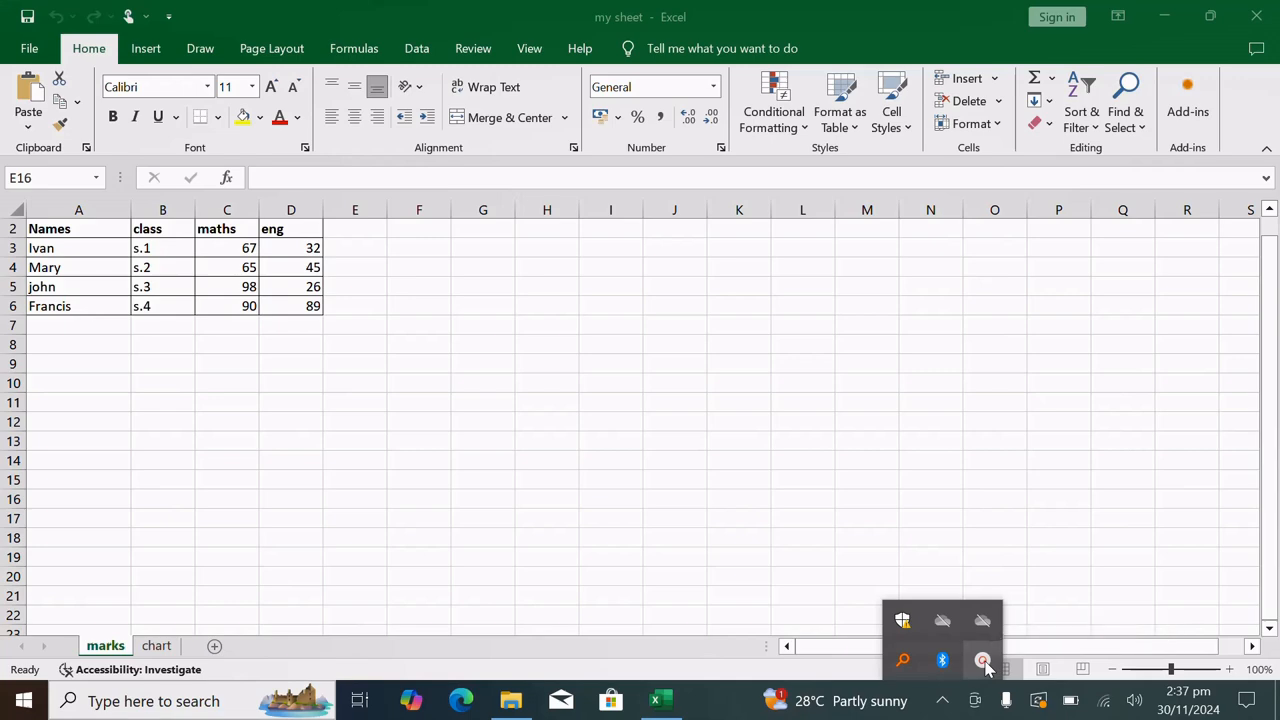